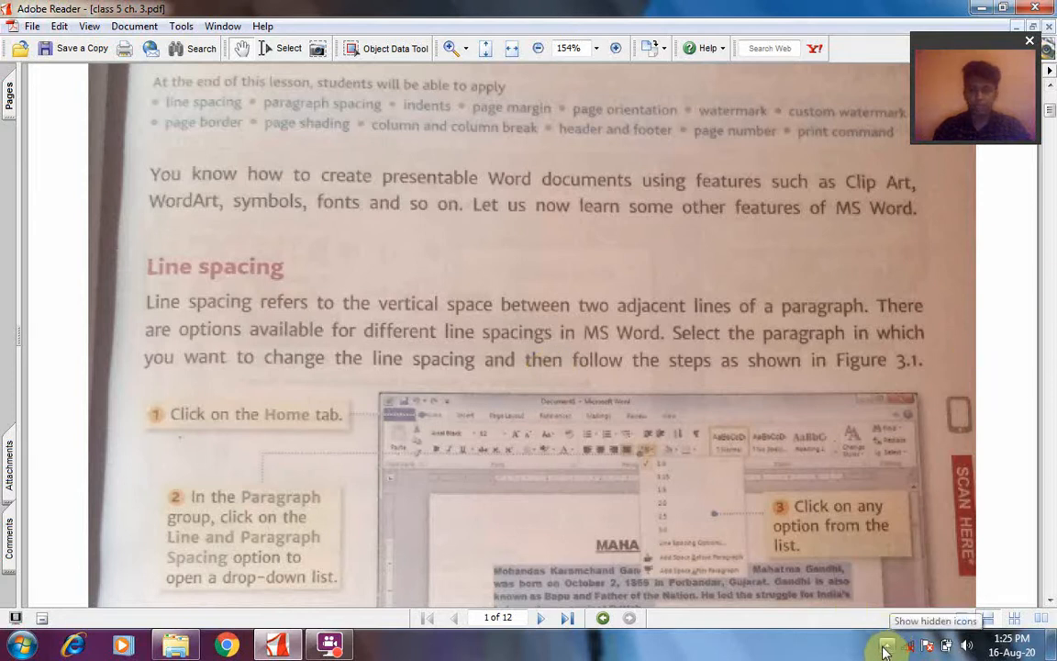
pyautogui.click(886, 647)
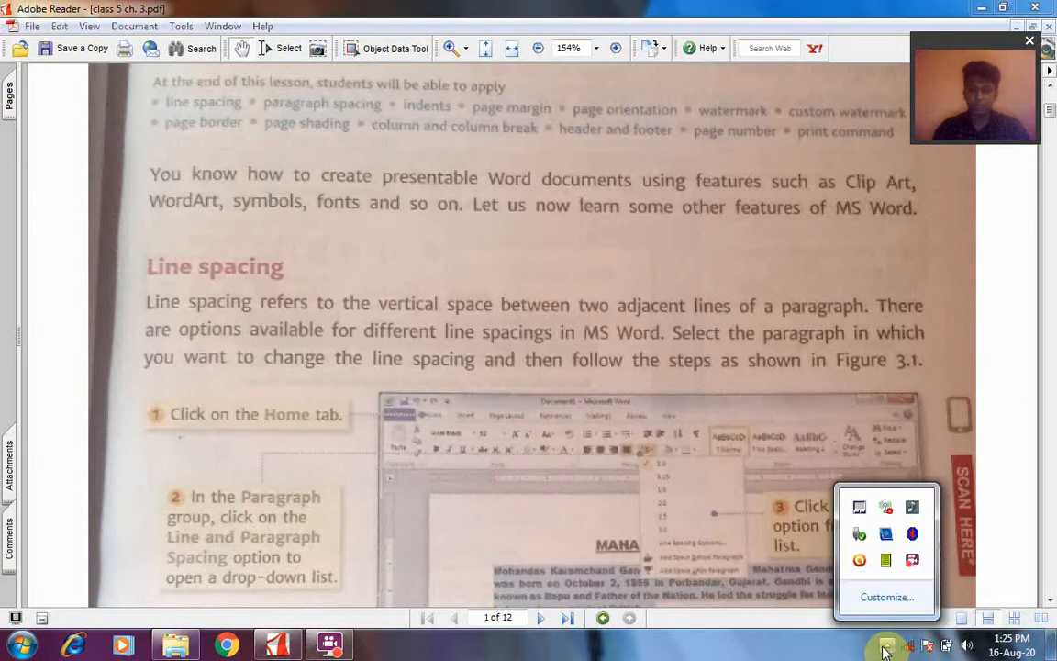
pyautogui.click(913, 557)
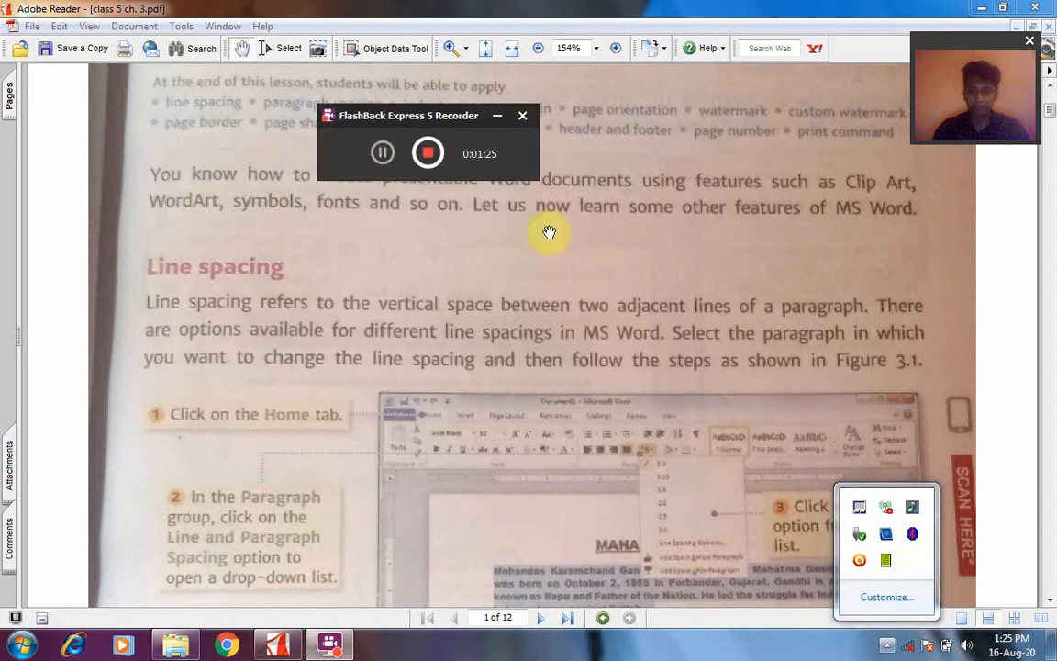
pyautogui.click(382, 156)
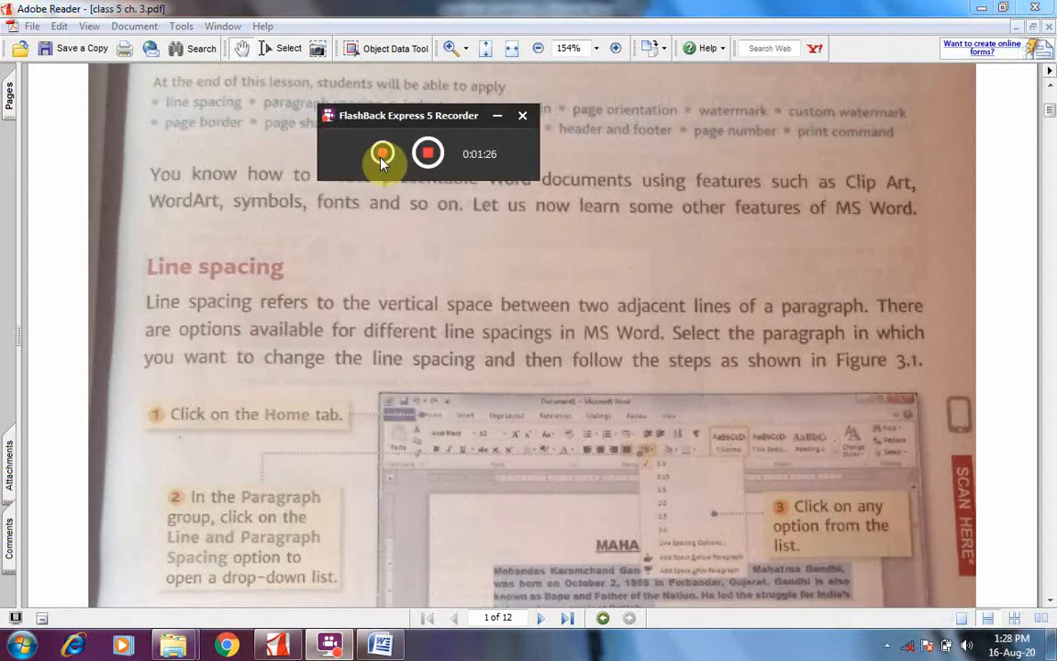
pyautogui.click(383, 156)
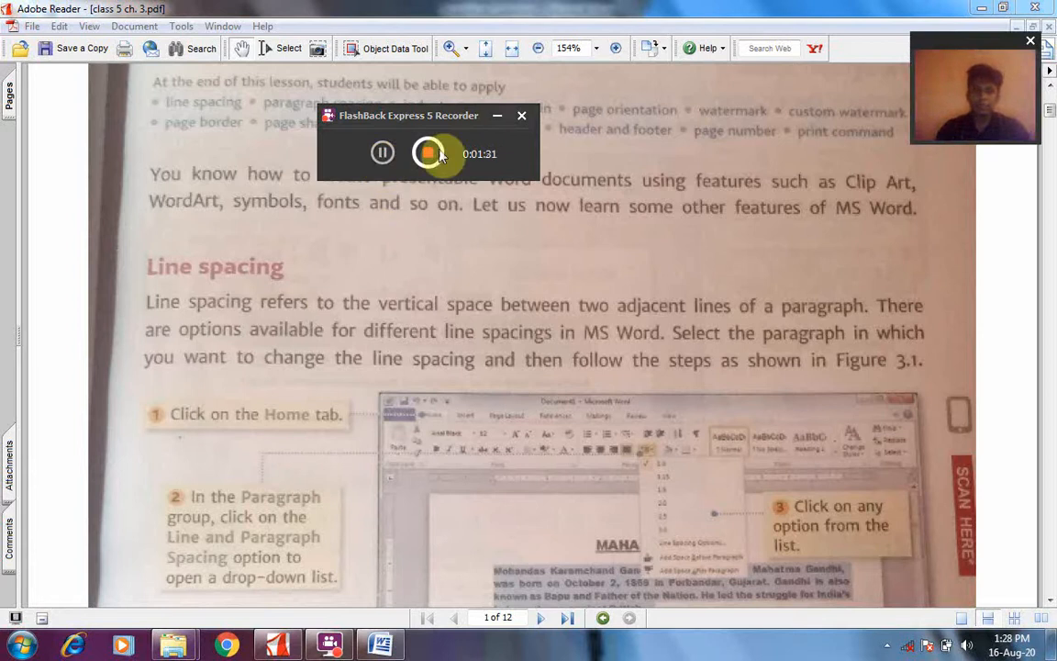
pyautogui.click(498, 118)
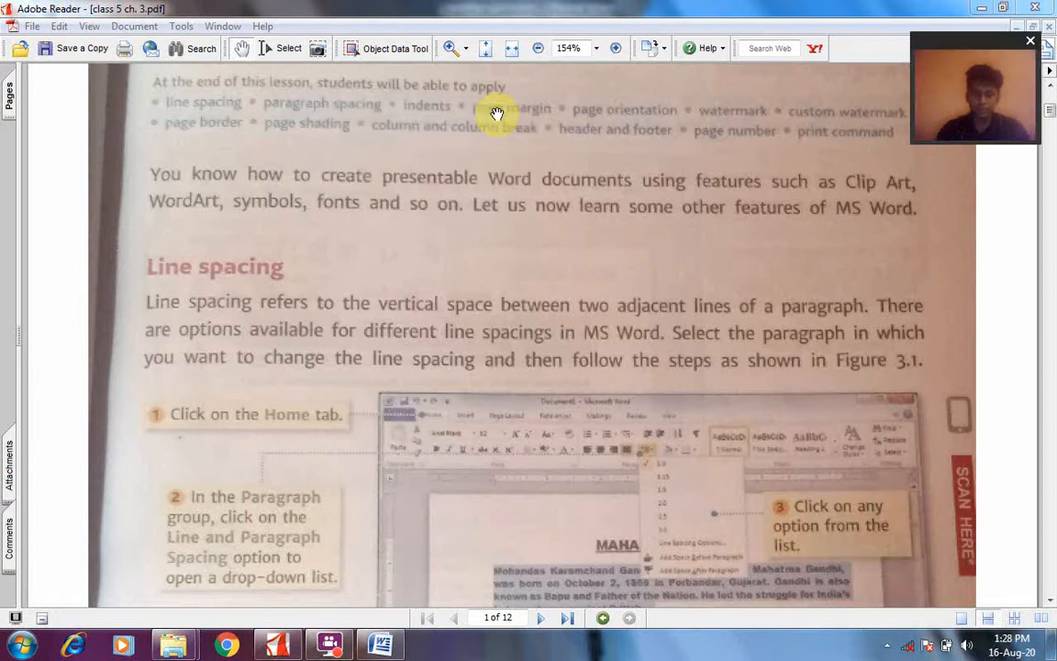
# Switch to the Investiture Ceremony document in Word and set the opening quotation paragraph's line spacing to 3.0
pyautogui.click(372, 650)
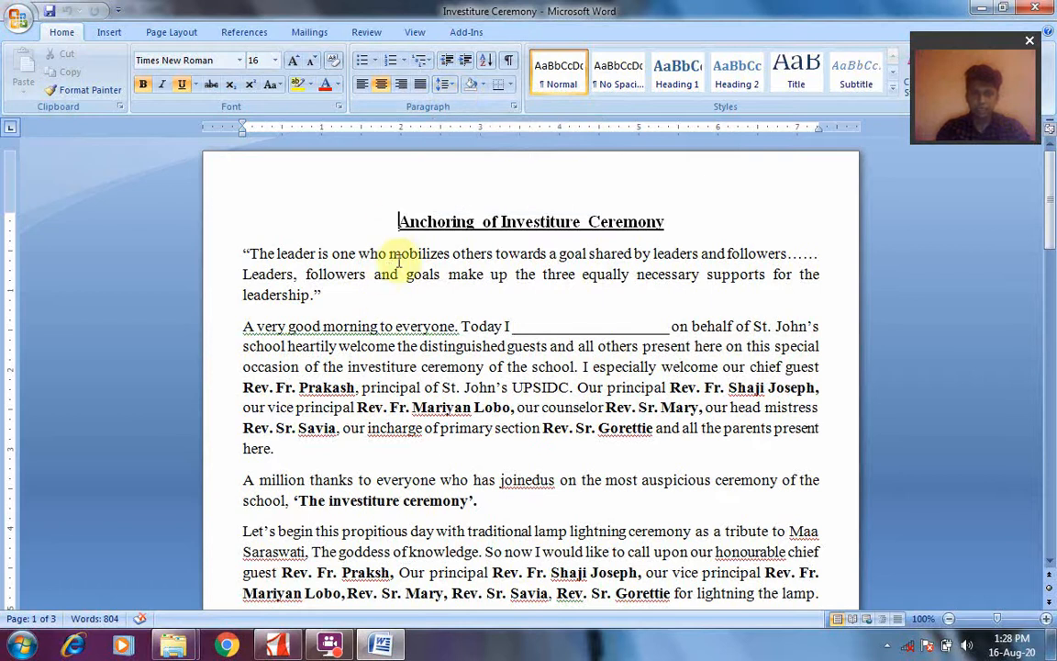
pyautogui.click(243, 253)
pyautogui.moveTo(246, 254); pyautogui.dragTo(389, 302)
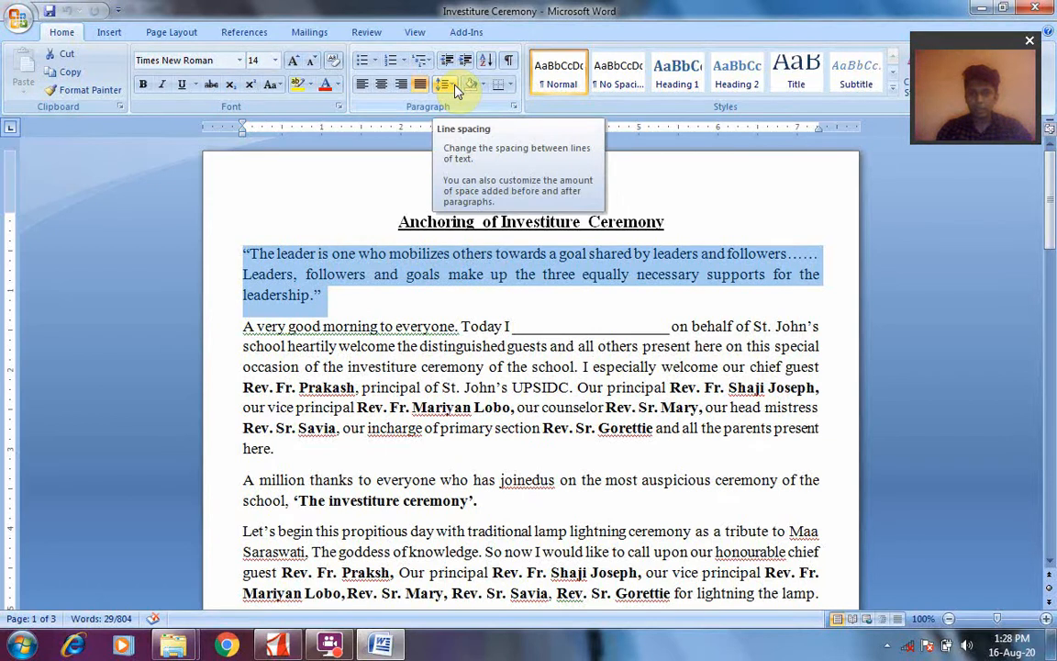
pyautogui.click(455, 83)
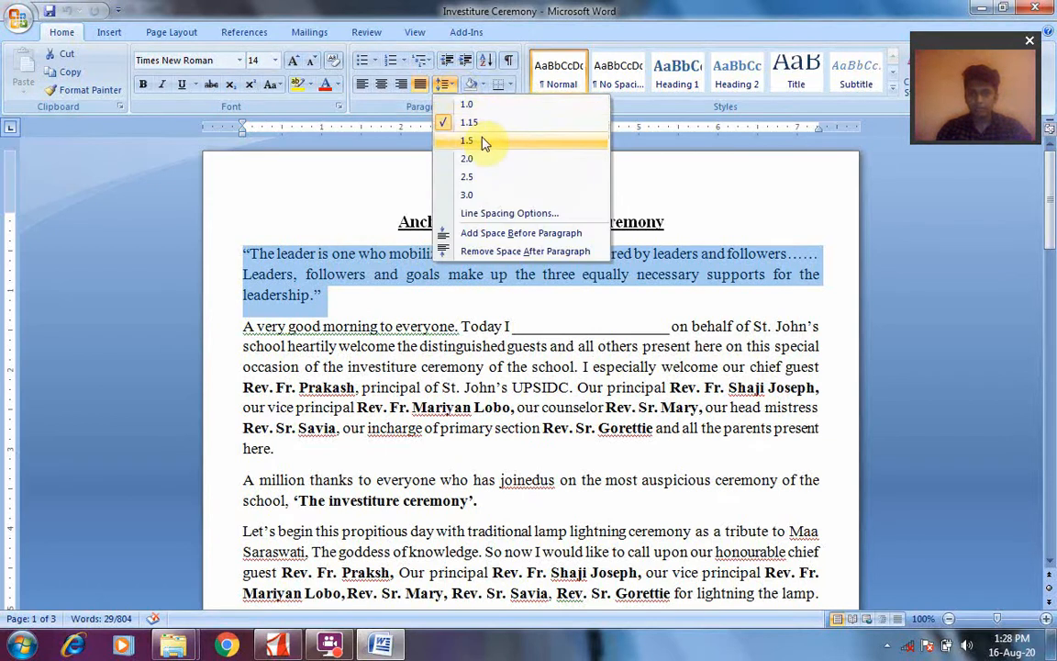
pyautogui.click(471, 196)
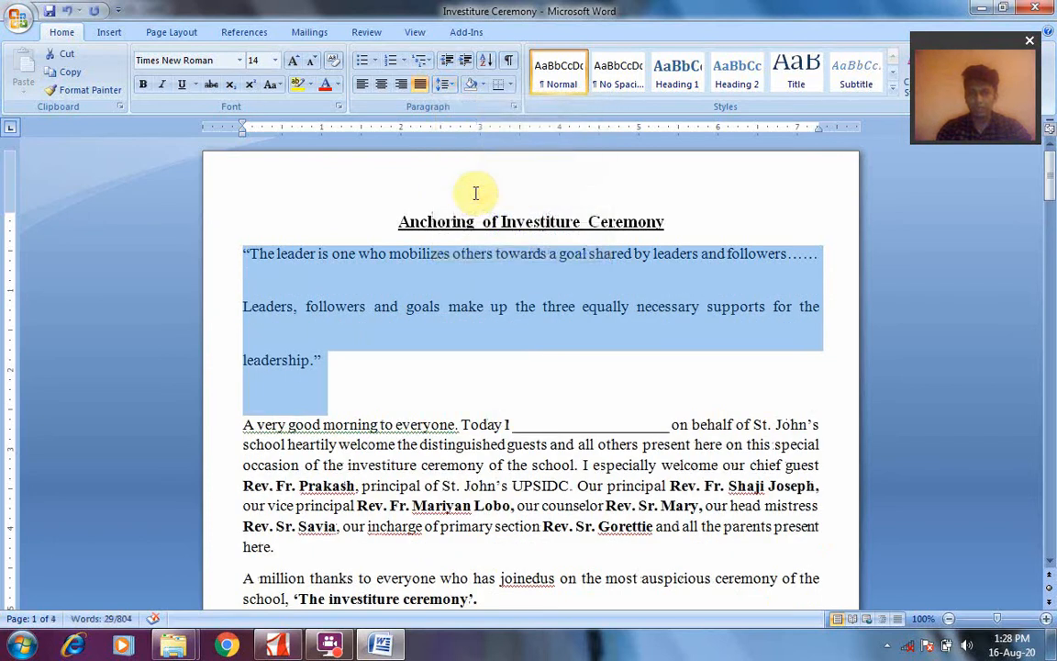
# Reduce the opening quotation paragraph's line spacing in turn to 2.5, 2.0, 1.5, 1.15 and finally 1.0
pyautogui.click(448, 85)
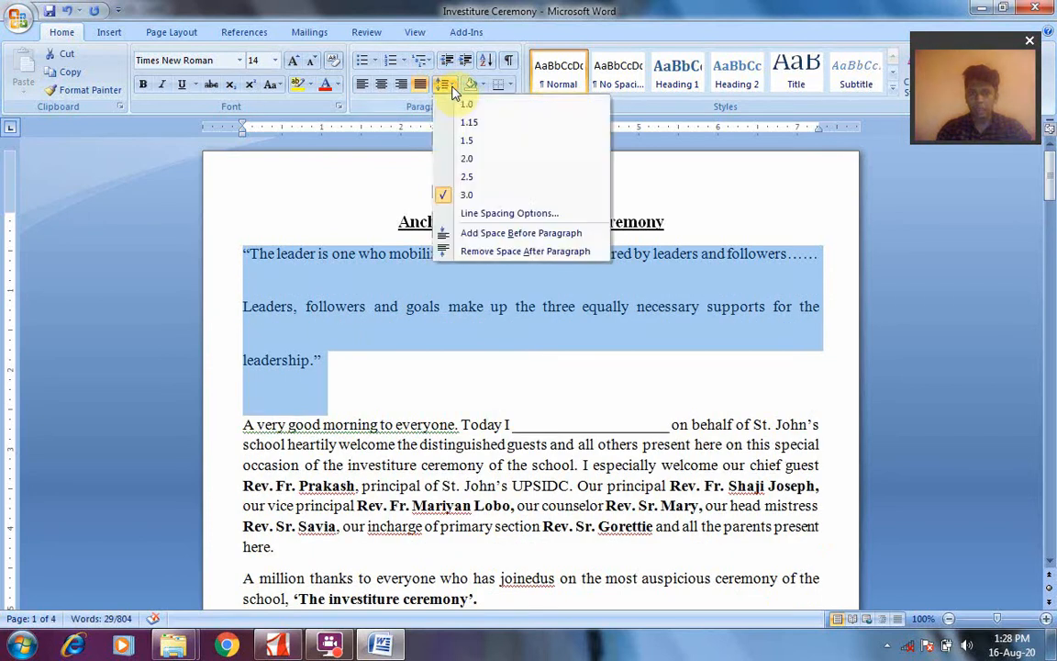
pyautogui.click(468, 177)
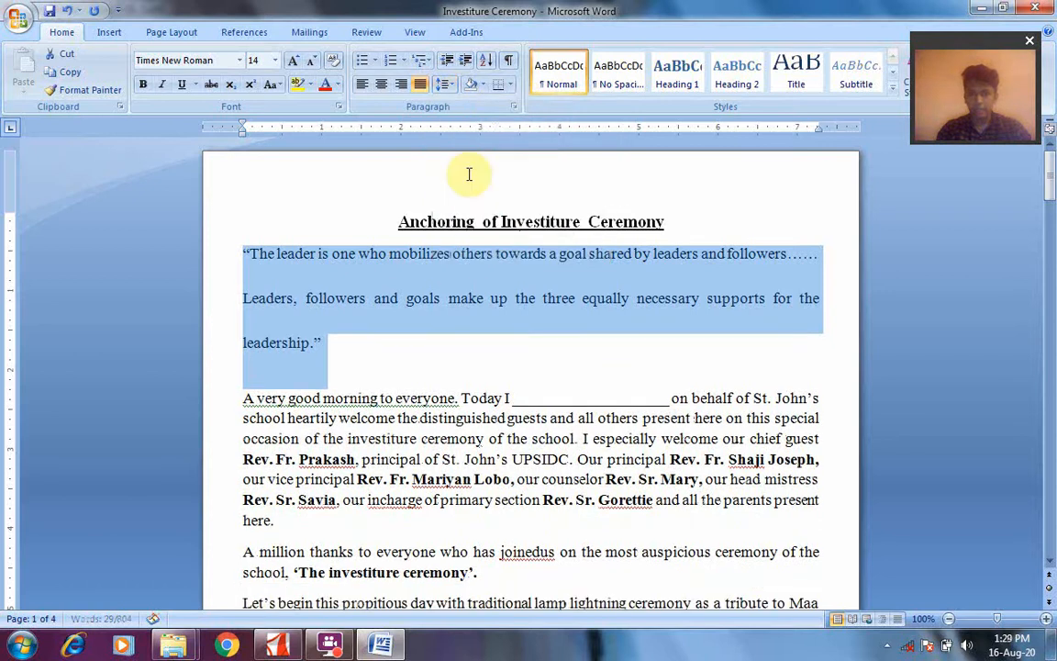
pyautogui.click(453, 85)
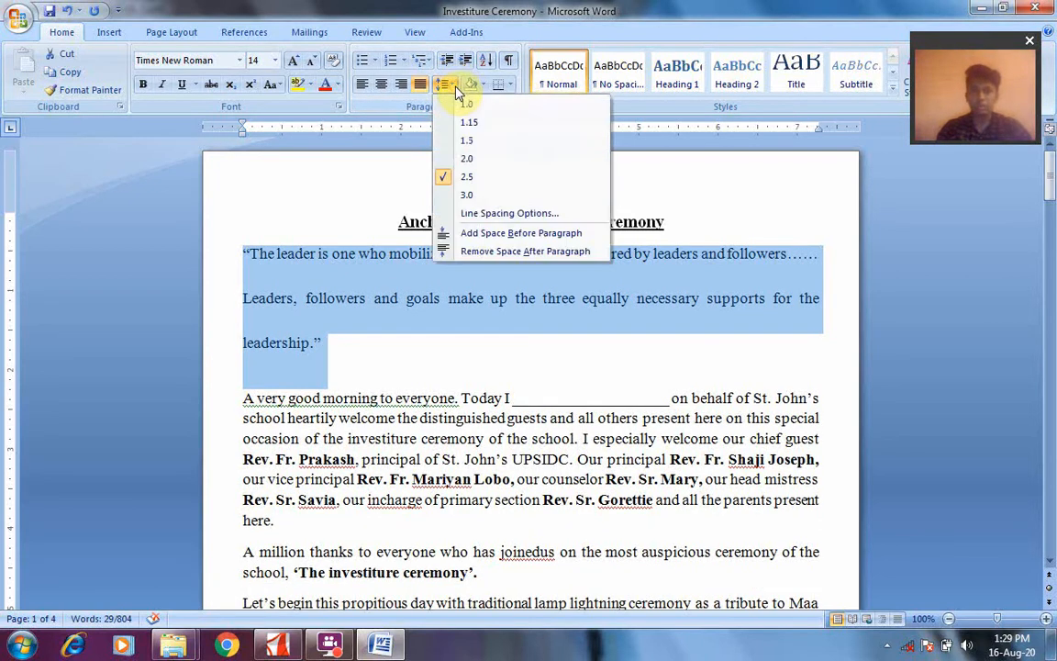
pyautogui.click(468, 164)
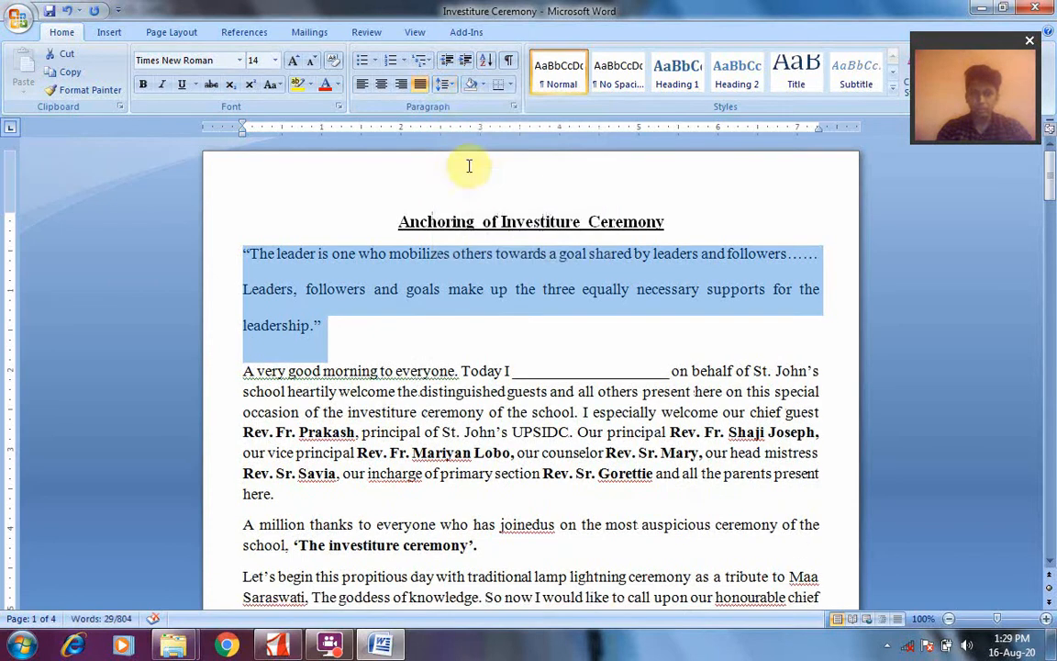
pyautogui.click(454, 86)
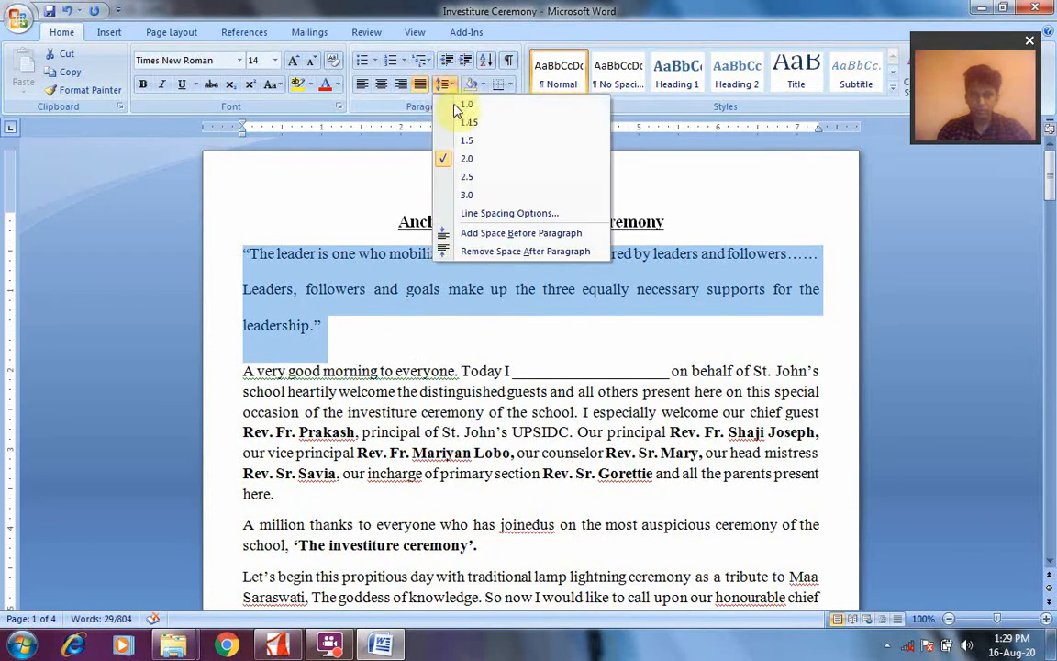
pyautogui.click(465, 142)
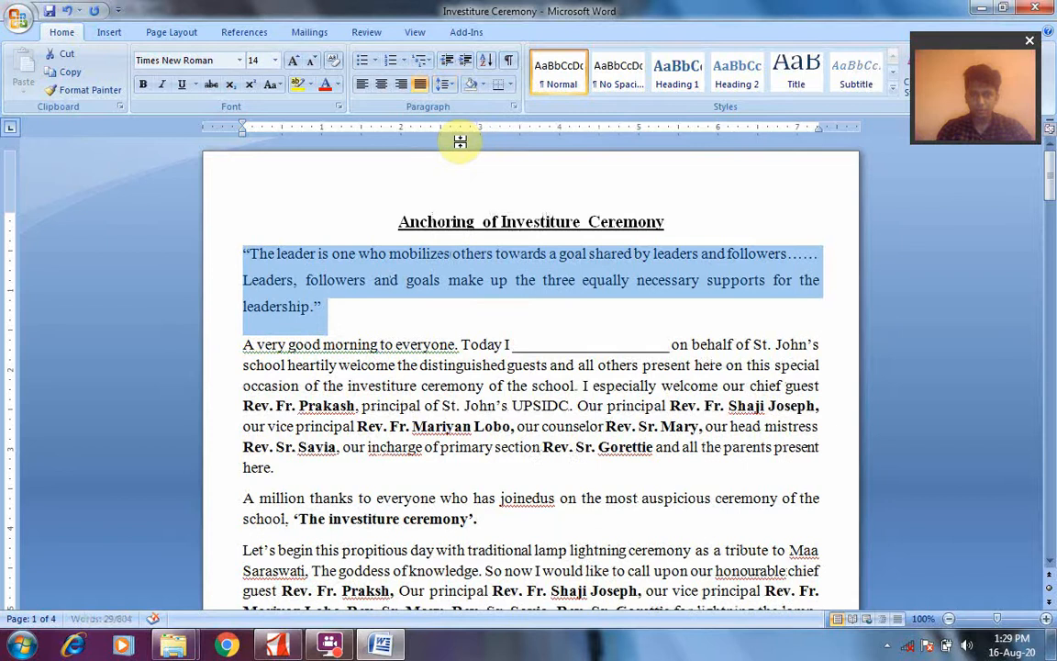
pyautogui.click(455, 84)
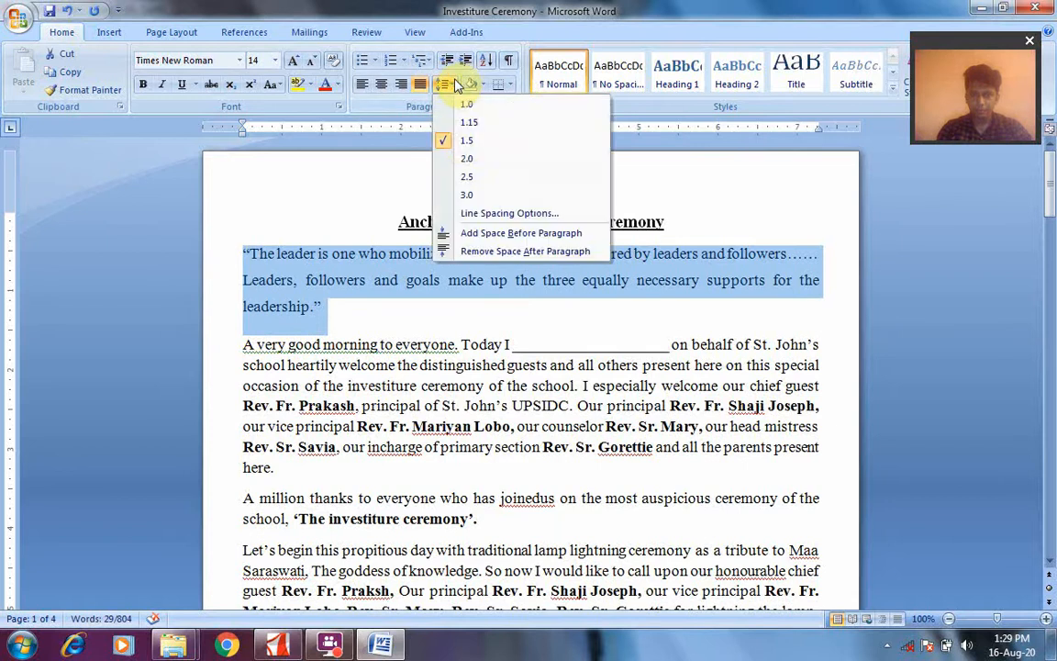
pyautogui.click(464, 123)
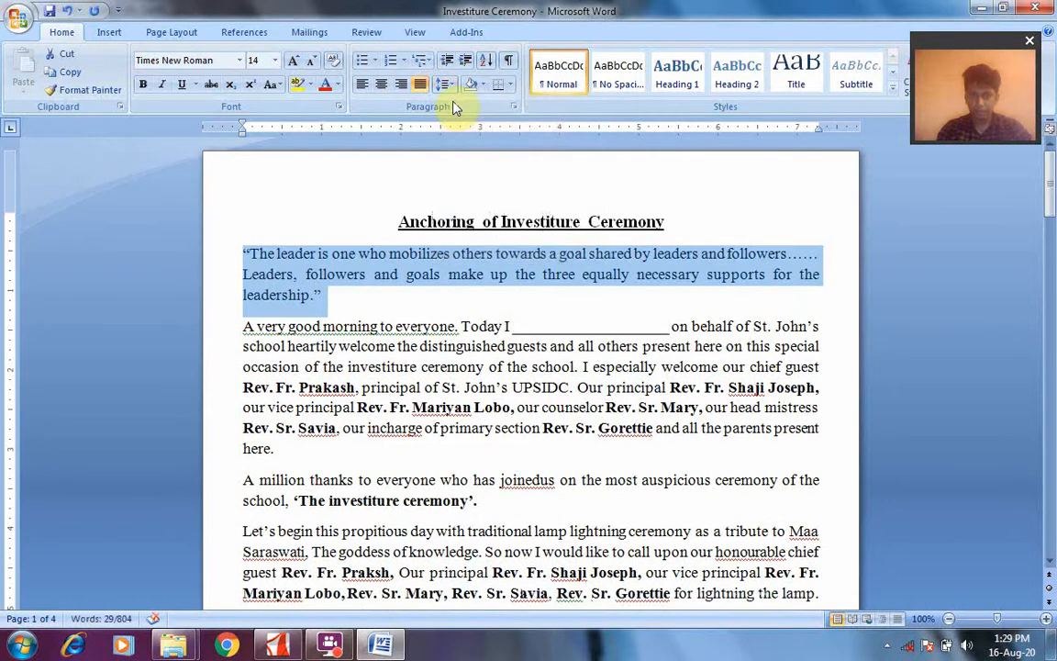
pyautogui.click(450, 86)
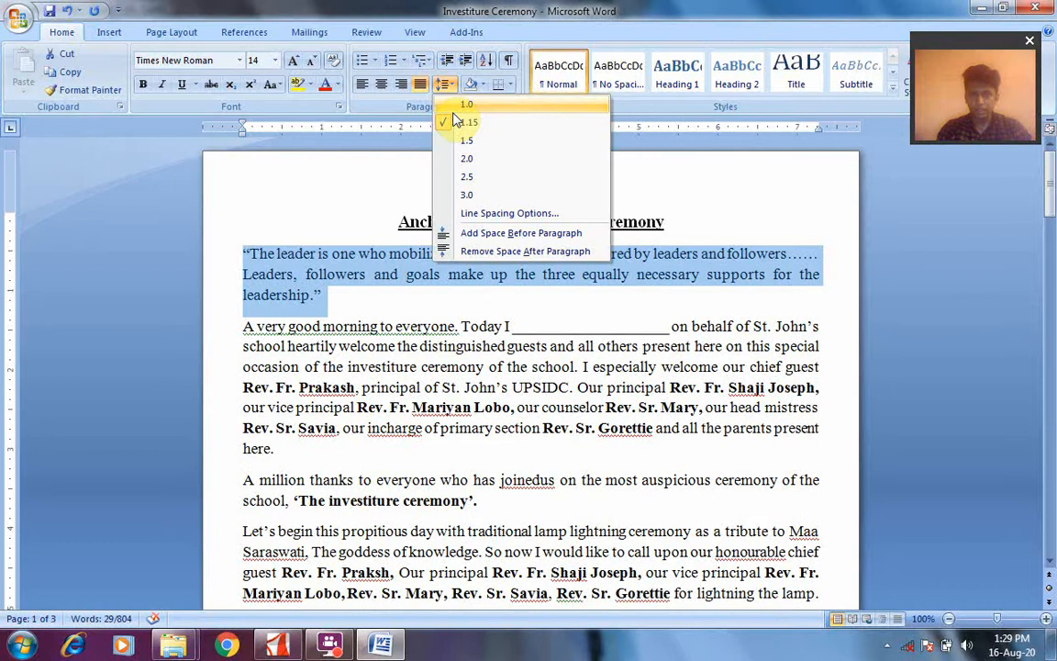
pyautogui.click(455, 106)
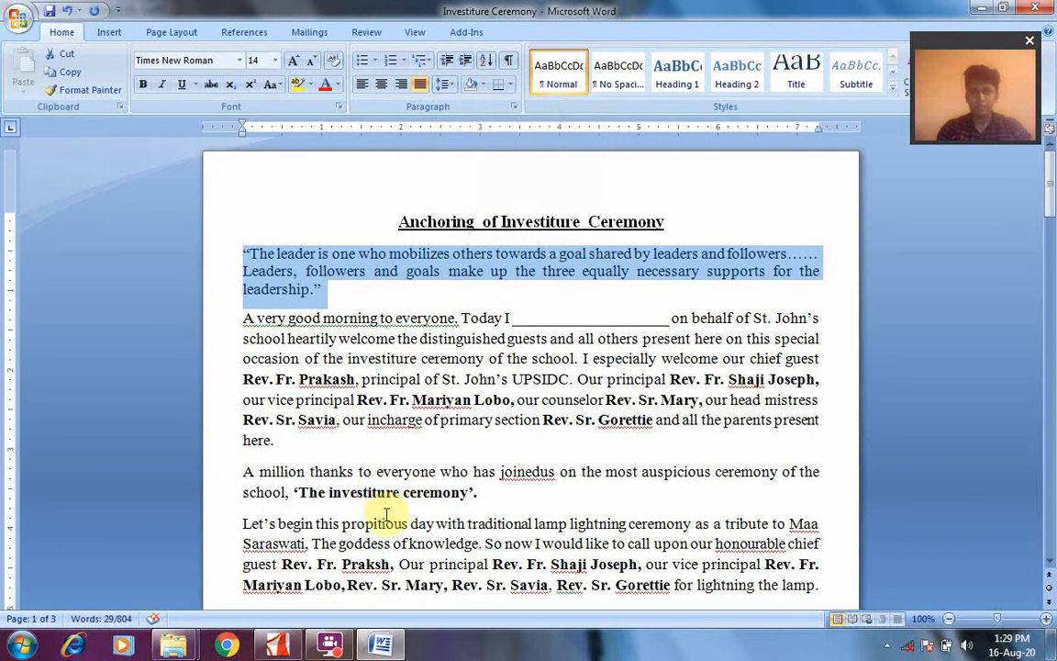
# Switch to class 5 ch. 3.pdf in Adobe Reader and read the Paragraph spacing section with its steps on page 2
pyautogui.click(283, 649)
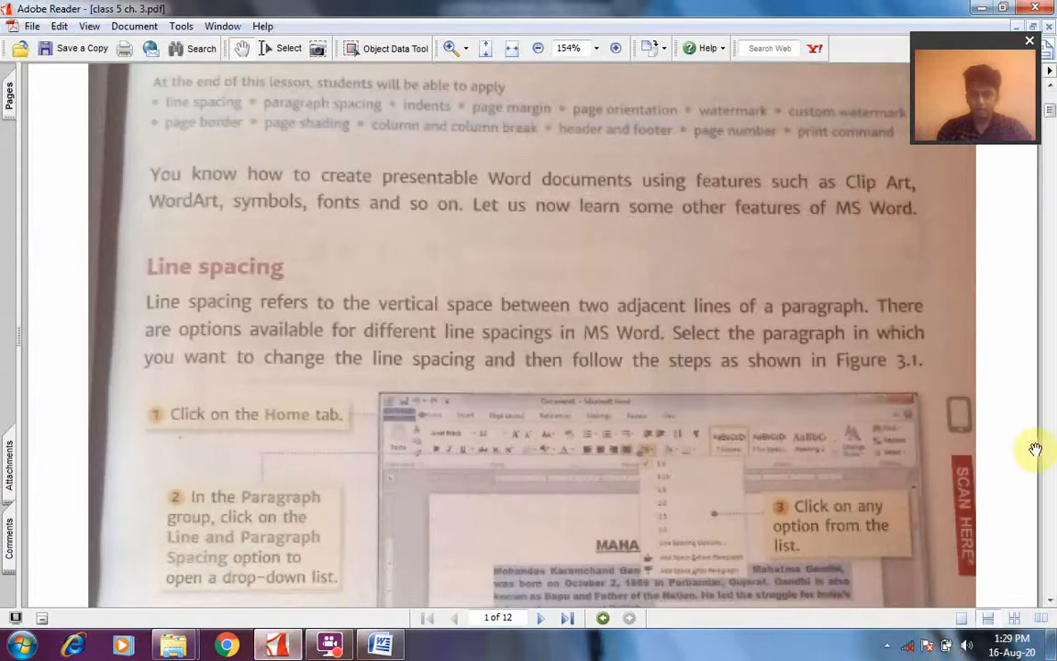
pyautogui.click(1050, 601)
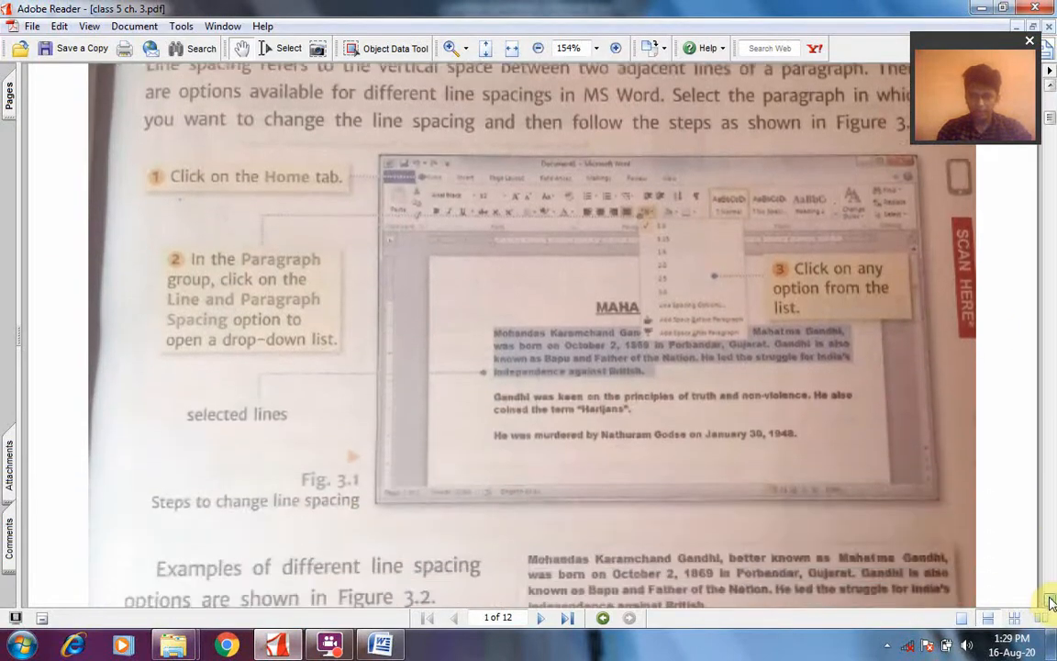
pyautogui.moveTo(1051, 601); pyautogui.dragTo(1050, 601)
pyautogui.click(1051, 602)
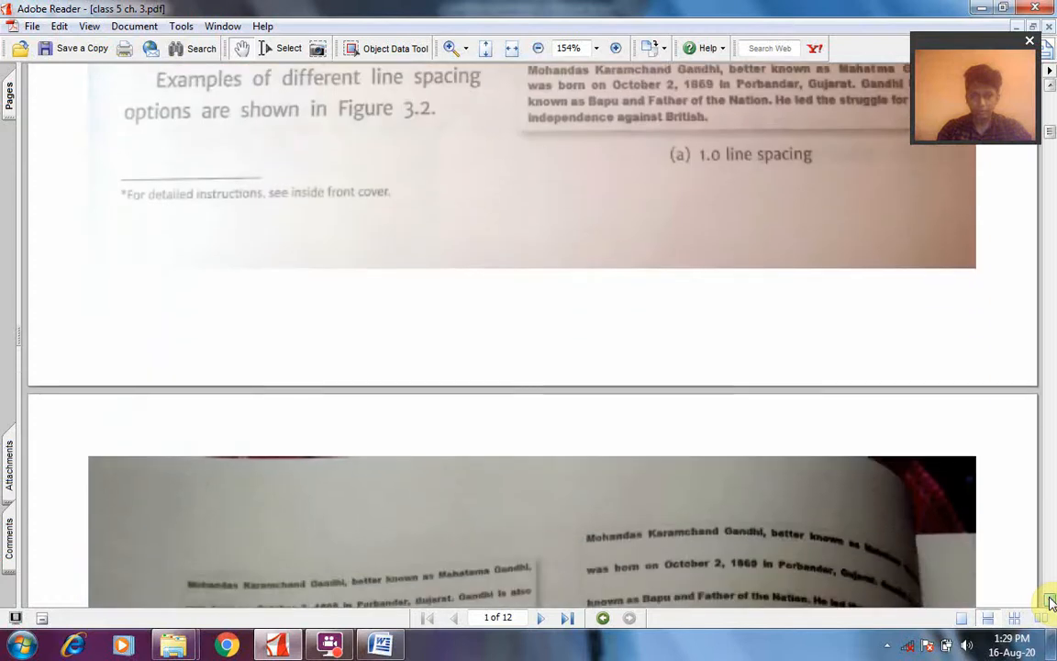
pyautogui.click(1050, 602)
pyautogui.click(1051, 601)
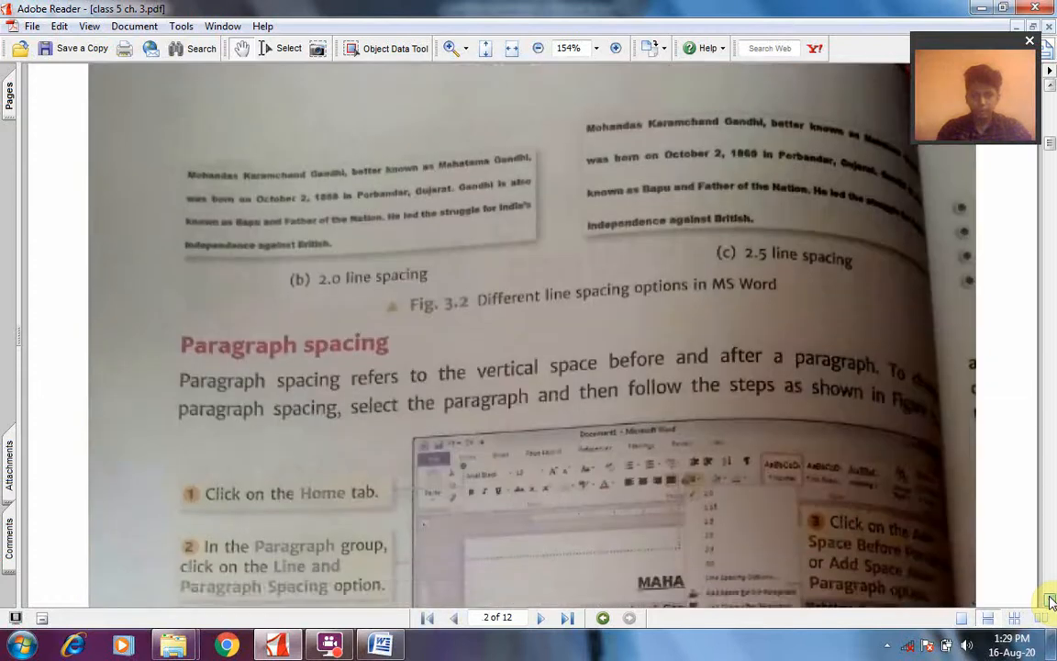
pyautogui.click(1051, 601)
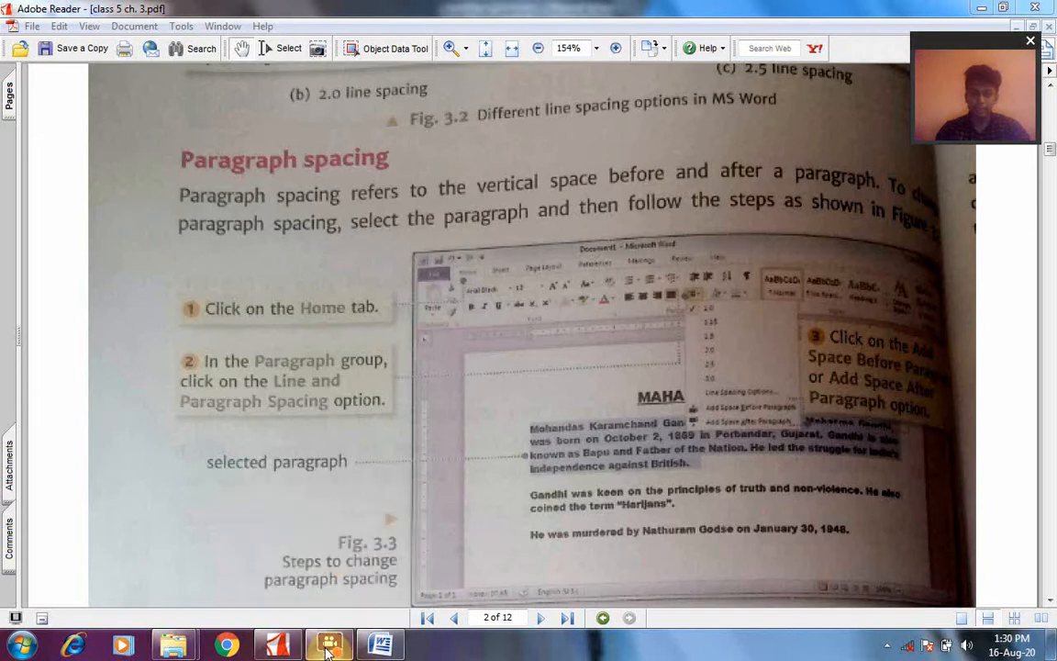
pyautogui.click(891, 644)
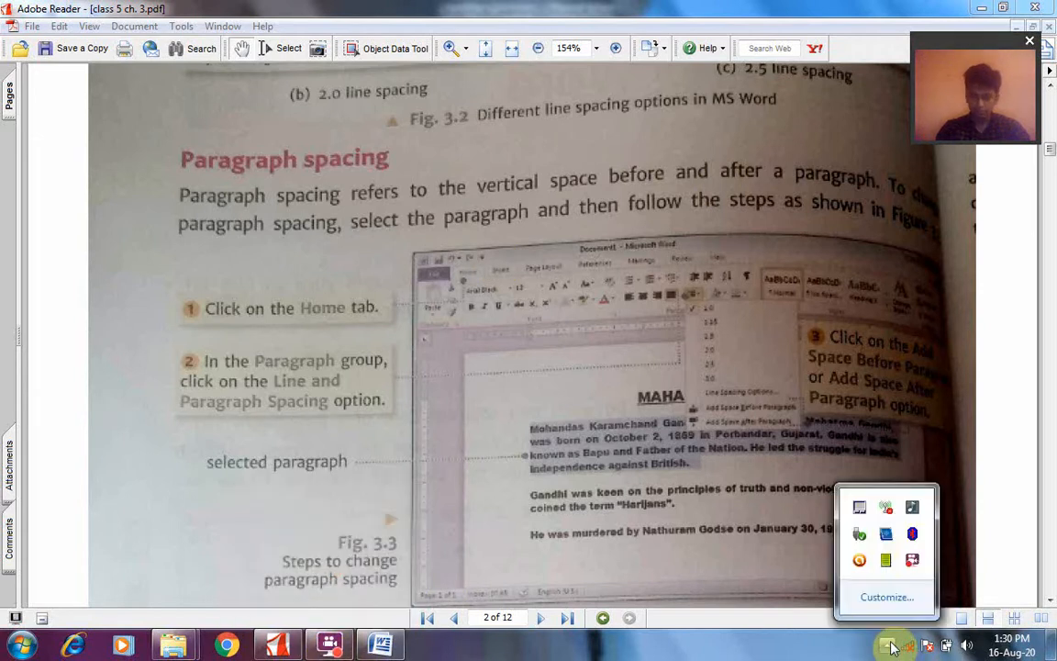
pyautogui.click(912, 561)
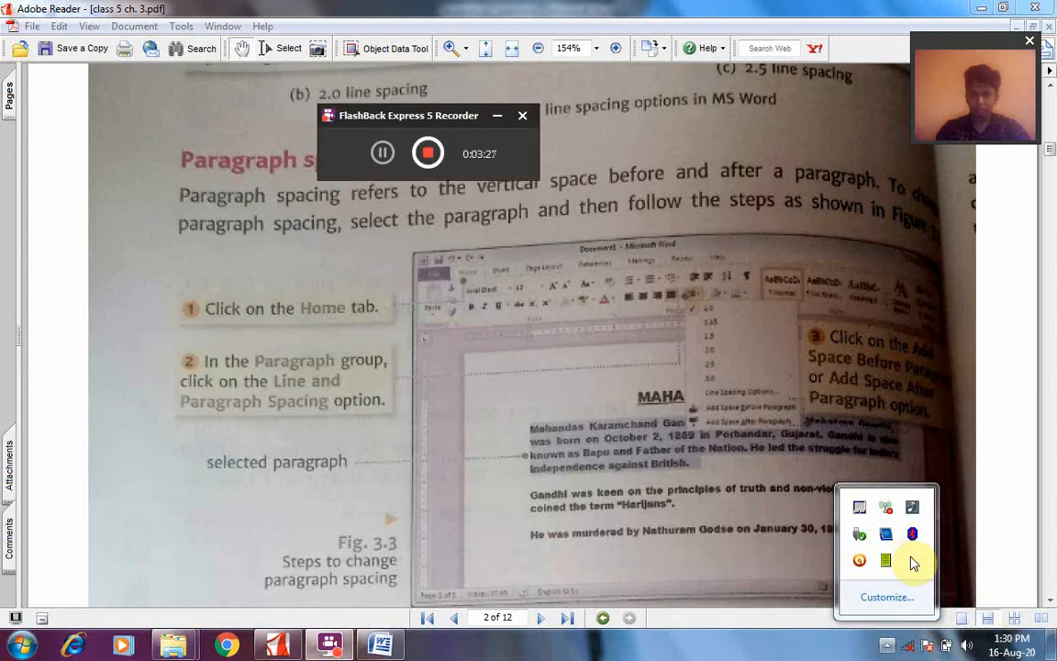
pyautogui.click(379, 155)
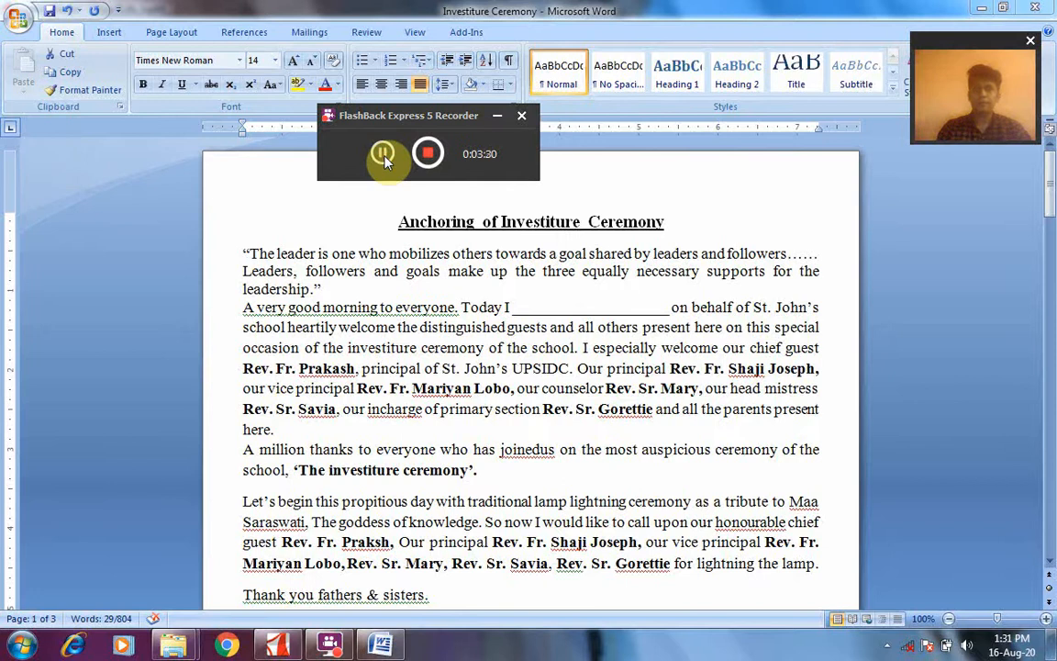
pyautogui.click(384, 156)
pyautogui.click(500, 120)
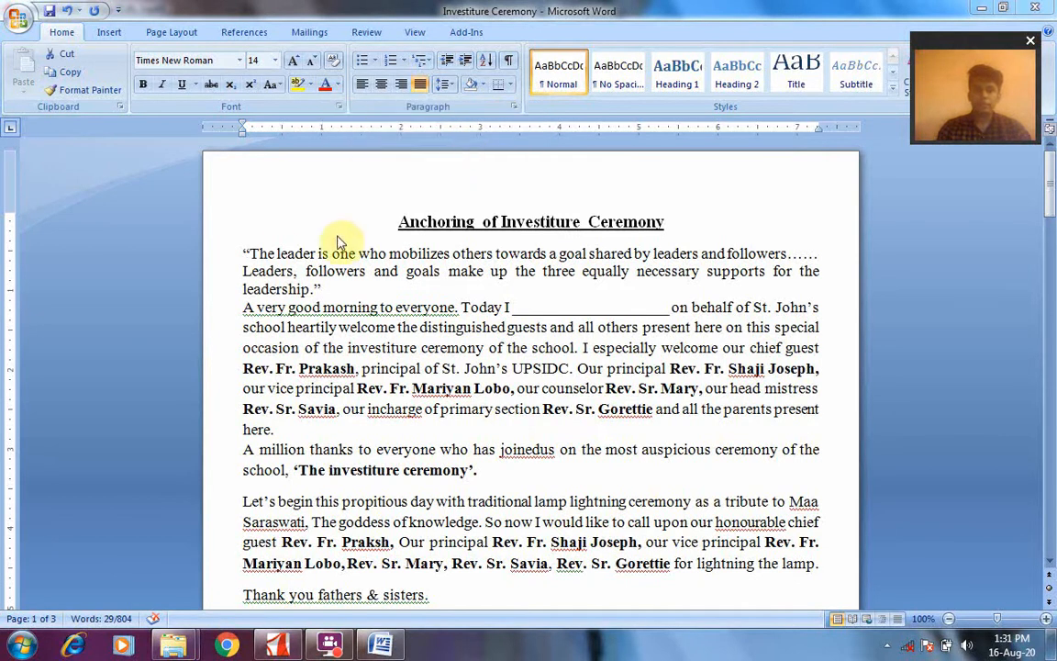
# Add space both before and after the opening quotation paragraph of the Investiture Ceremony document
pyautogui.tripleClick(248, 257)
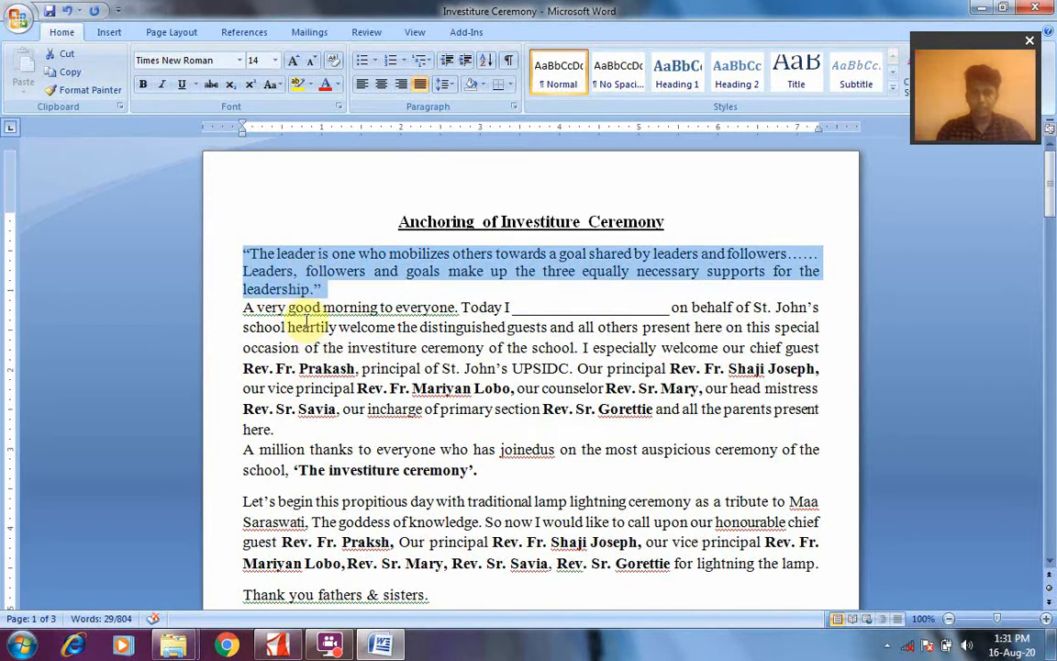
pyautogui.click(448, 84)
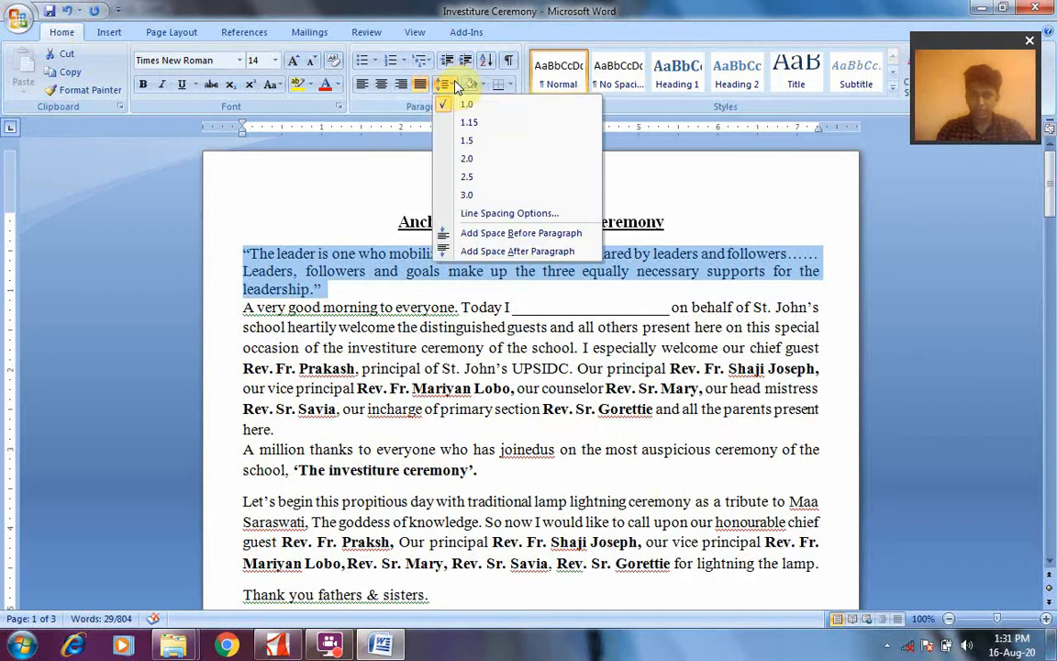
pyautogui.click(472, 235)
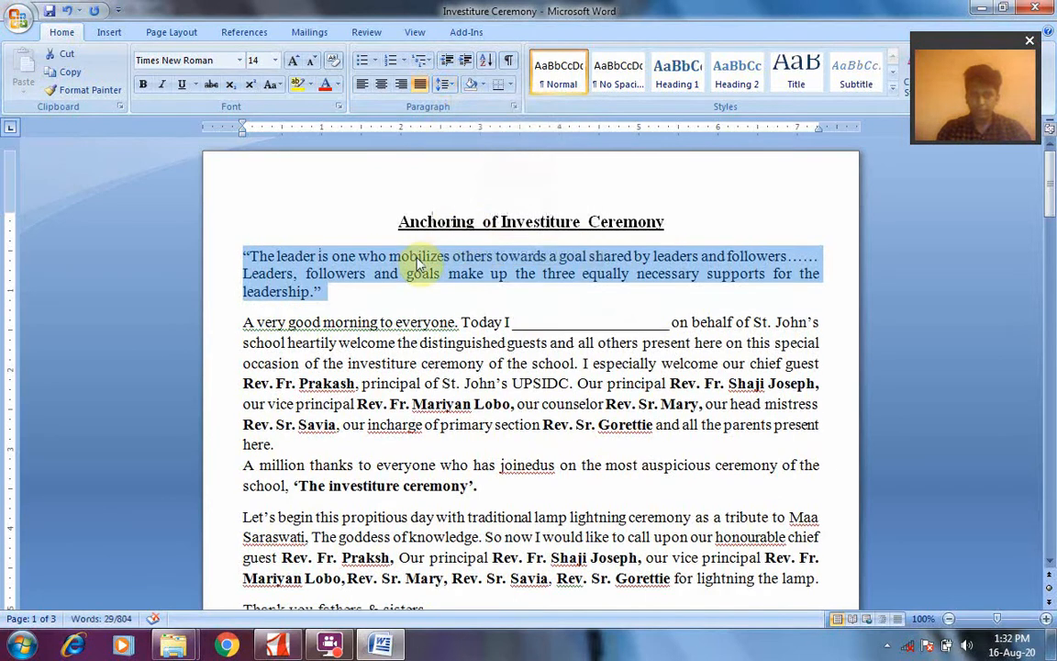
pyautogui.click(450, 85)
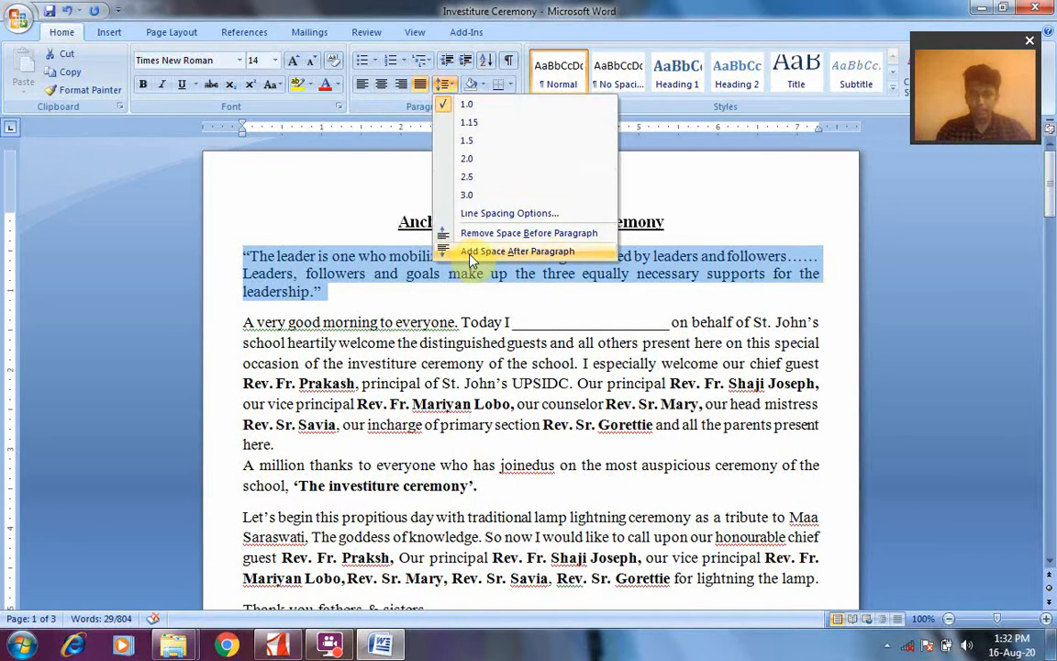
pyautogui.click(471, 253)
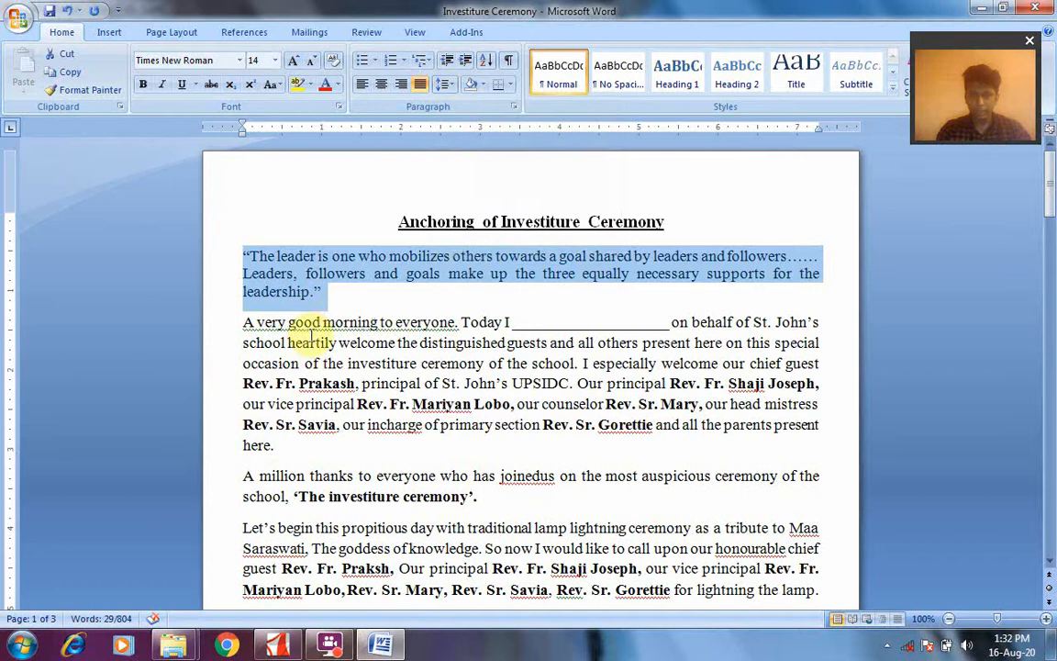
# Remove the space before the opening quotation paragraph
pyautogui.click(450, 84)
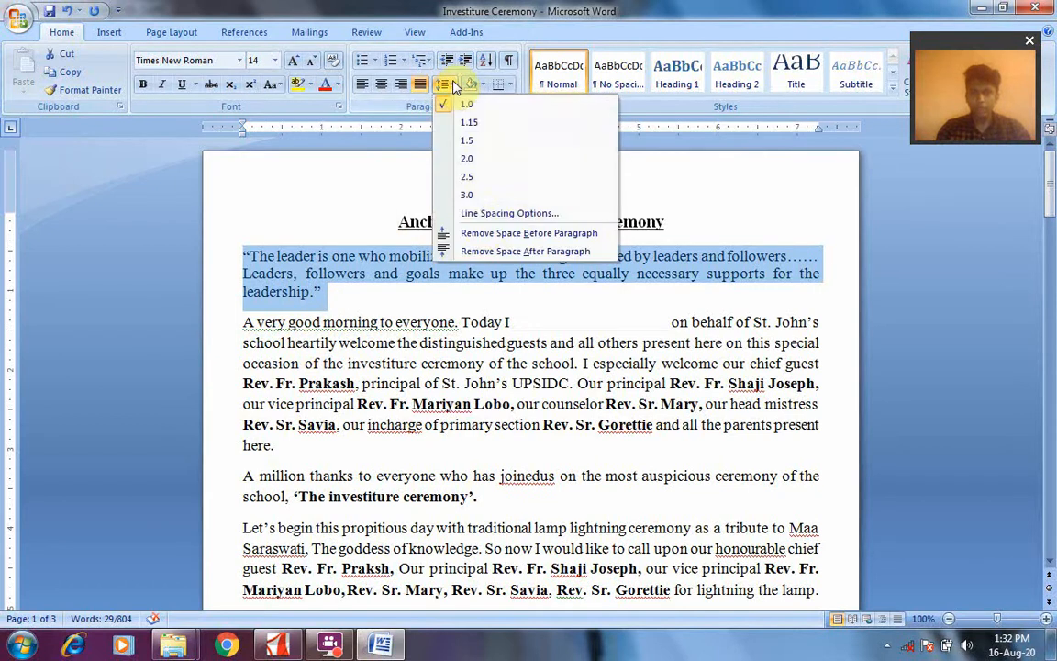
pyautogui.click(484, 238)
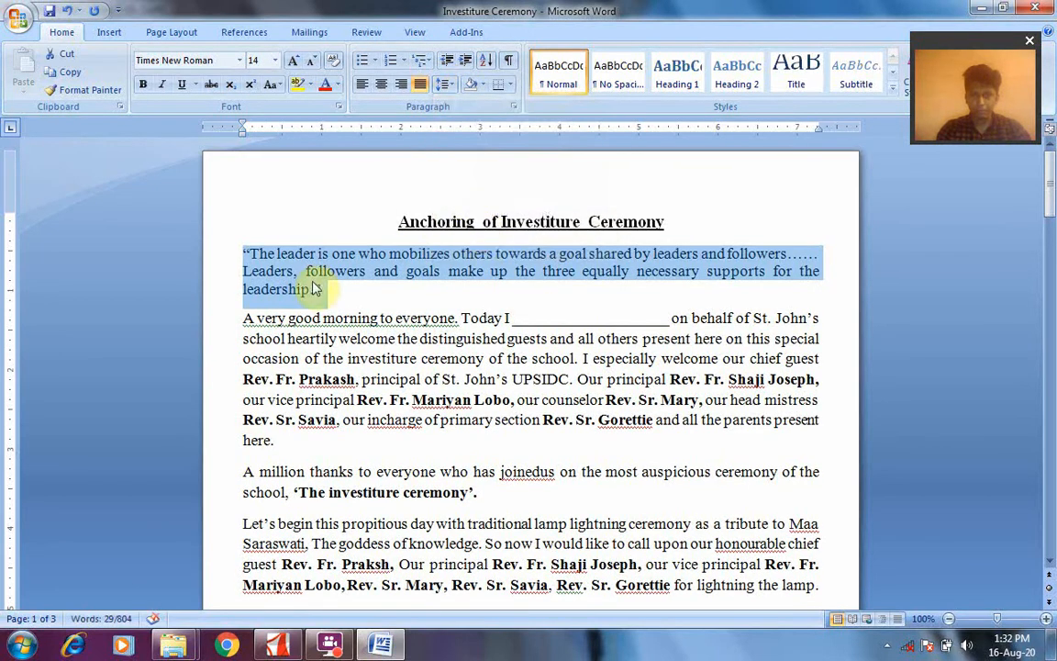
# Remove the space after the opening quotation paragraph
pyautogui.click(454, 82)
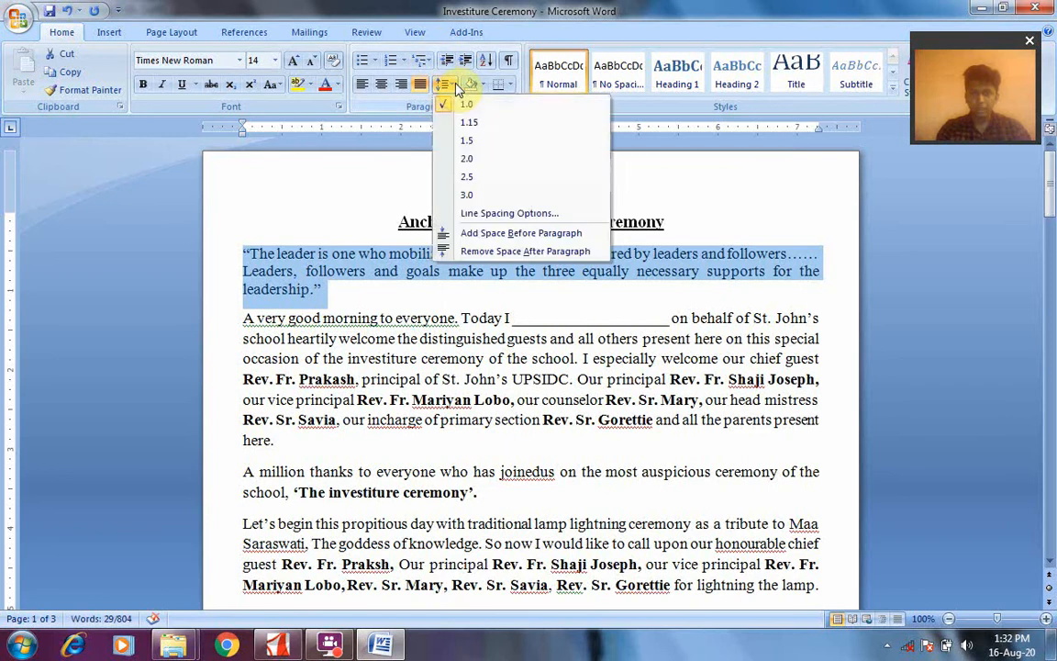
pyautogui.click(487, 251)
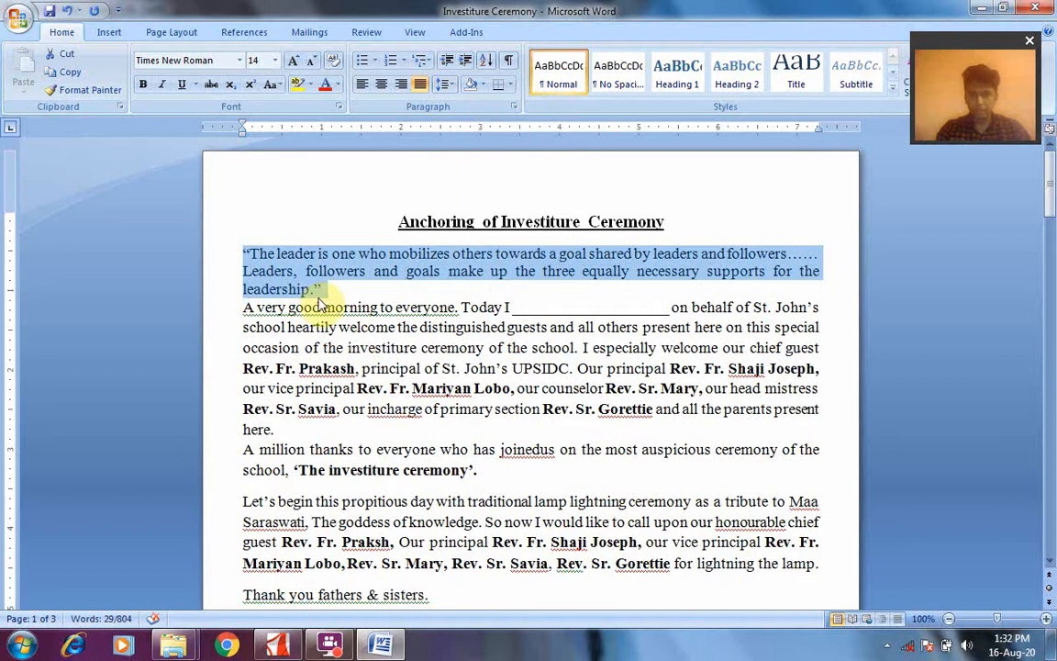
pyautogui.click(336, 645)
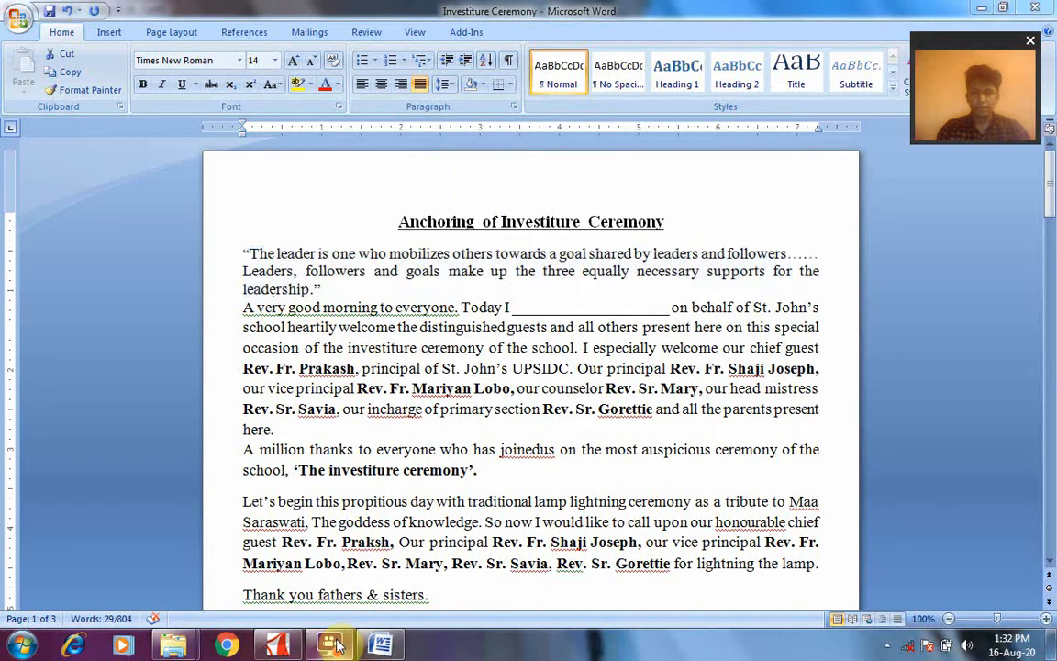
pyautogui.click(887, 645)
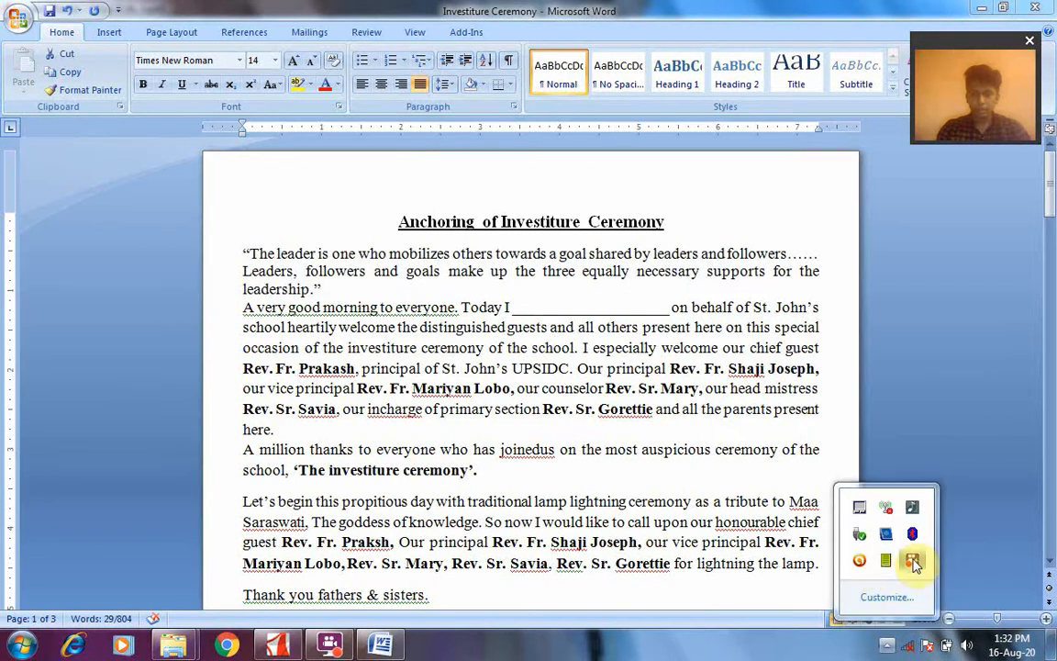
pyautogui.click(911, 560)
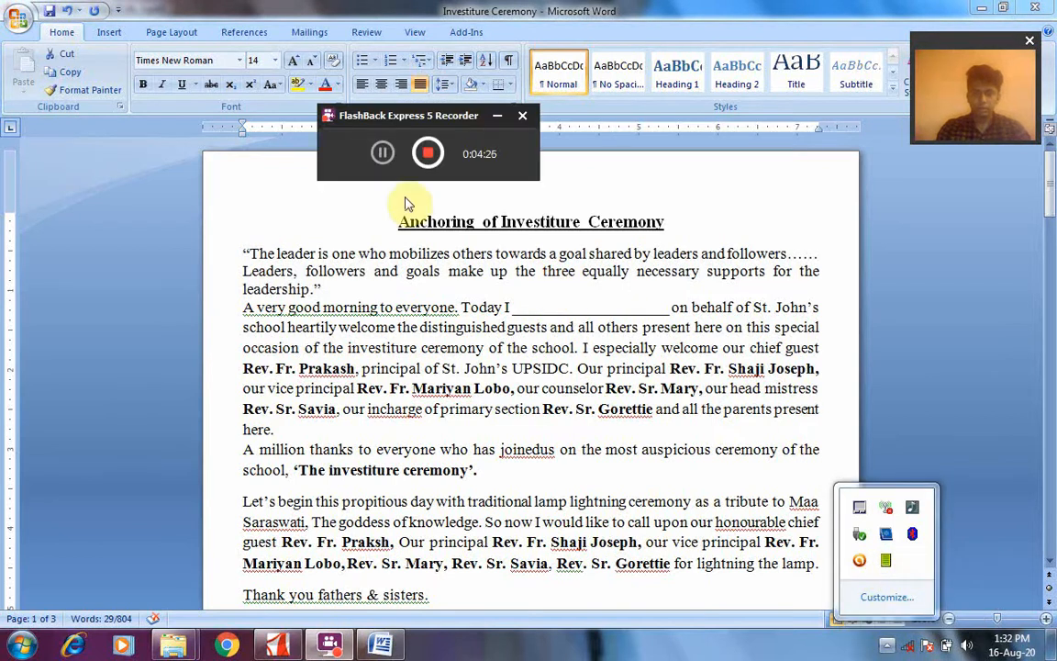
pyautogui.click(382, 153)
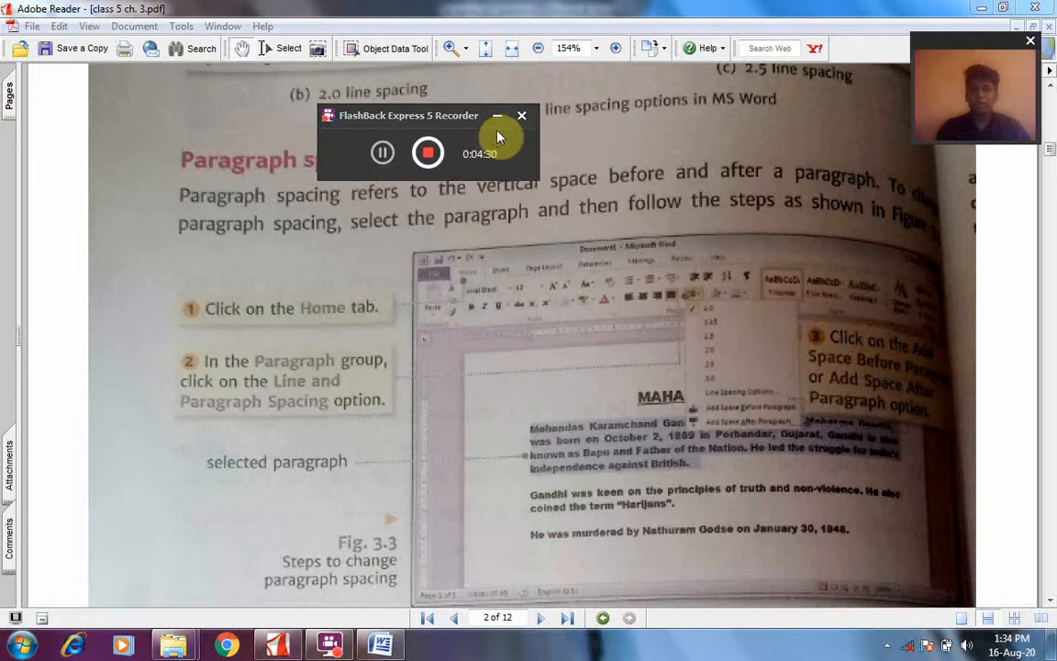
pyautogui.click(500, 119)
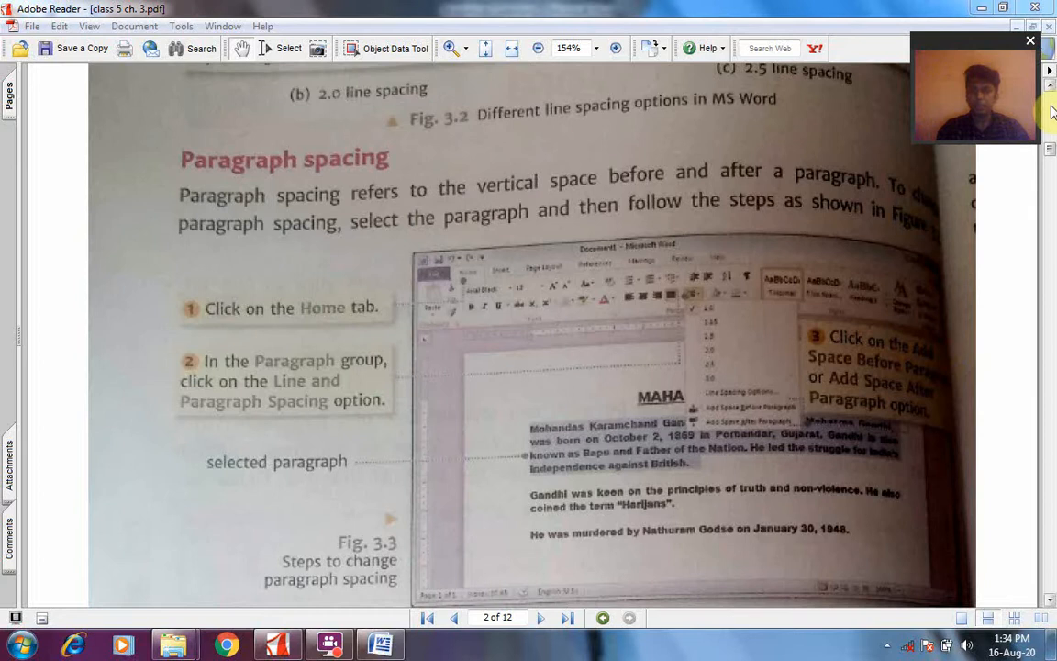
# Examine the Smart tip and the start of the Indents section on page 2 of class 5 ch. 3.pdf
pyautogui.moveTo(1049, 151); pyautogui.dragTo(1050, 169)
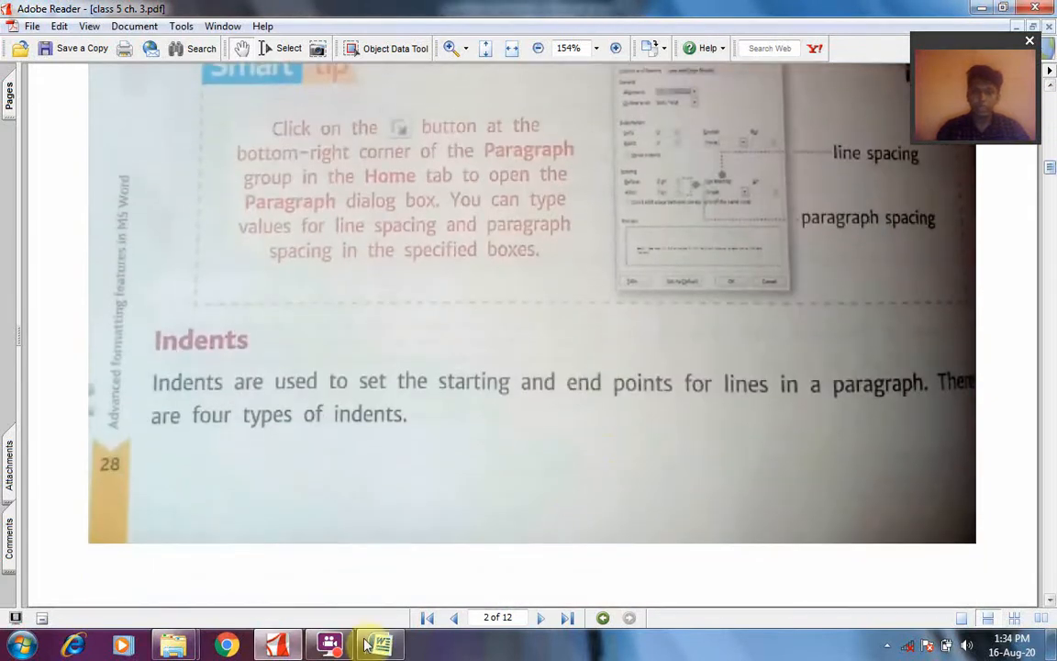
pyautogui.moveTo(326, 648)
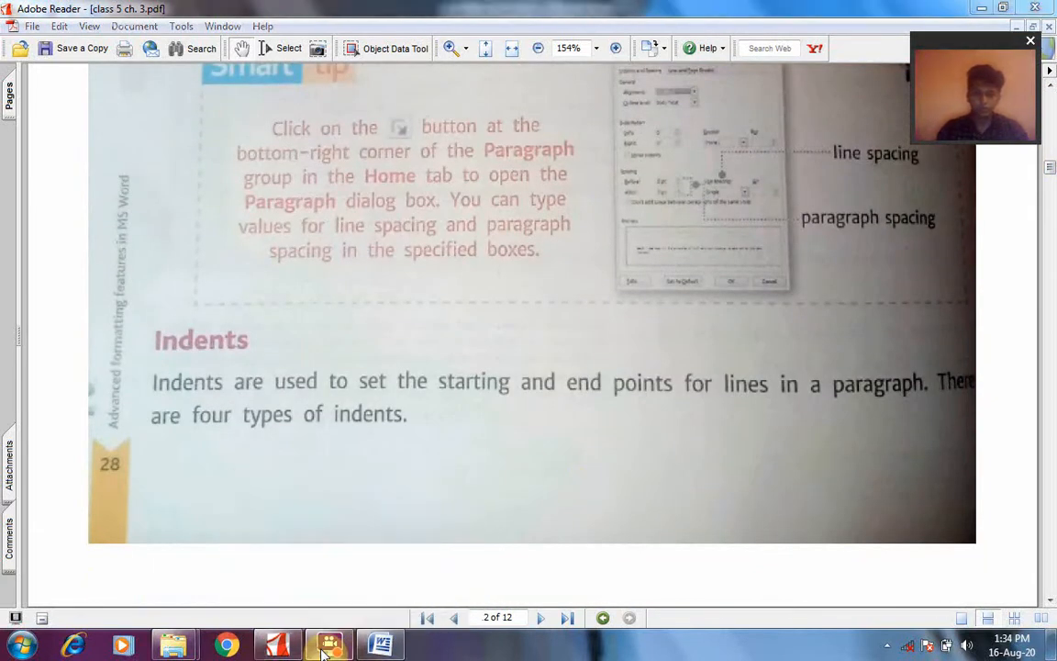
pyautogui.click(888, 647)
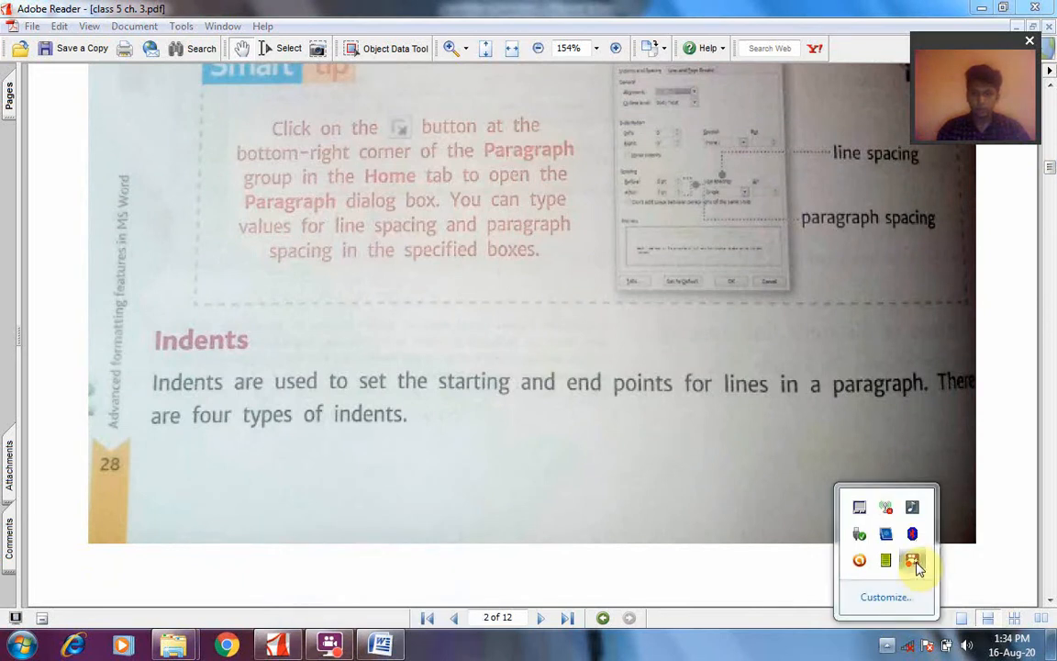
pyautogui.click(913, 562)
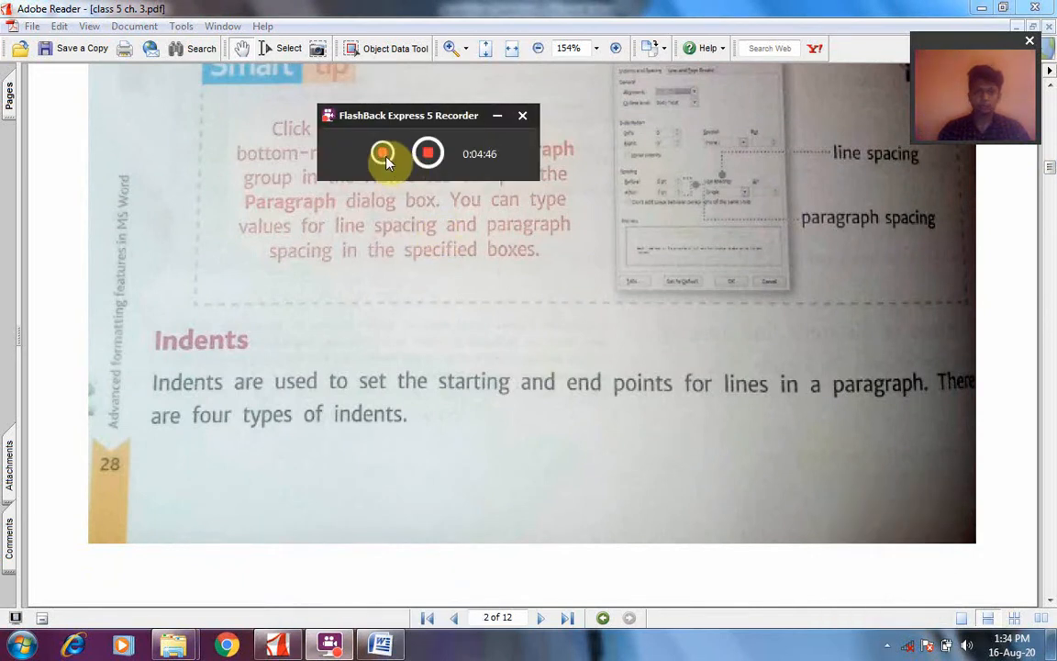
pyautogui.click(501, 117)
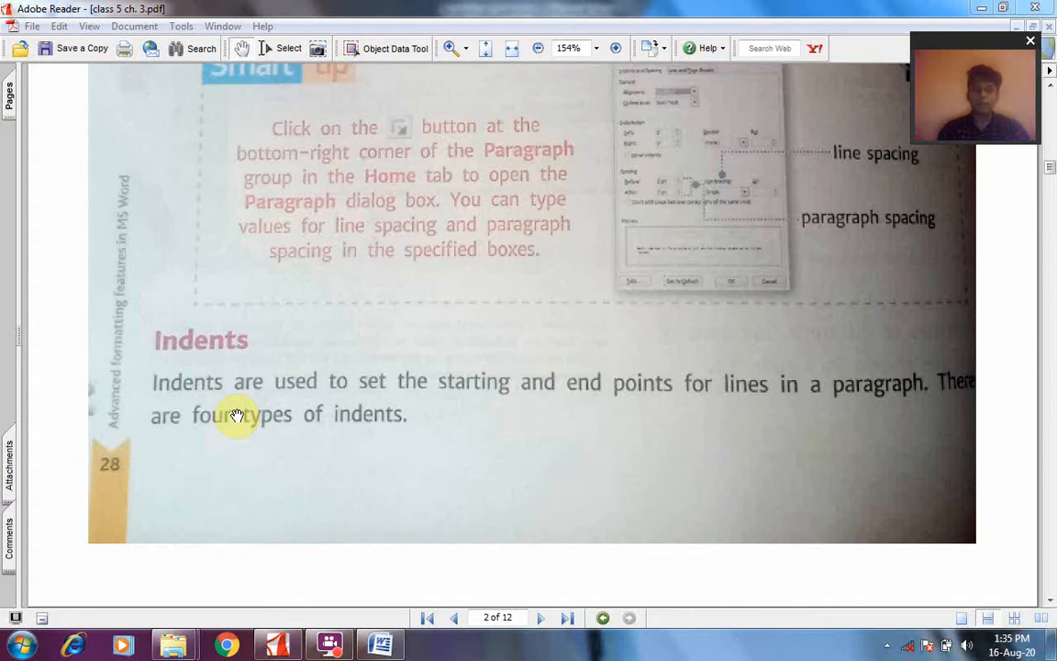
# Read page 3 of the chapter PDF, covering the four indent types, the steps to set them and the lab activity
pyautogui.click(545, 626)
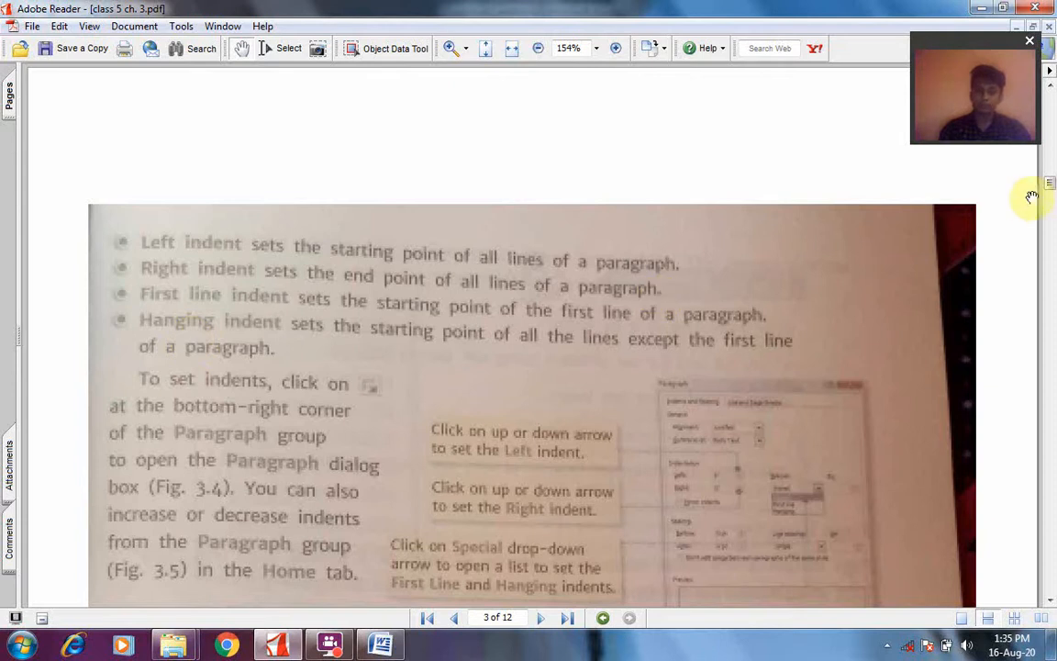
pyautogui.moveTo(1053, 196)
pyautogui.mouseDown()
pyautogui.moveTo(1053, 213)
pyautogui.moveTo(1054, 198)
pyautogui.mouseUp()
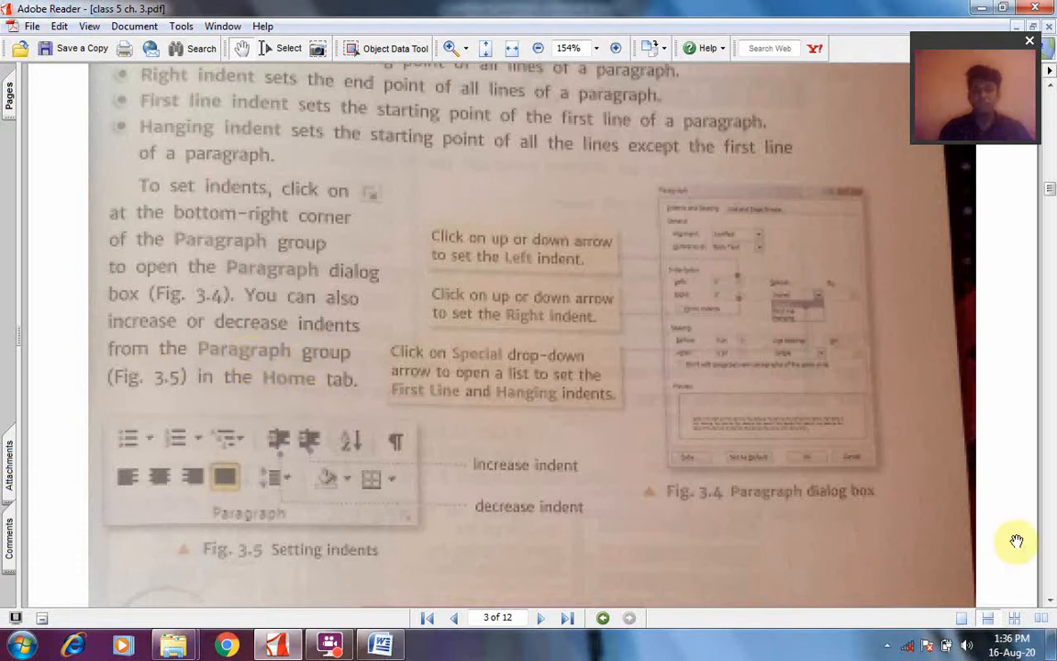
pyautogui.click(1050, 601)
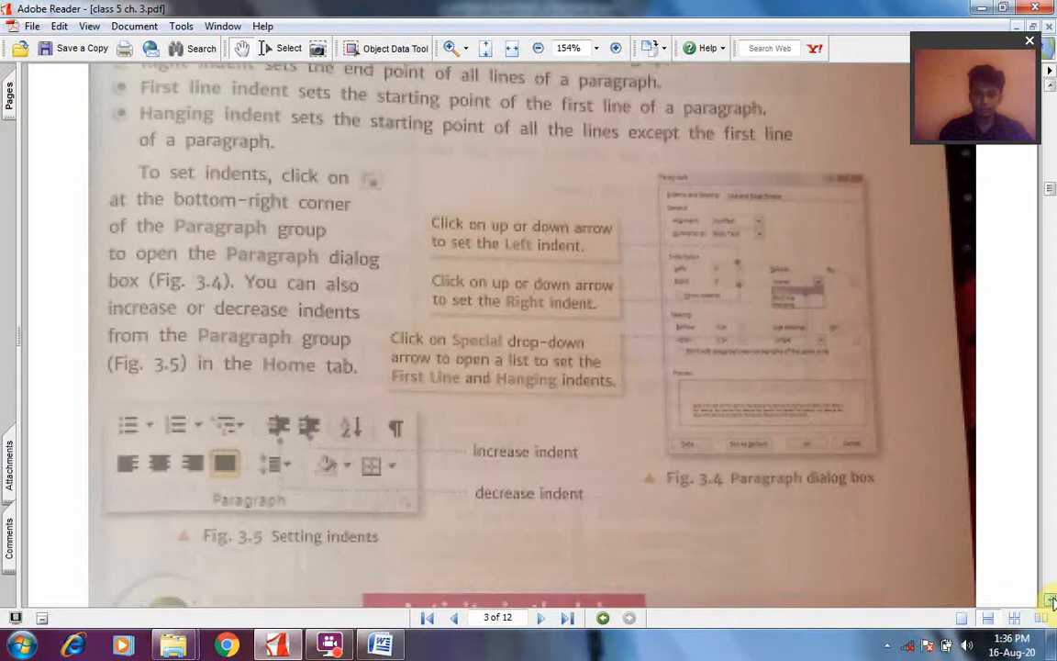
pyautogui.click(1052, 601)
pyautogui.click(1052, 601)
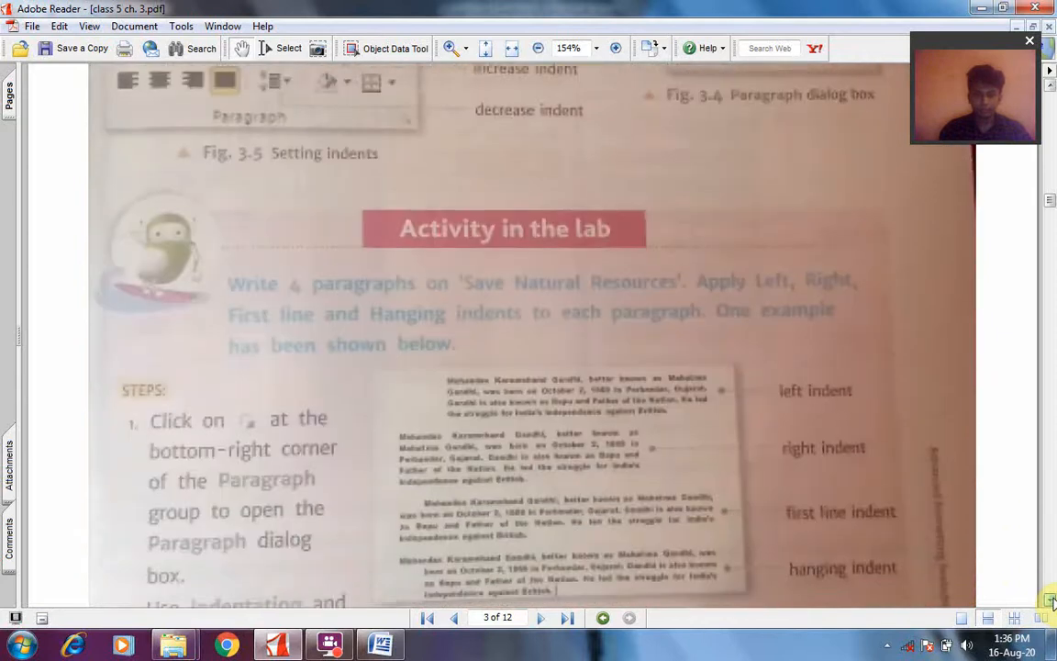
pyautogui.click(1051, 601)
pyautogui.click(1052, 601)
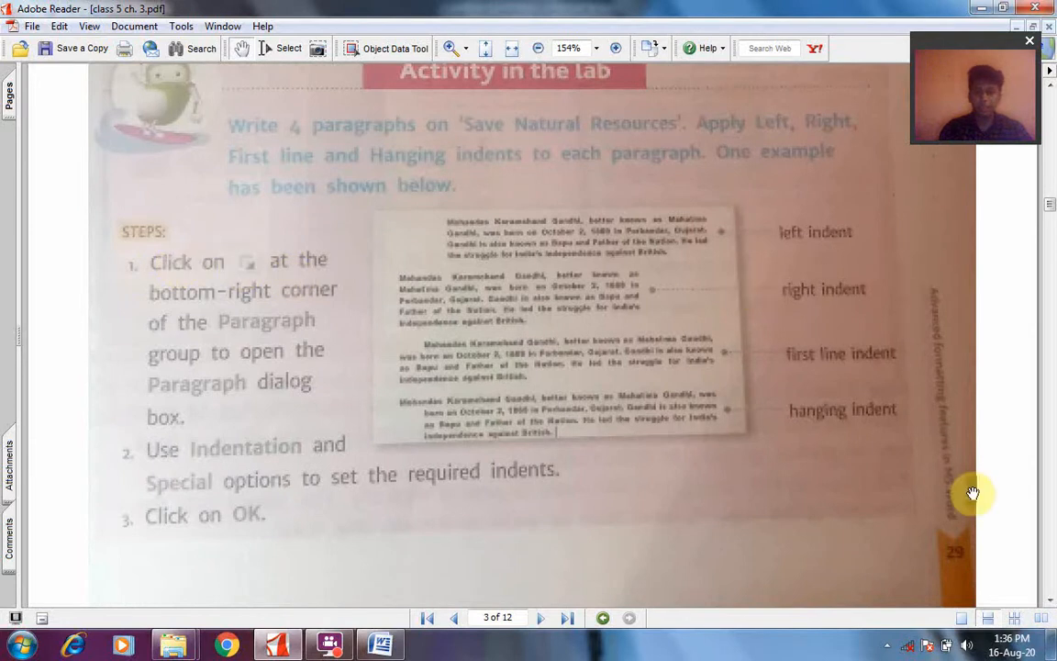
pyautogui.click(887, 647)
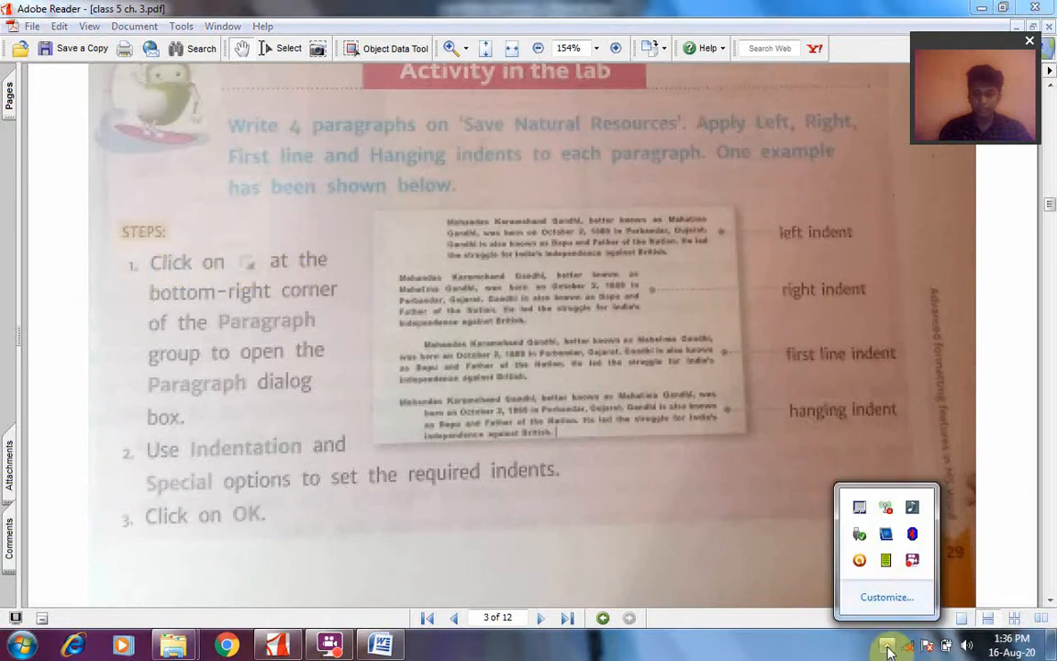
pyautogui.click(913, 562)
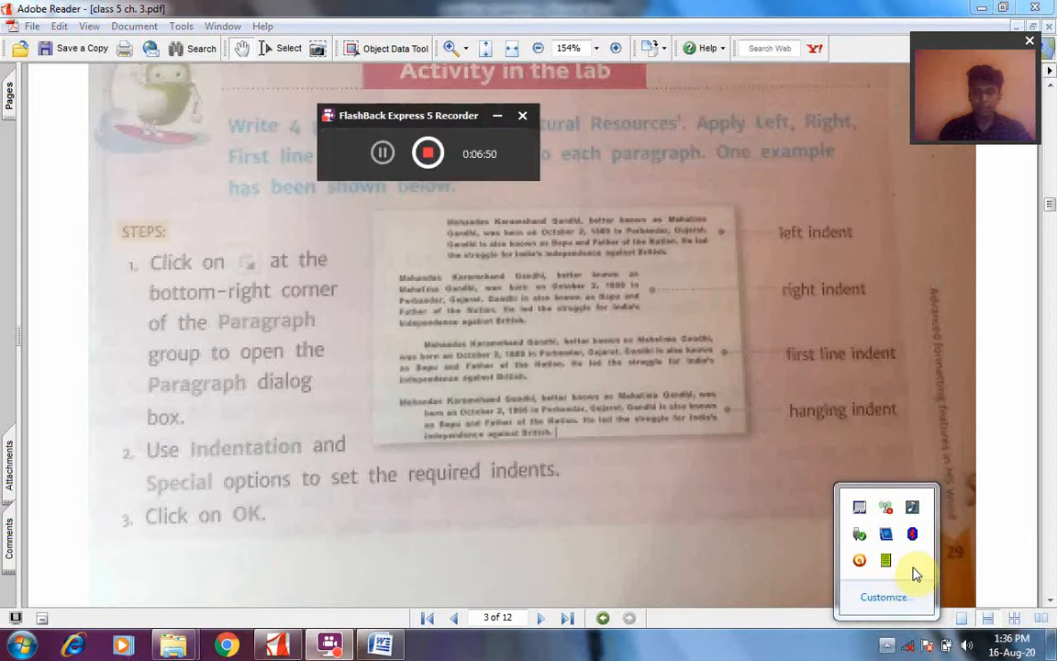
pyautogui.click(383, 156)
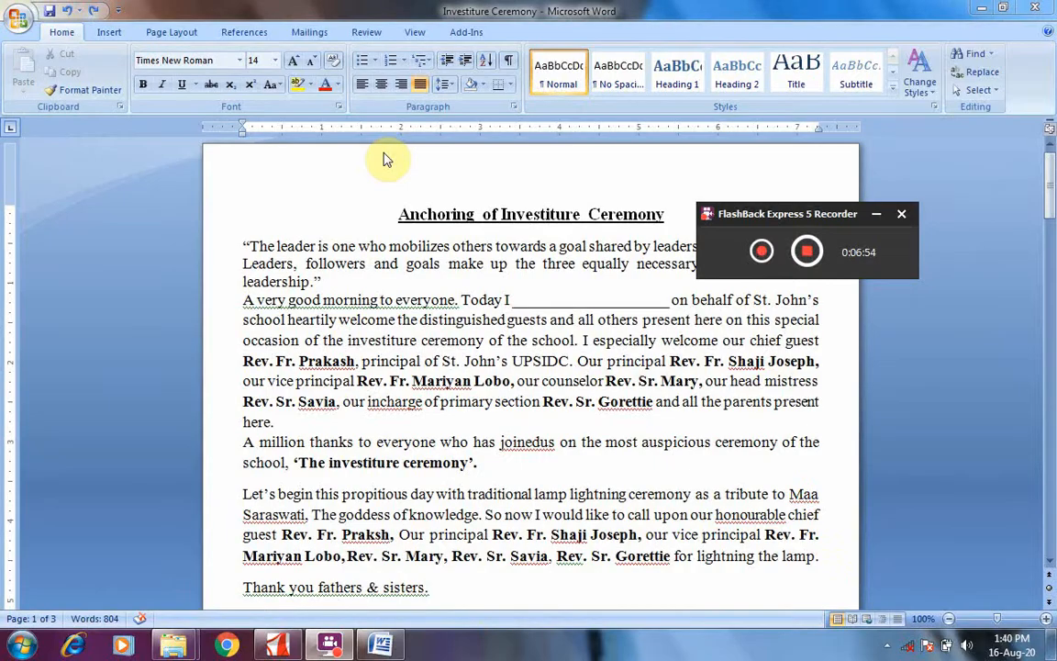
pyautogui.click(877, 218)
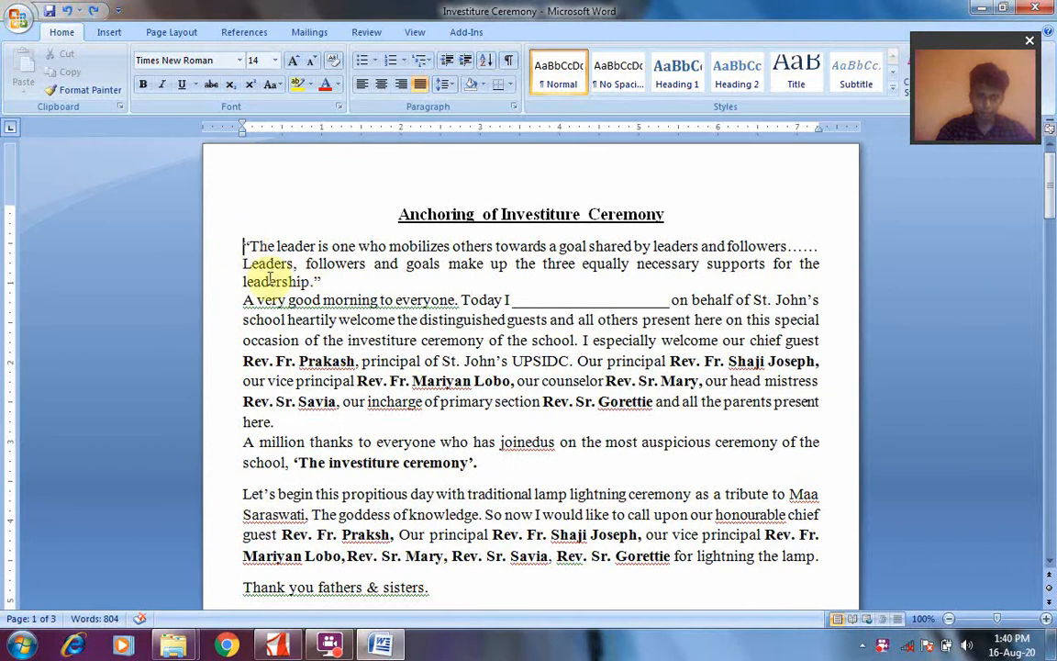
# Set the left indentation of the opening quotation paragraph to 0.5" in the Paragraph dialog
pyautogui.moveTo(245, 245); pyautogui.dragTo(301, 280)
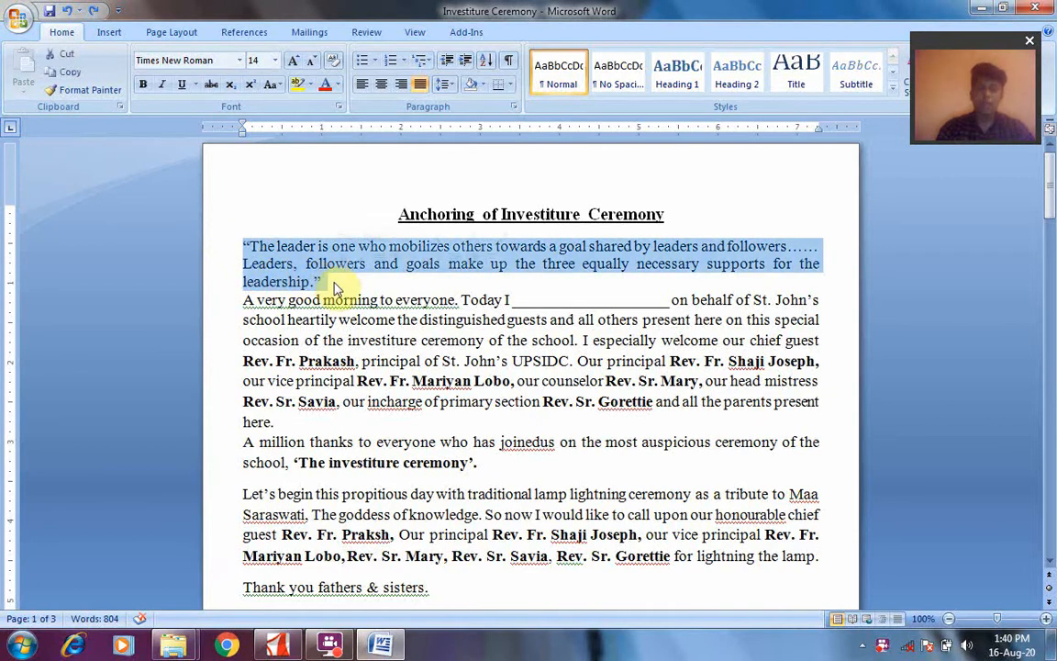
pyautogui.click(515, 109)
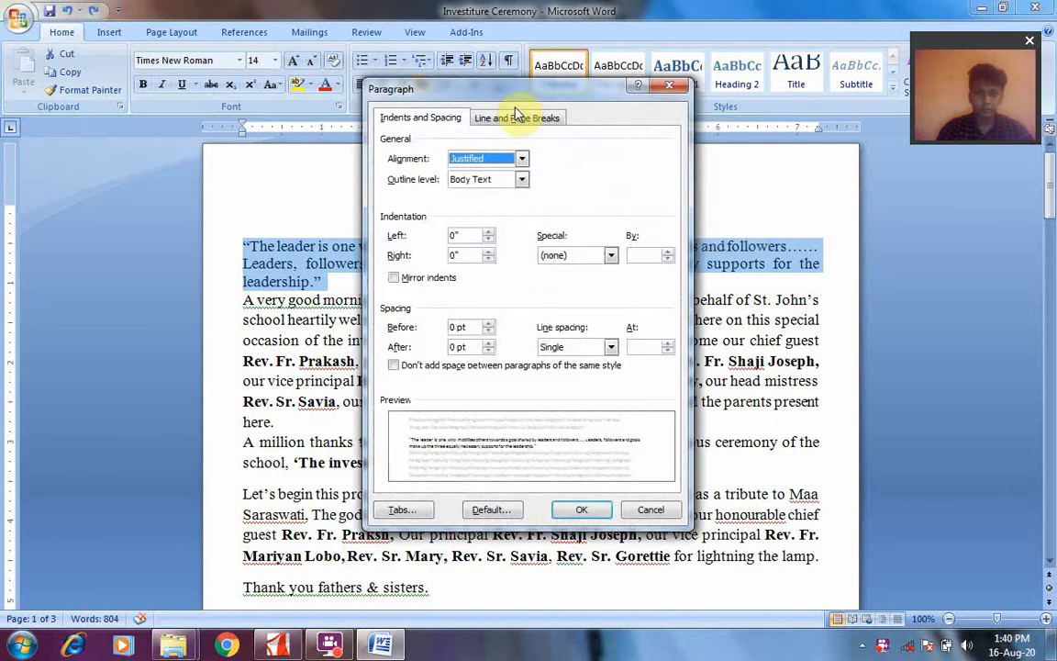
pyautogui.moveTo(514, 90); pyautogui.dragTo(727, 101)
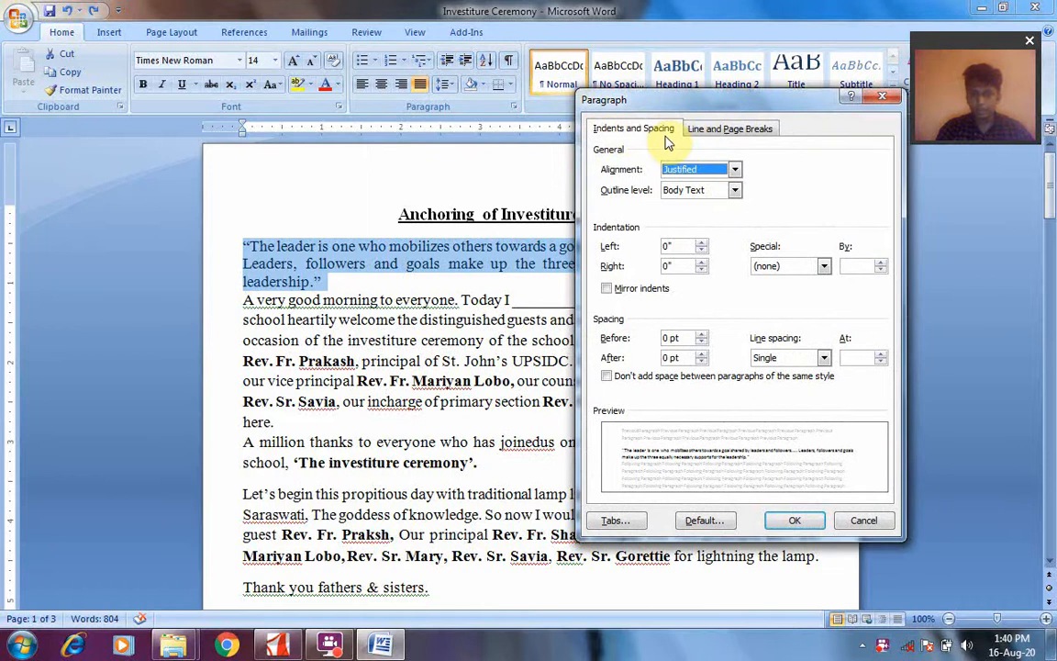
pyautogui.click(678, 246)
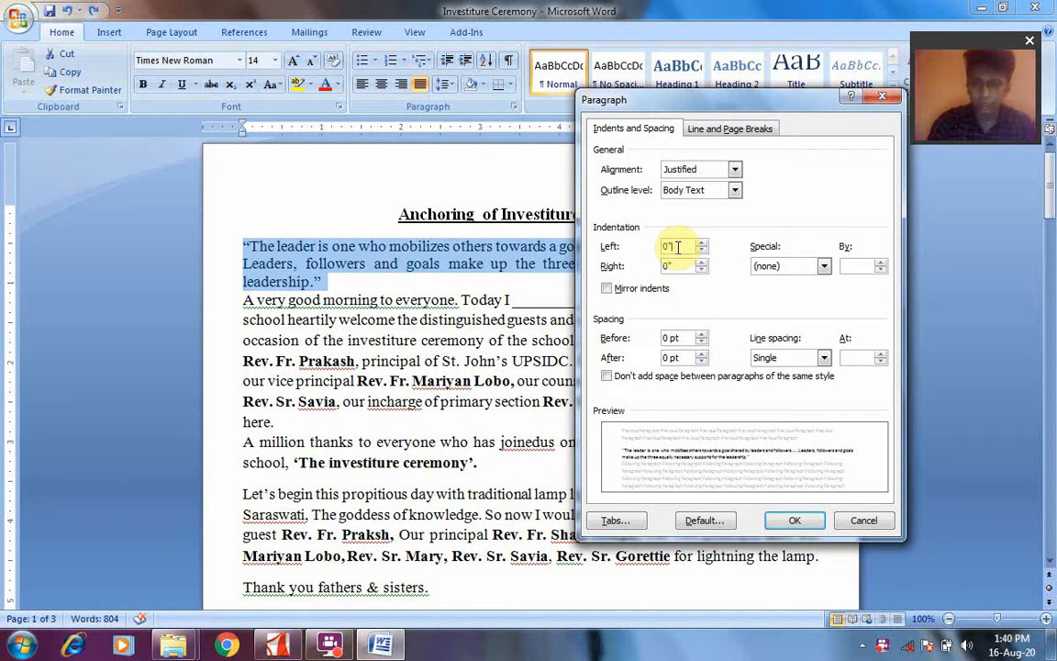
pyautogui.press('BackSpace')
pyautogui.write('.')
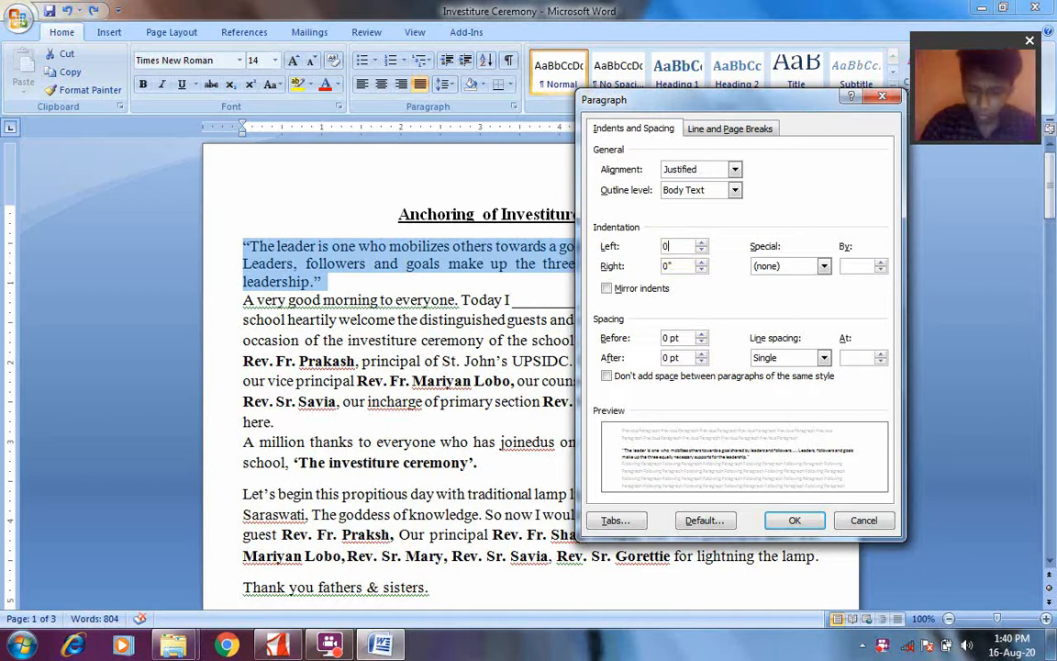
pyautogui.write('5')
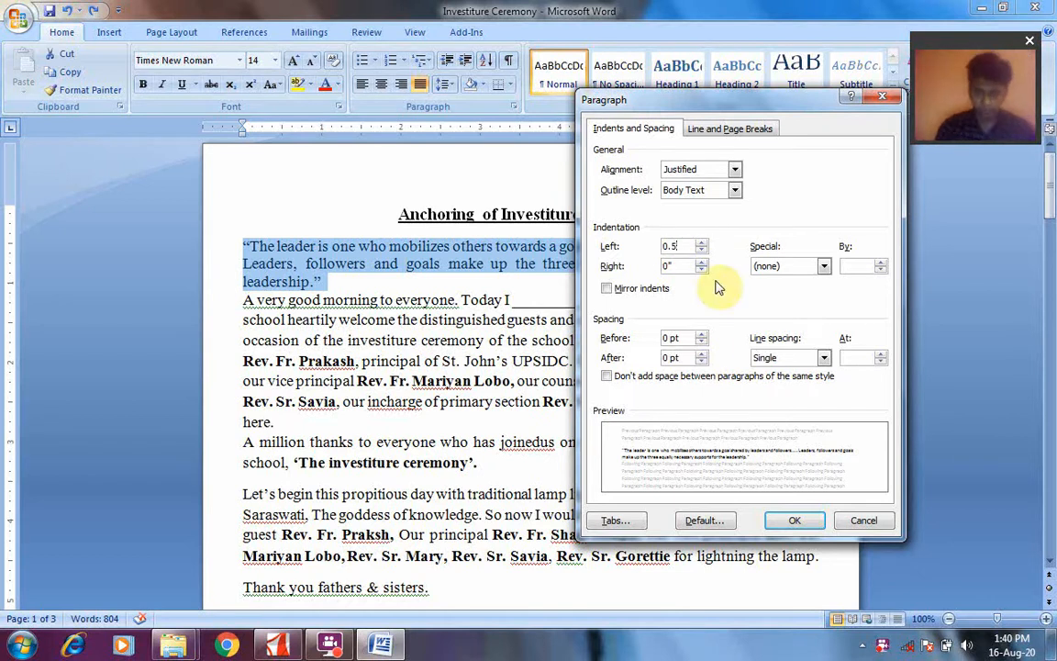
pyautogui.click(789, 522)
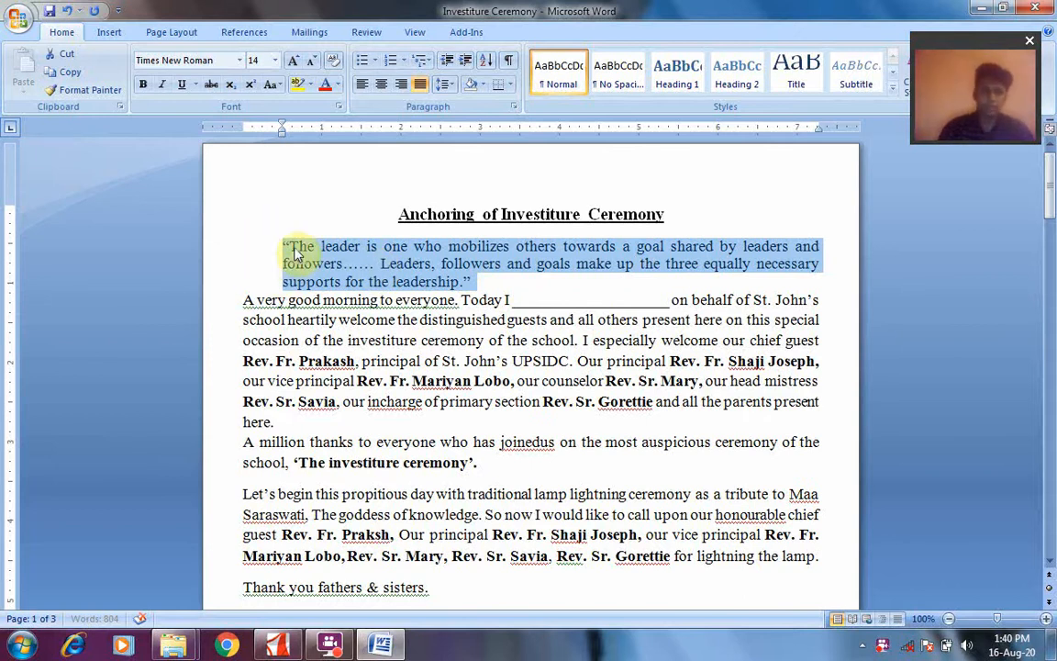
# Set the right indentation of the whole "A very good morning to everyone" paragraph to 0.5" in the Paragraph dialog
pyautogui.click(240, 302)
pyautogui.hotkey('shift', 'Down')
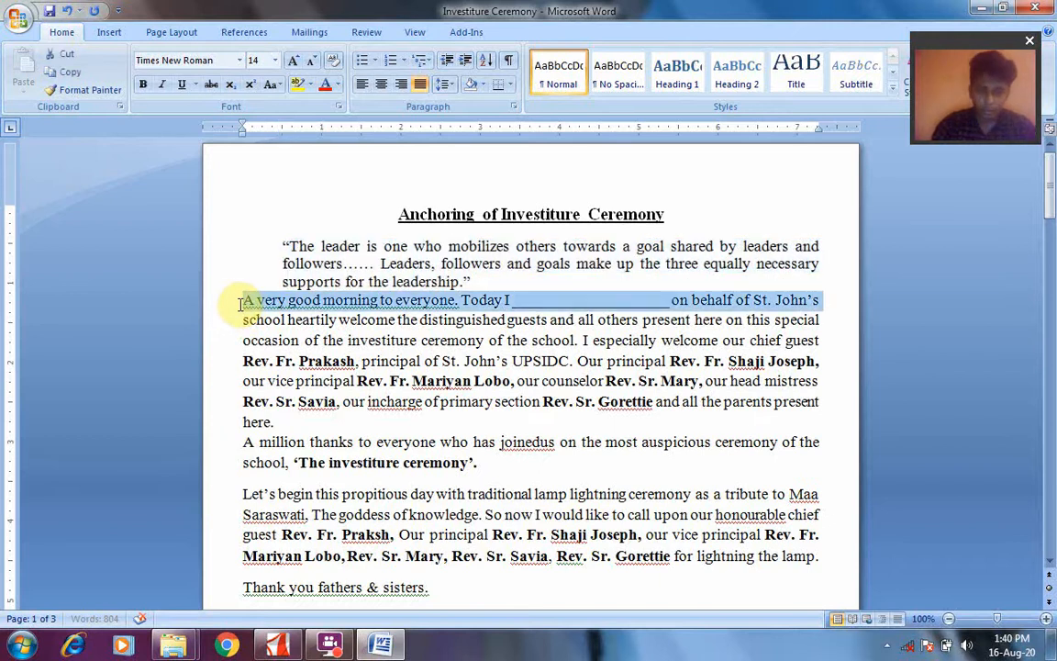
pyautogui.hotkey('shift', 'Down')
pyautogui.hotkey('shift', 'Down')
pyautogui.hotkey('shift', 'Down')
pyautogui.hotkey('shift', 'Down')
pyautogui.hotkey('shift', 'Down')
pyautogui.hotkey('shift', 'Down')
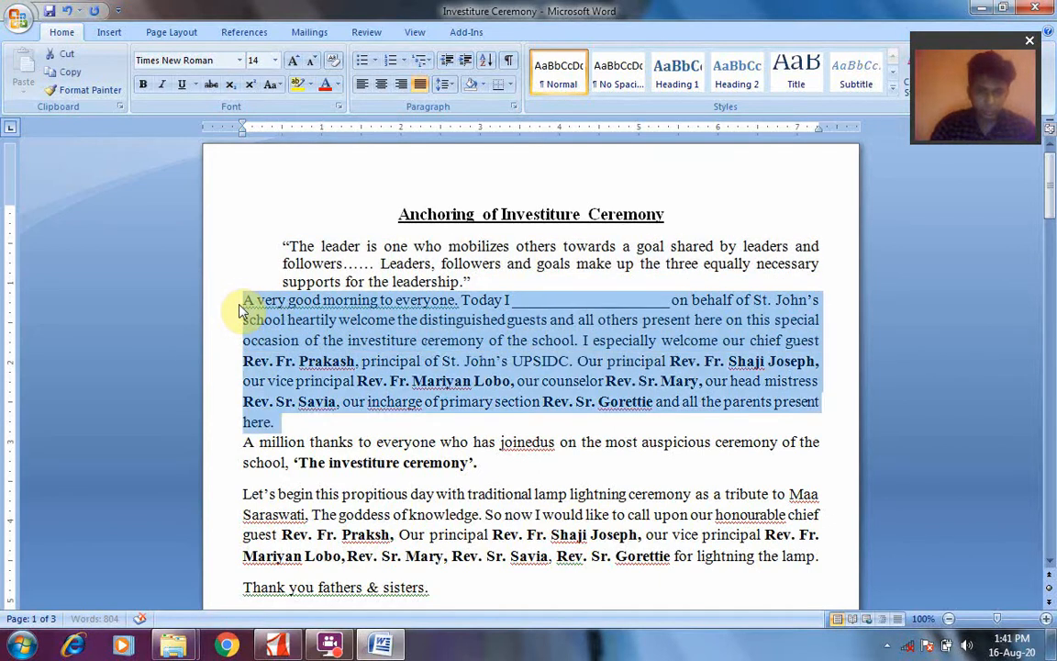
pyautogui.click(515, 108)
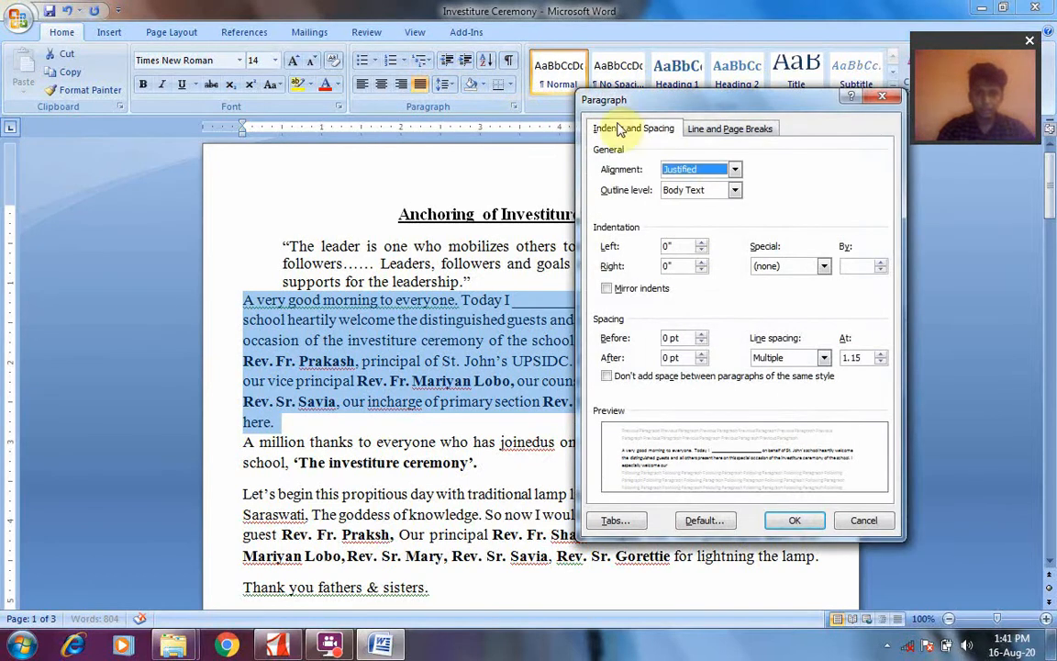
pyautogui.click(680, 265)
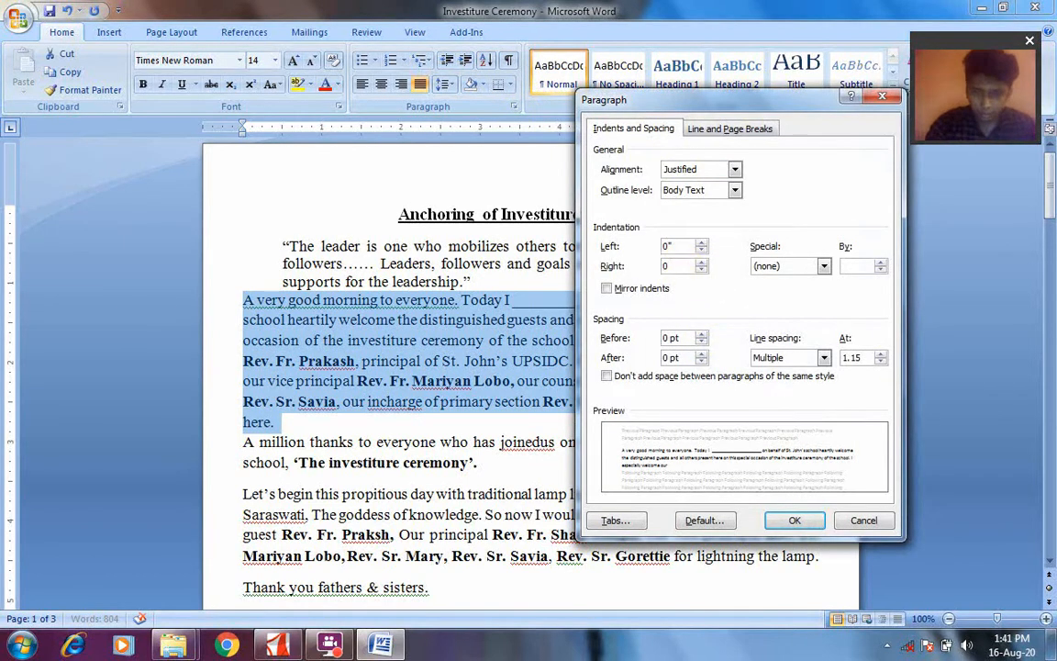
pyautogui.press('BackSpace')
pyautogui.write('.5')
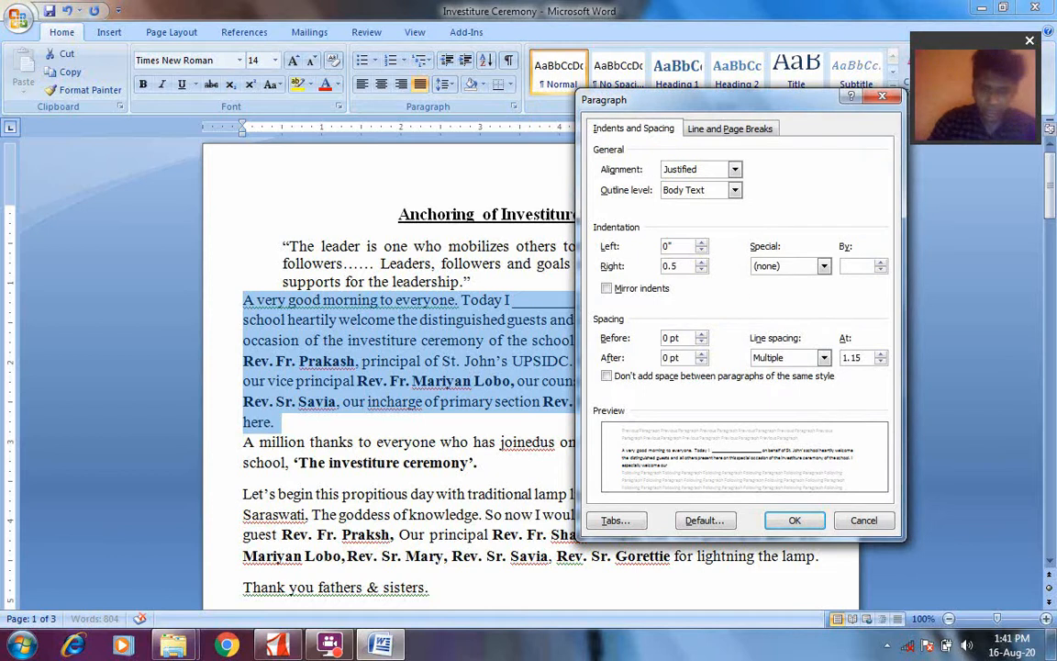
pyautogui.click(800, 519)
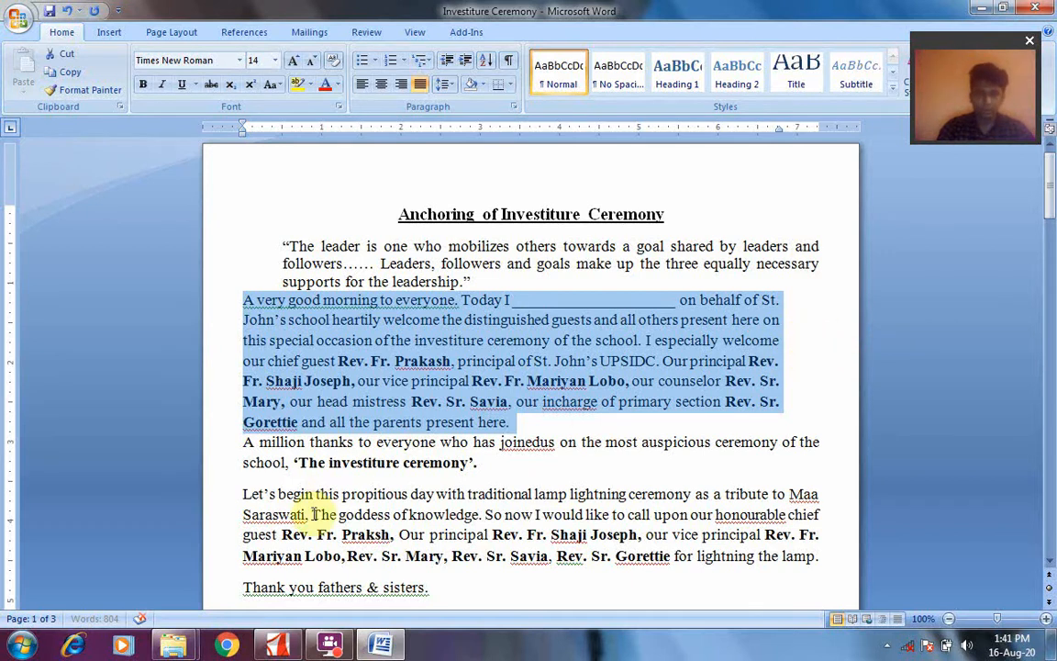
# Give the "Let's begin this propitious day" paragraph a 0.5" right indentation and a 0.5" first line indent in the Paragraph dialog
pyautogui.click(246, 497)
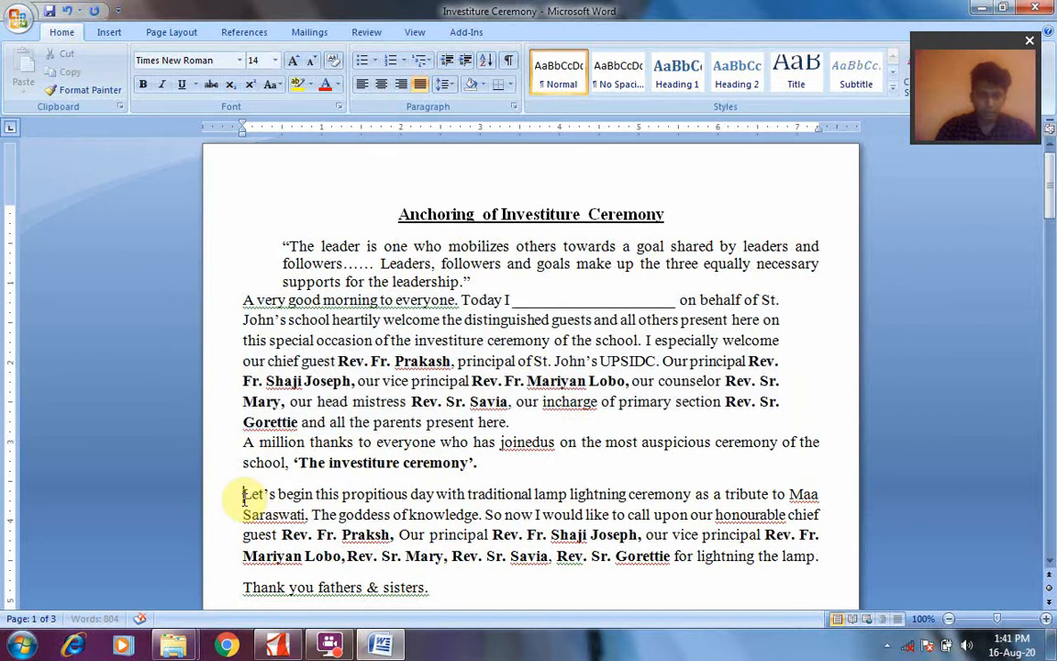
pyautogui.hotkey('shift', 'End')
pyautogui.hotkey('shift', 'Down')
pyautogui.hotkey('shift', 'Down')
pyautogui.hotkey('shift', 'Down')
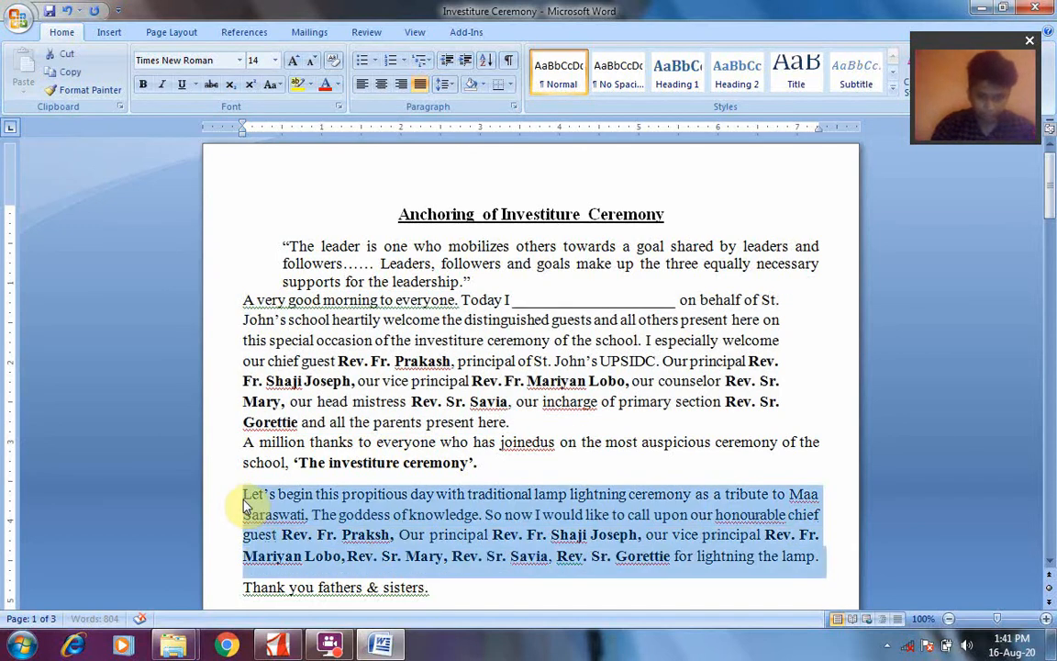
pyautogui.click(515, 107)
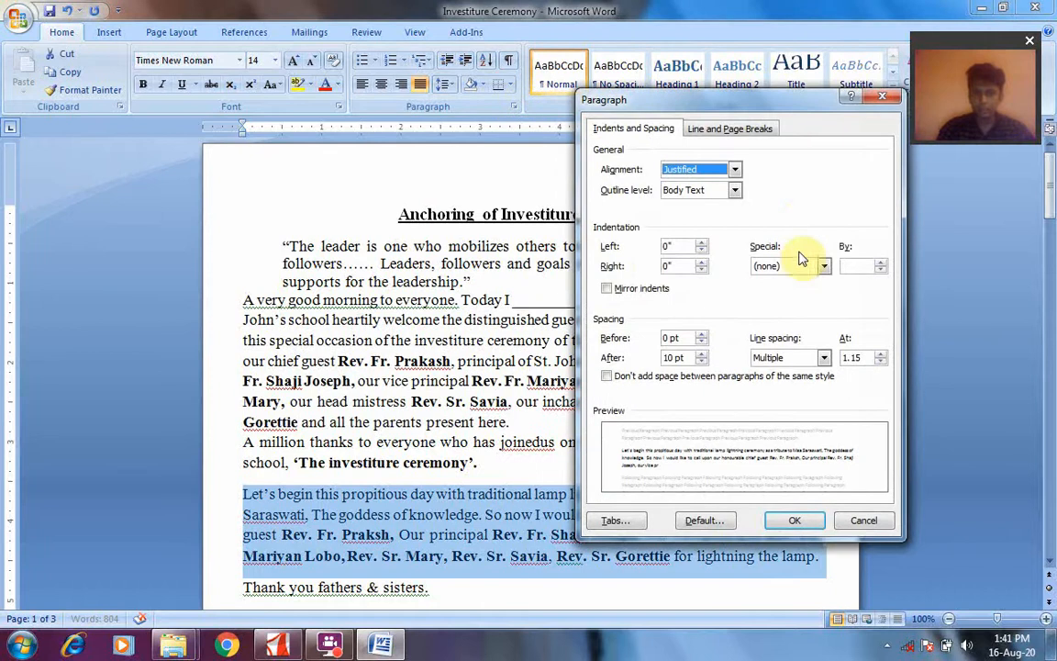
pyautogui.click(675, 266)
pyautogui.press('BackSpace')
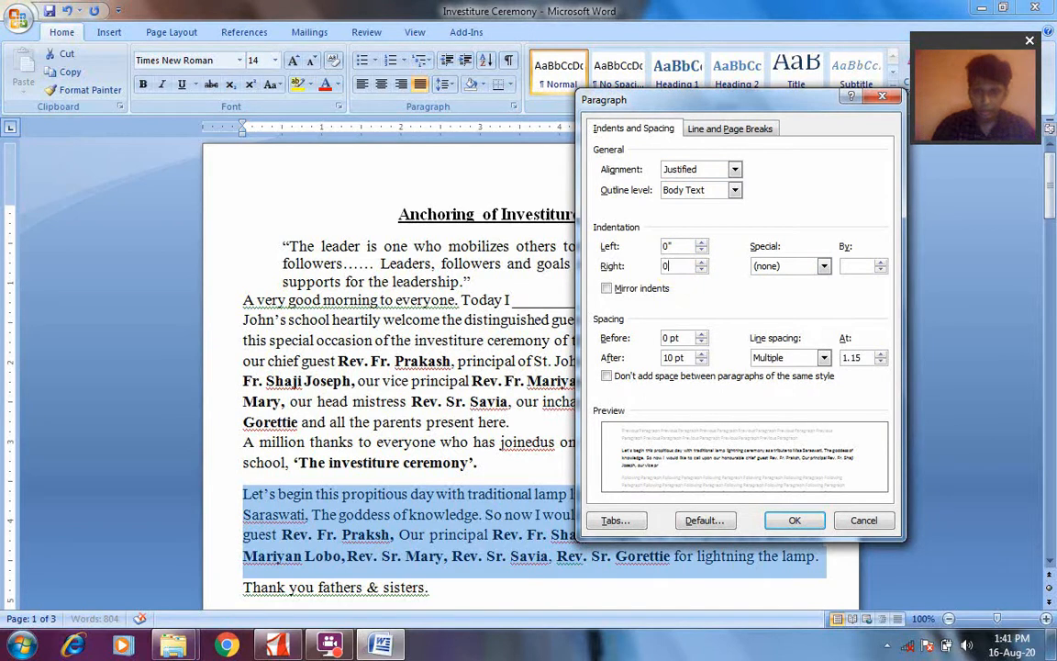
pyautogui.write('.5')
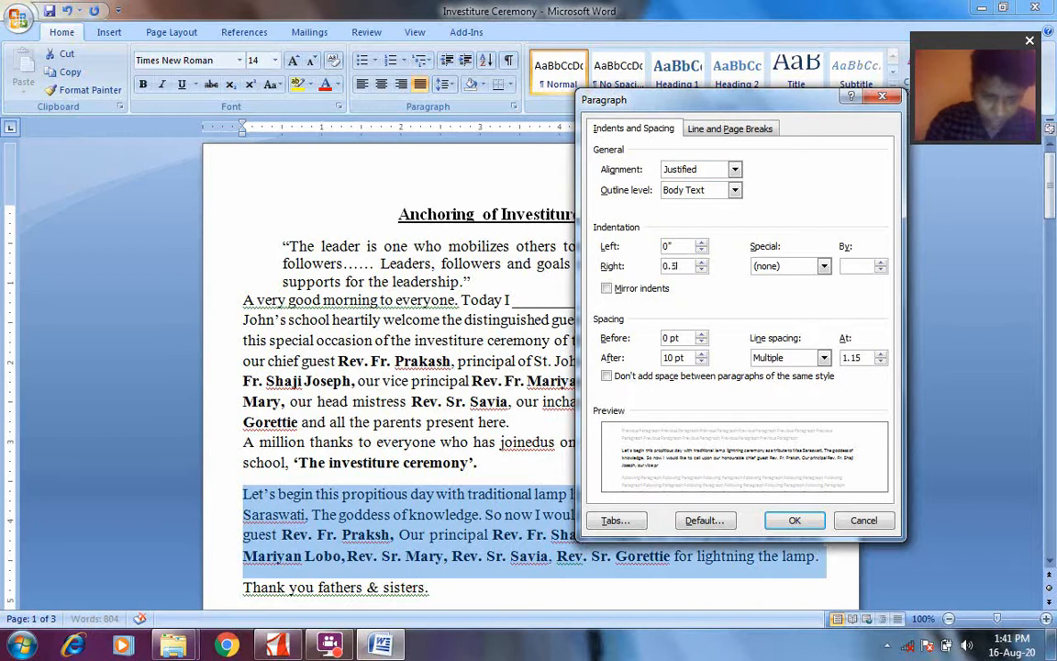
pyautogui.click(823, 266)
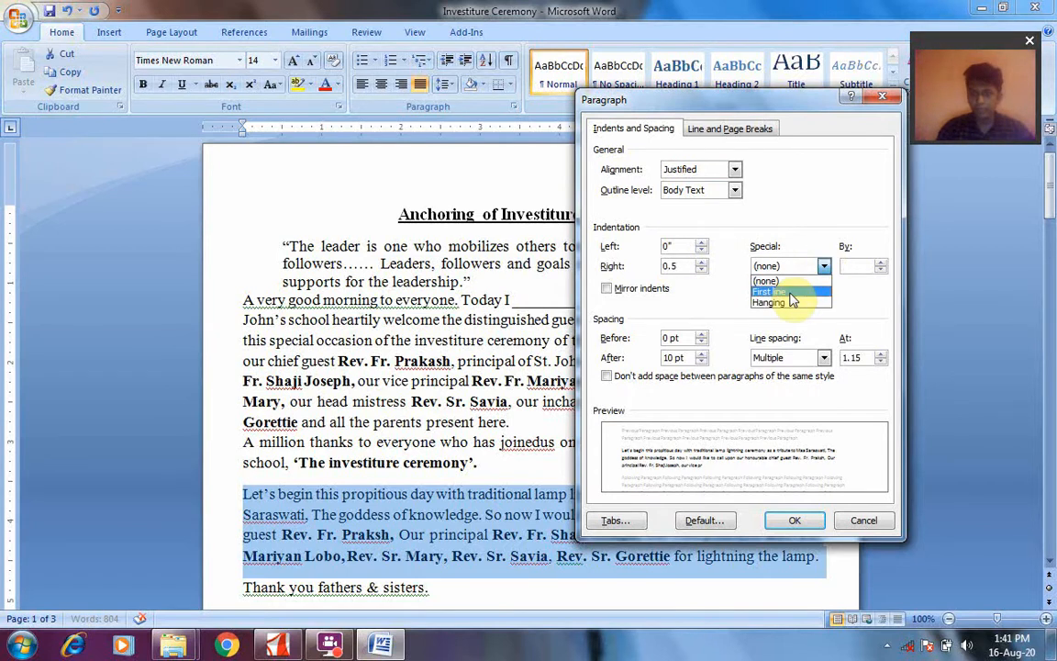
pyautogui.click(795, 292)
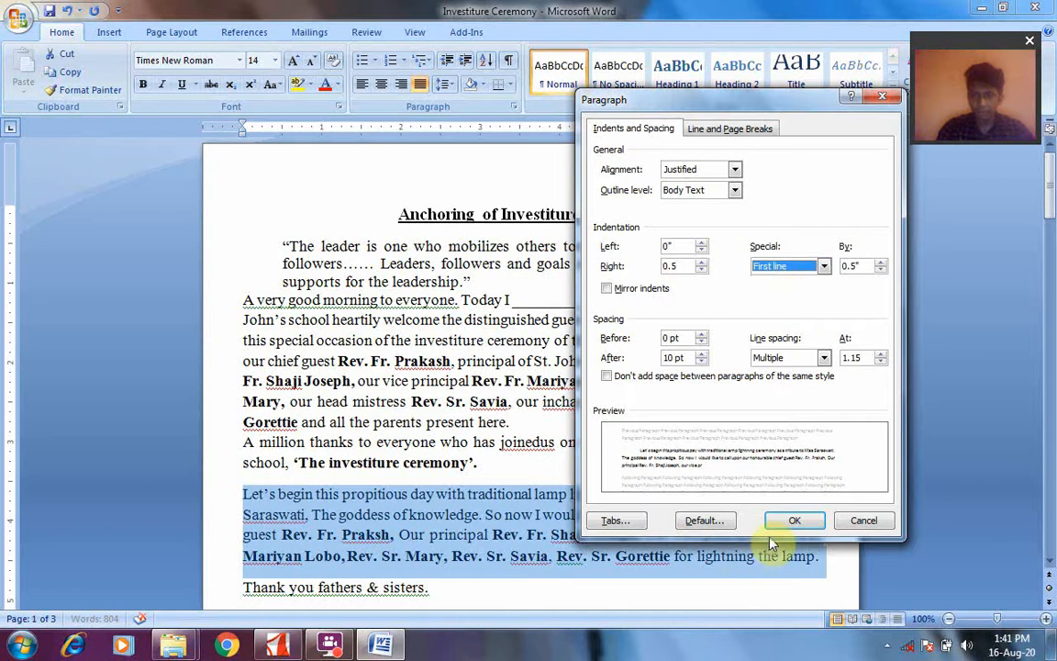
pyautogui.click(789, 521)
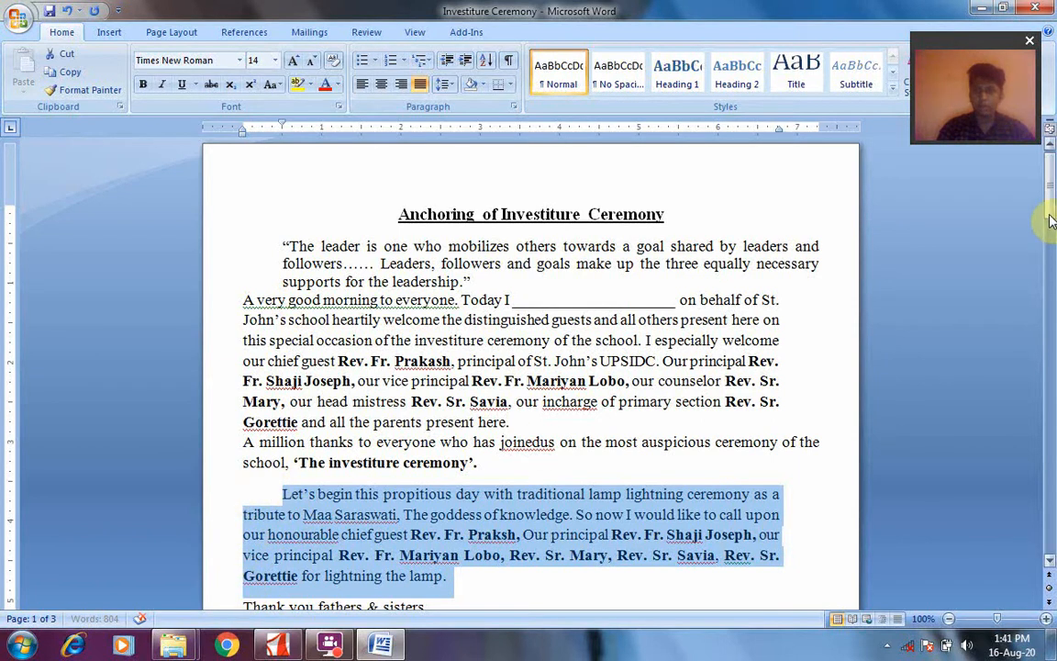
# Give the "O lord…." paragraph a 0.5" right indentation and a 0.5" hanging indent in the Paragraph dialog
pyautogui.moveTo(1051, 193); pyautogui.dragTo(1050, 220)
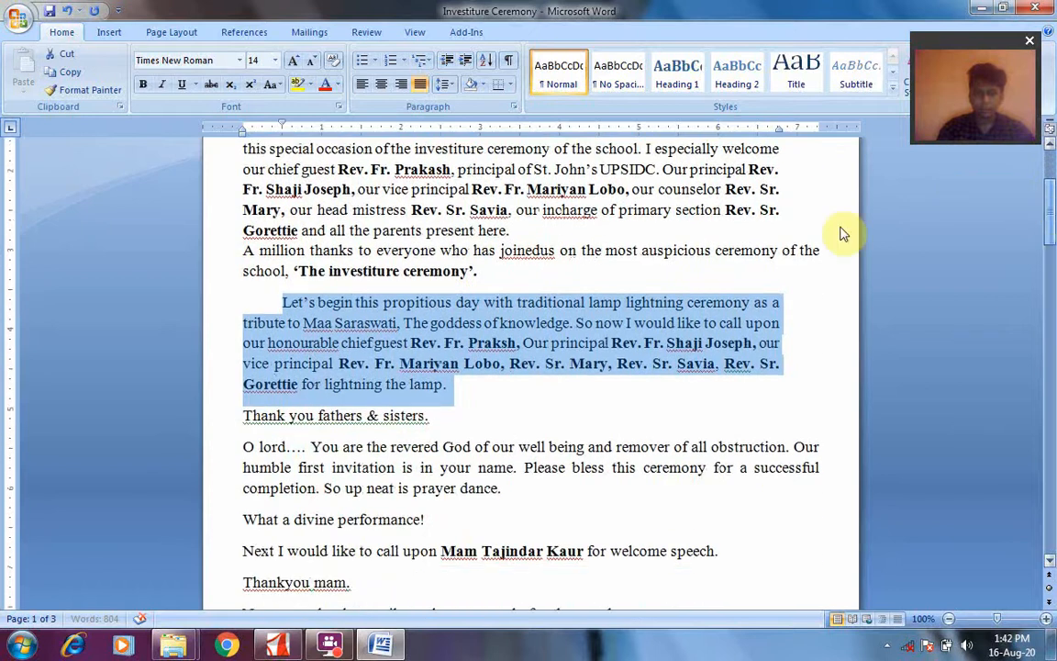
pyautogui.click(247, 447)
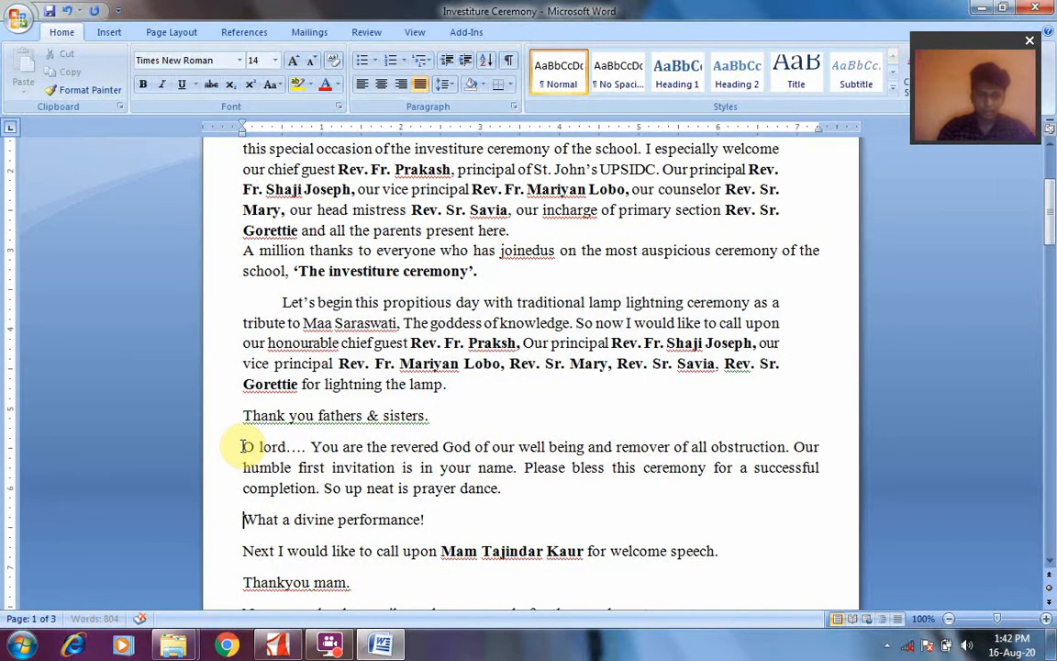
pyautogui.hotkey('shift', 'Down')
pyautogui.press('Up')
pyautogui.press('Up')
pyautogui.tripleClick(246, 447)
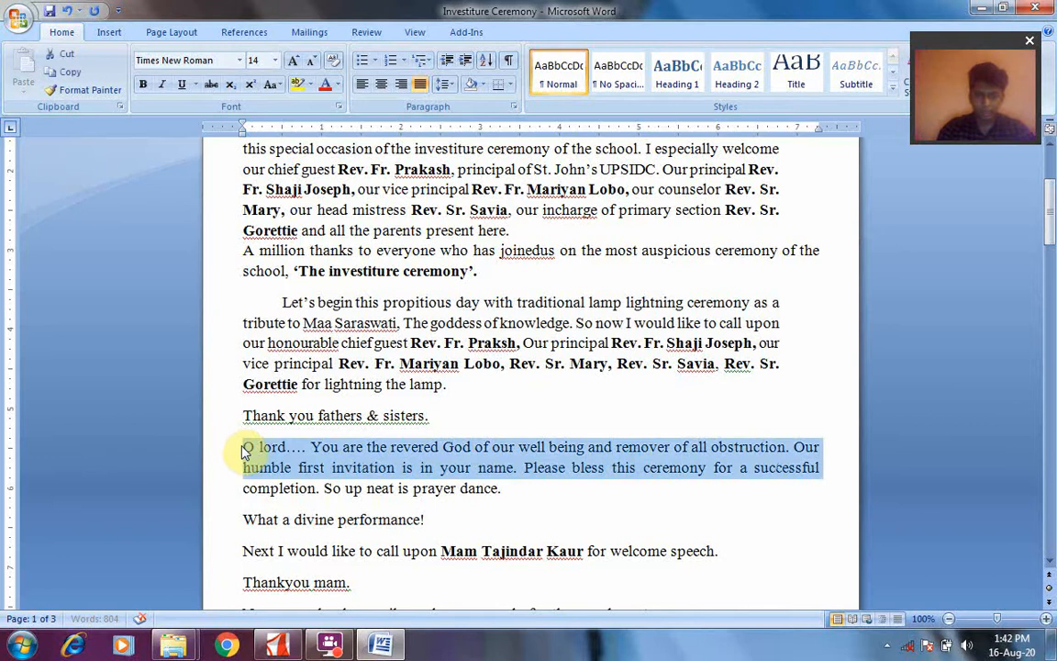
pyautogui.click(514, 107)
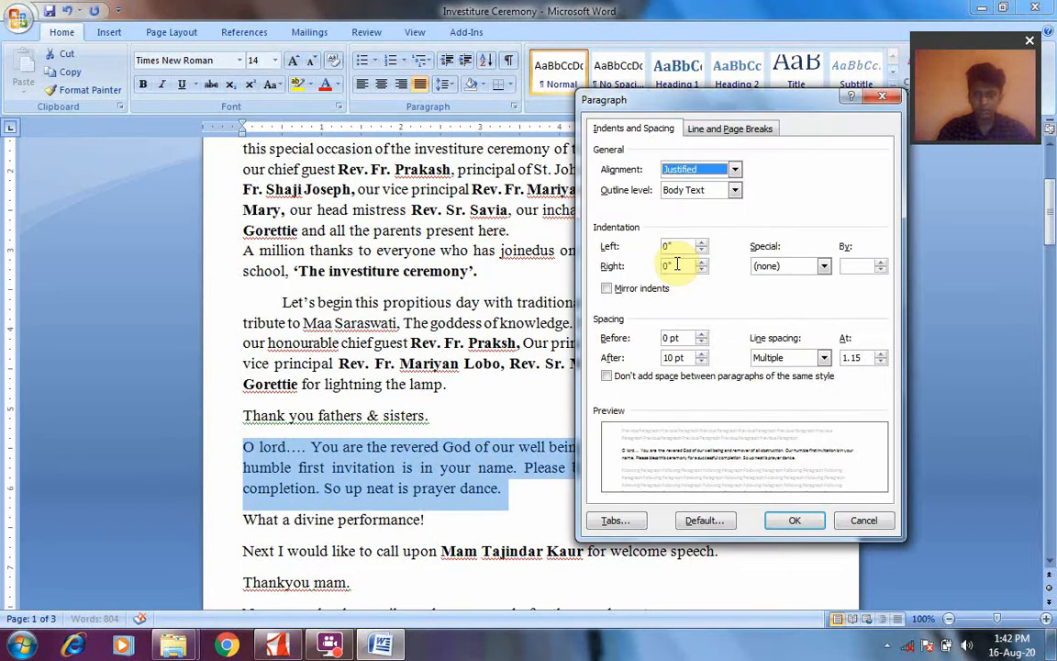
pyautogui.click(679, 265)
pyautogui.press('BackSpace')
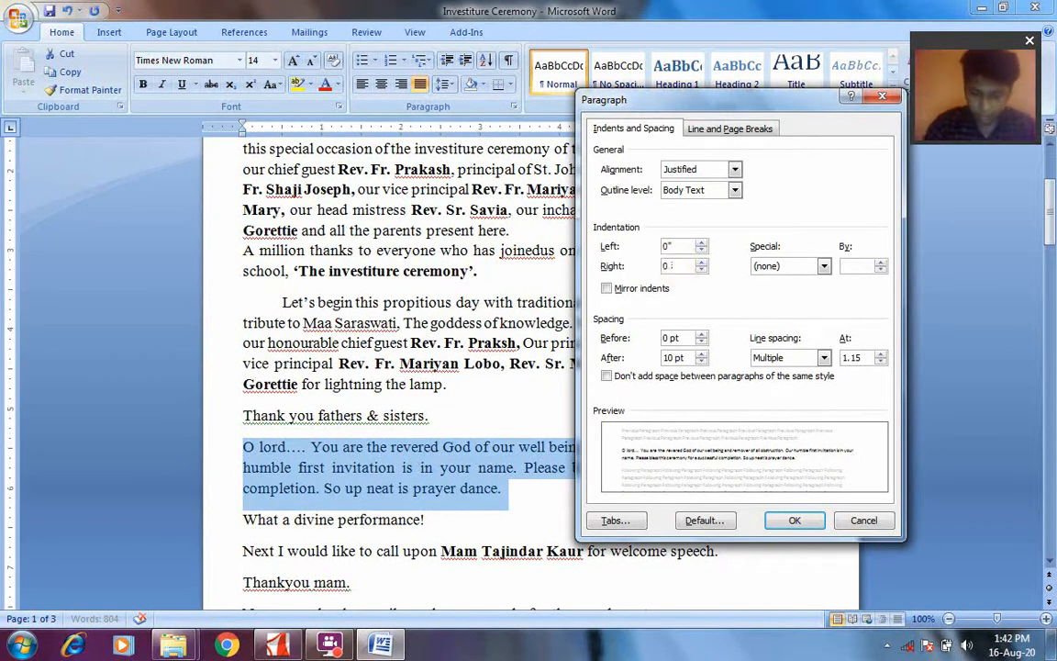
pyautogui.write('.5')
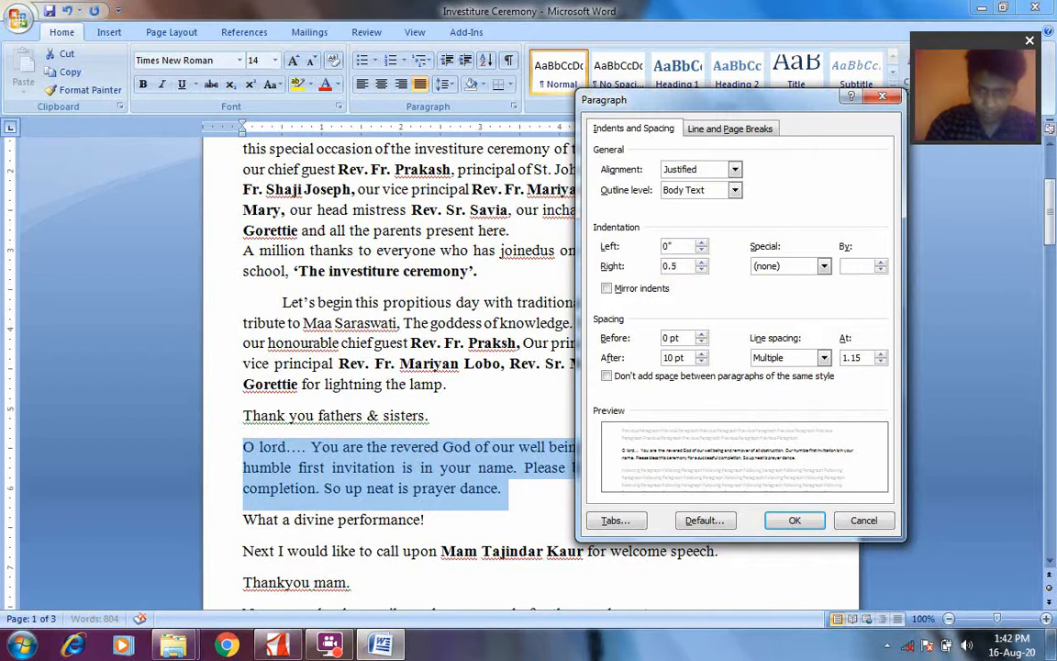
pyautogui.click(825, 266)
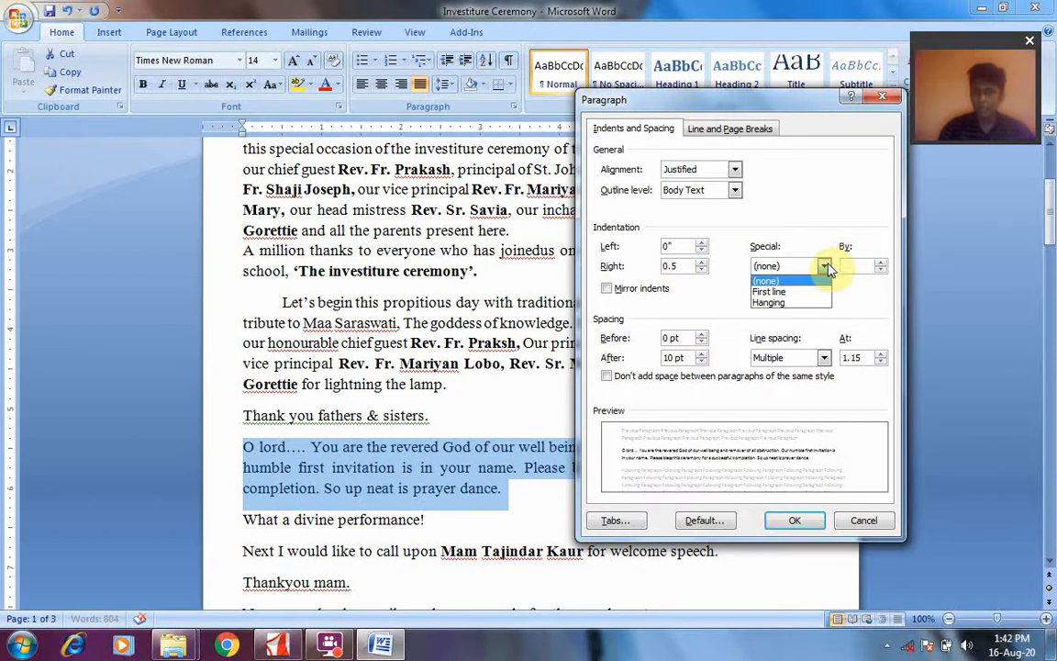
pyautogui.click(797, 303)
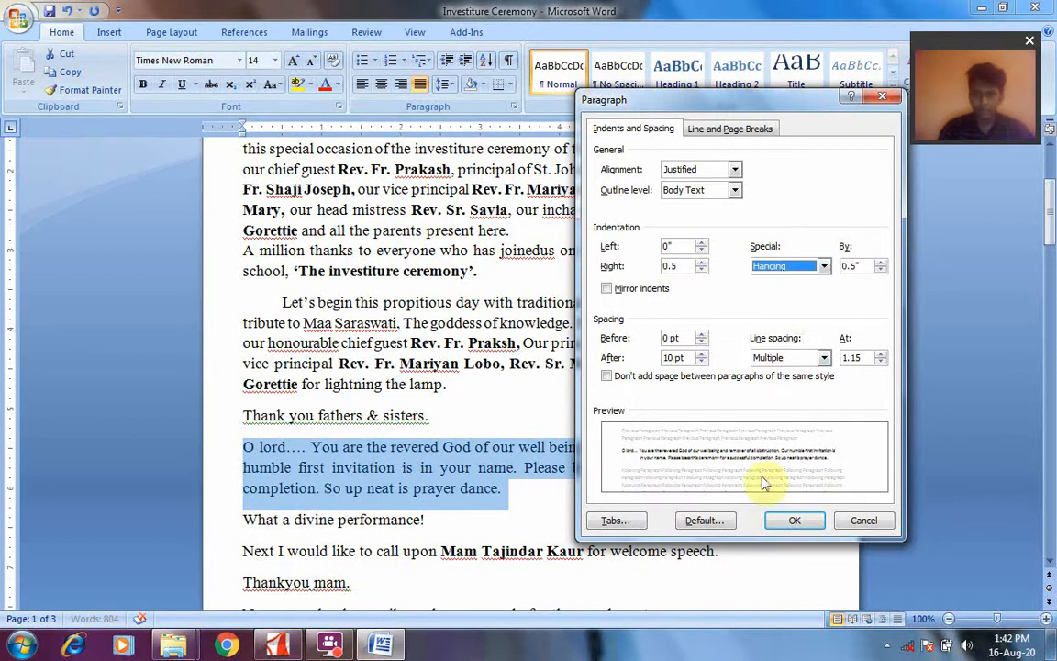
pyautogui.click(795, 521)
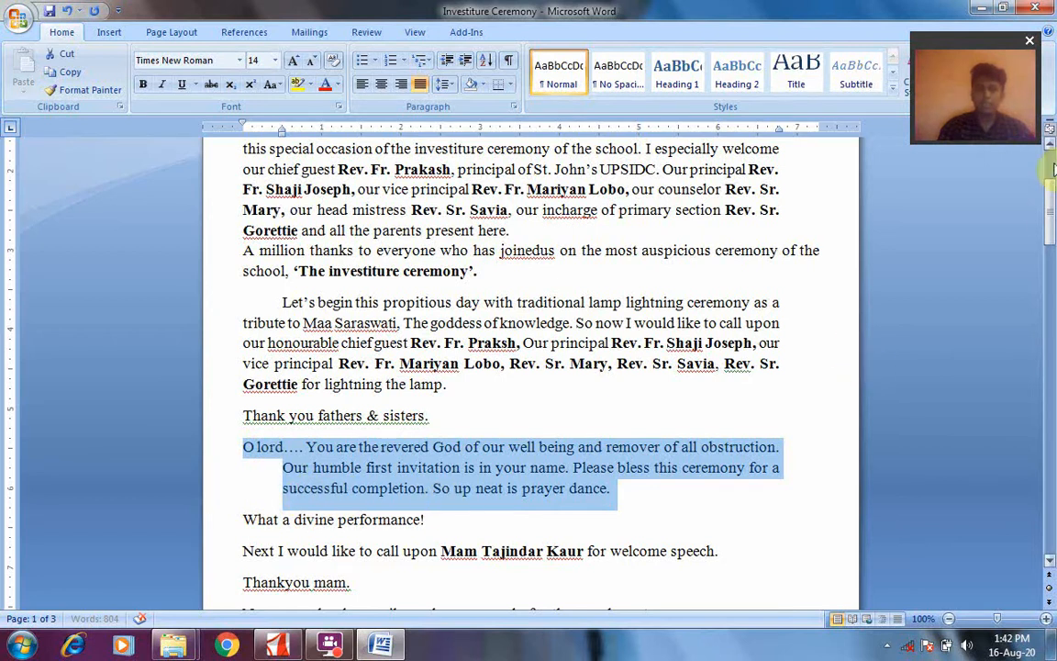
# Review the indented paragraphs on page 1, from the title down to the "O lord…." paragraph
pyautogui.moveTo(1051, 200); pyautogui.dragTo(876, 212)
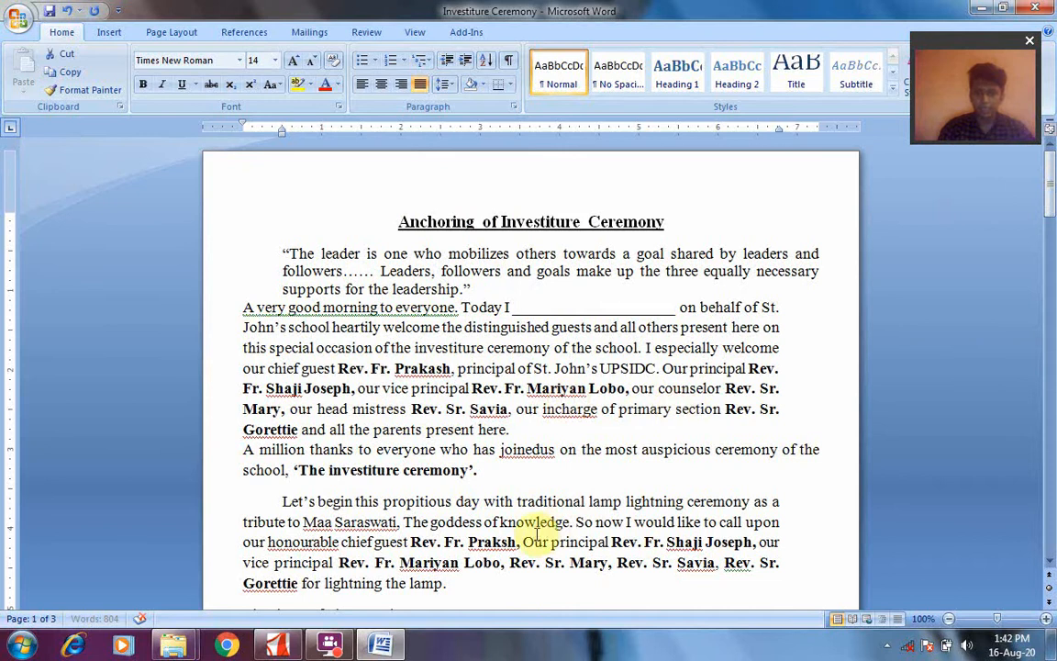
pyautogui.moveTo(1051, 188); pyautogui.dragTo(1052, 244)
pyautogui.doubleClick(578, 217)
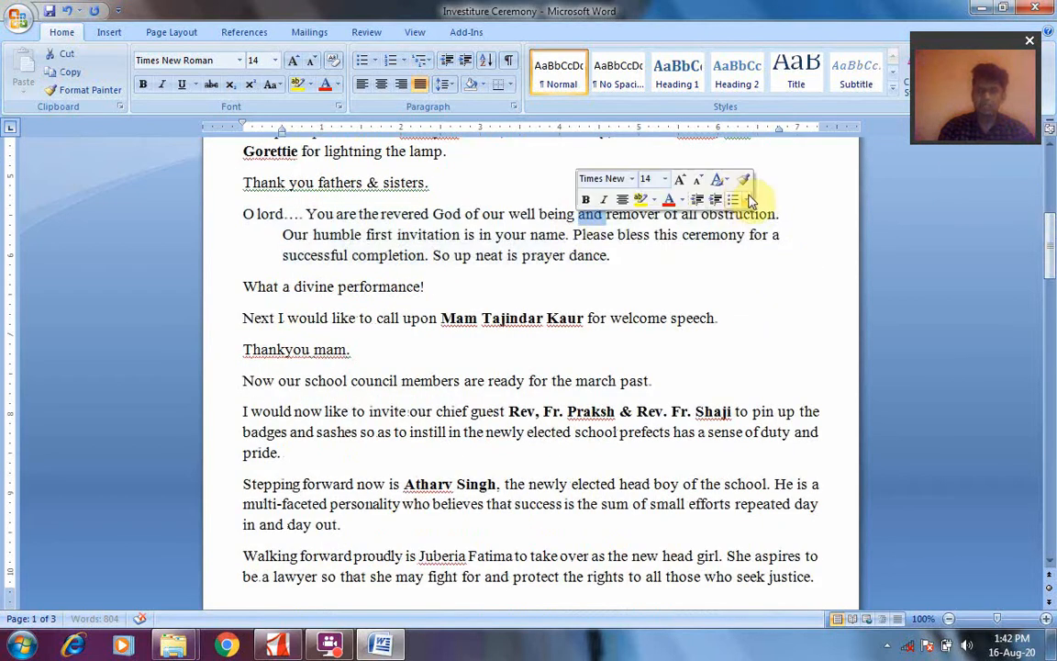
pyautogui.click(325, 647)
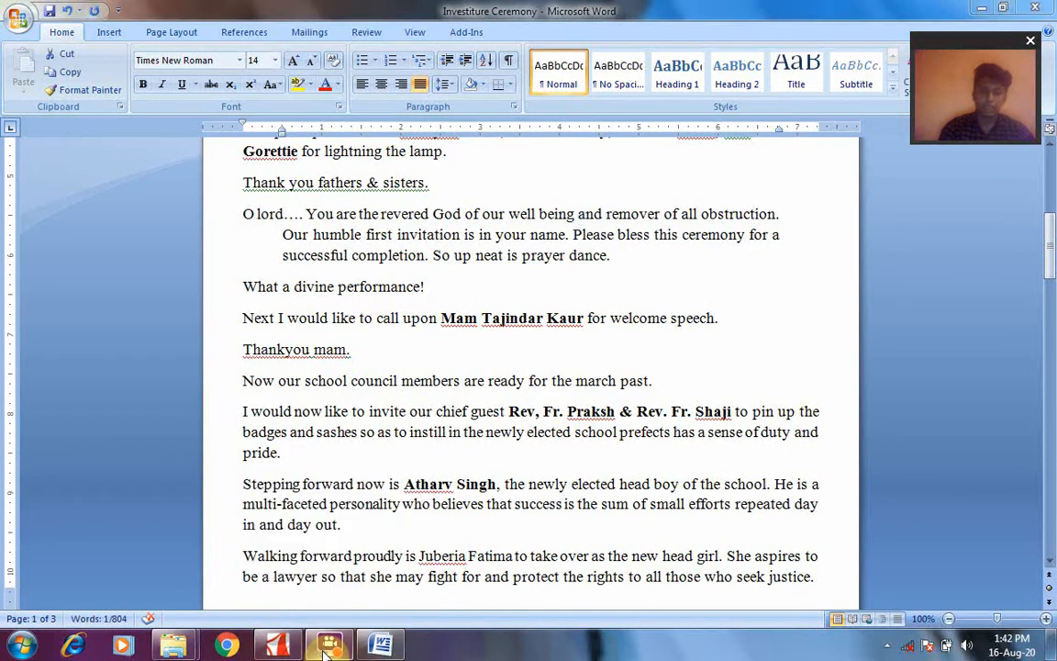
# Switch to class 5 ch. 3.pdf in Adobe Reader and read the class activity and Page margin section on page 4
pyautogui.click(263, 647)
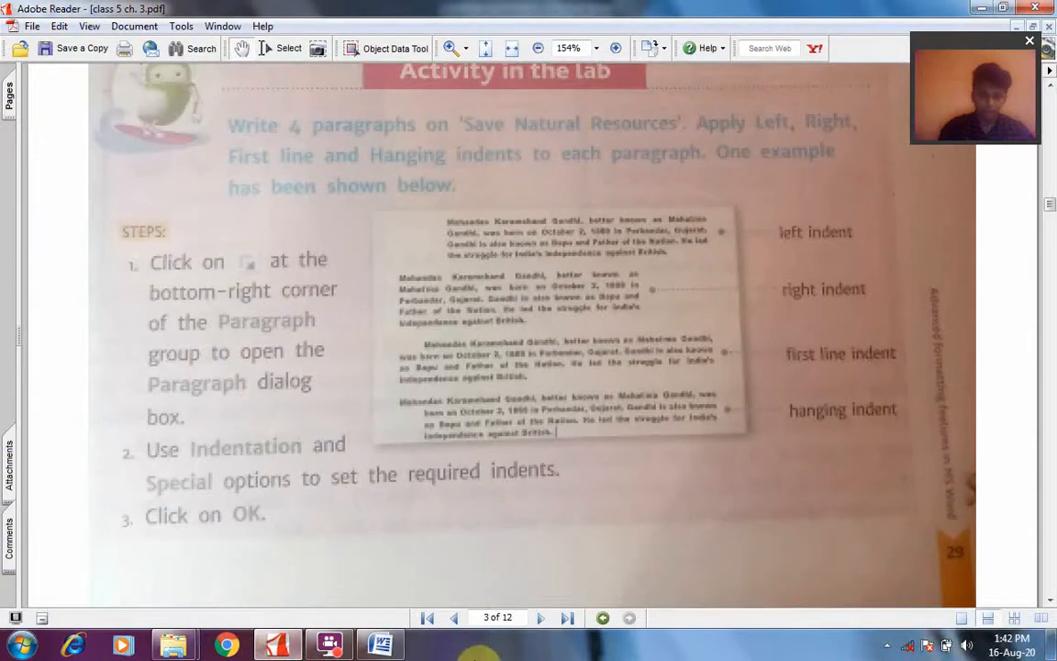
pyautogui.click(540, 620)
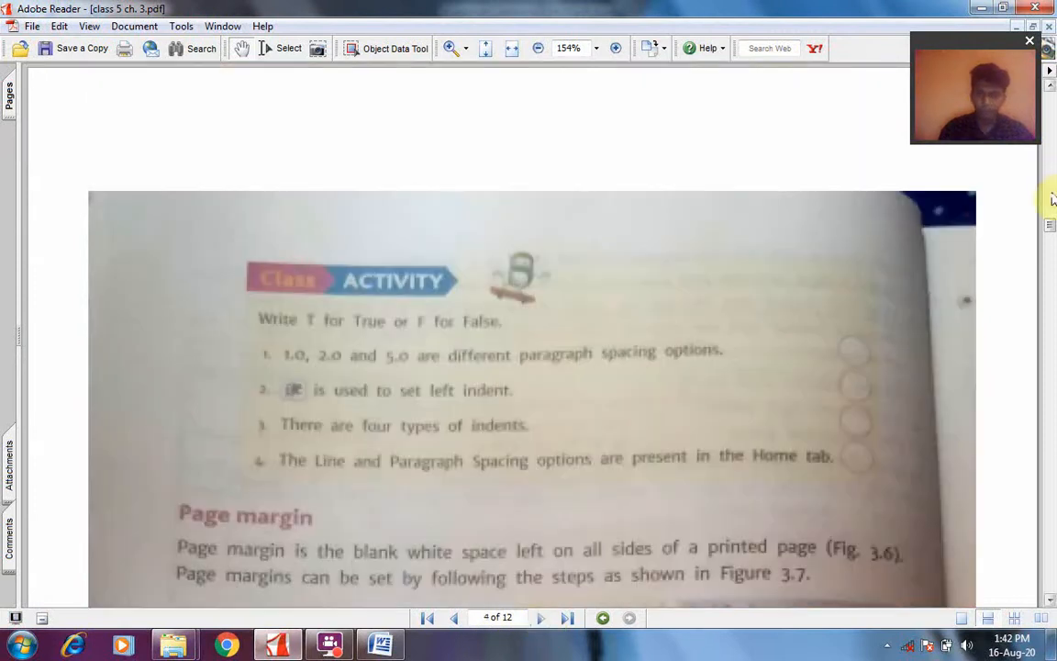
pyautogui.click(1052, 224)
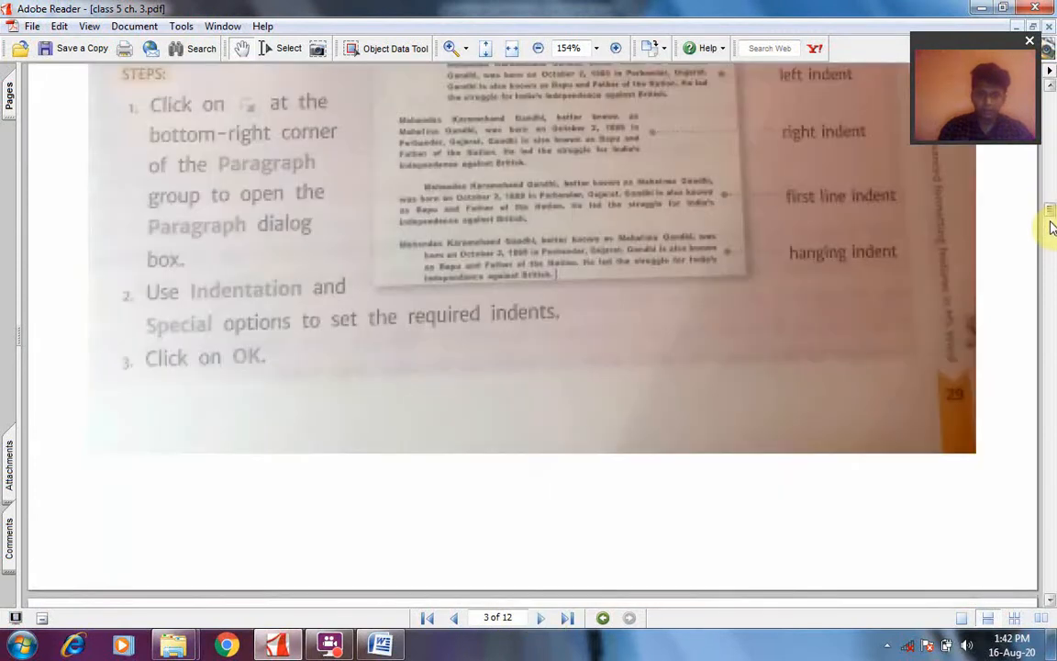
pyautogui.moveTo(1052, 216); pyautogui.dragTo(1052, 236)
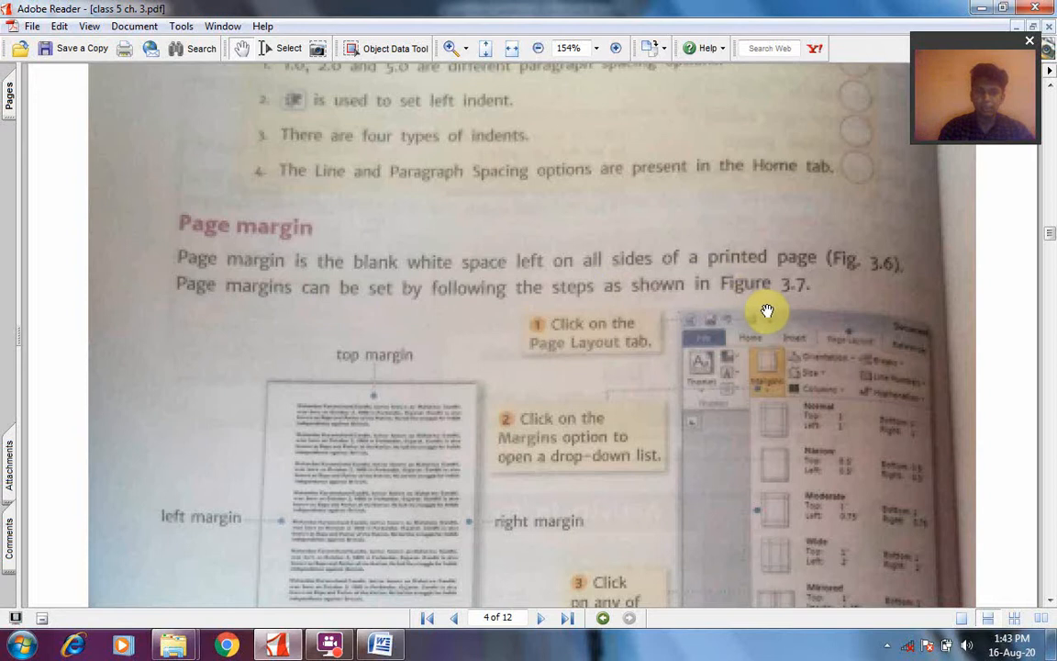
# Switch back to the Investiture Ceremony document in Word and undo the recent indent and paragraph spacing changes
pyautogui.click(378, 649)
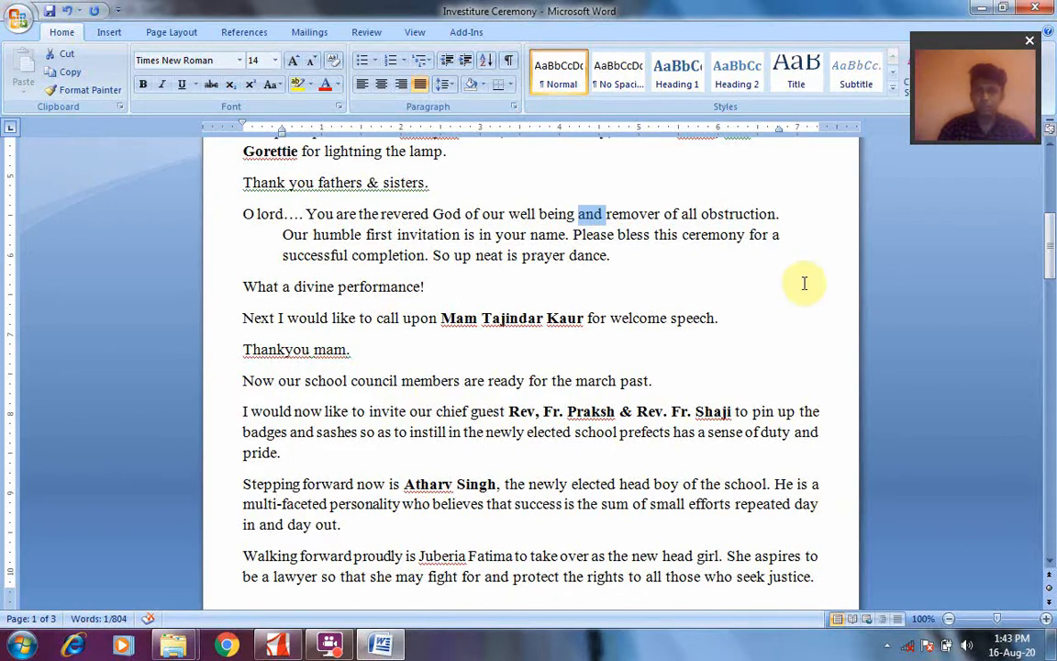
pyautogui.moveTo(1051, 256); pyautogui.dragTo(1051, 181)
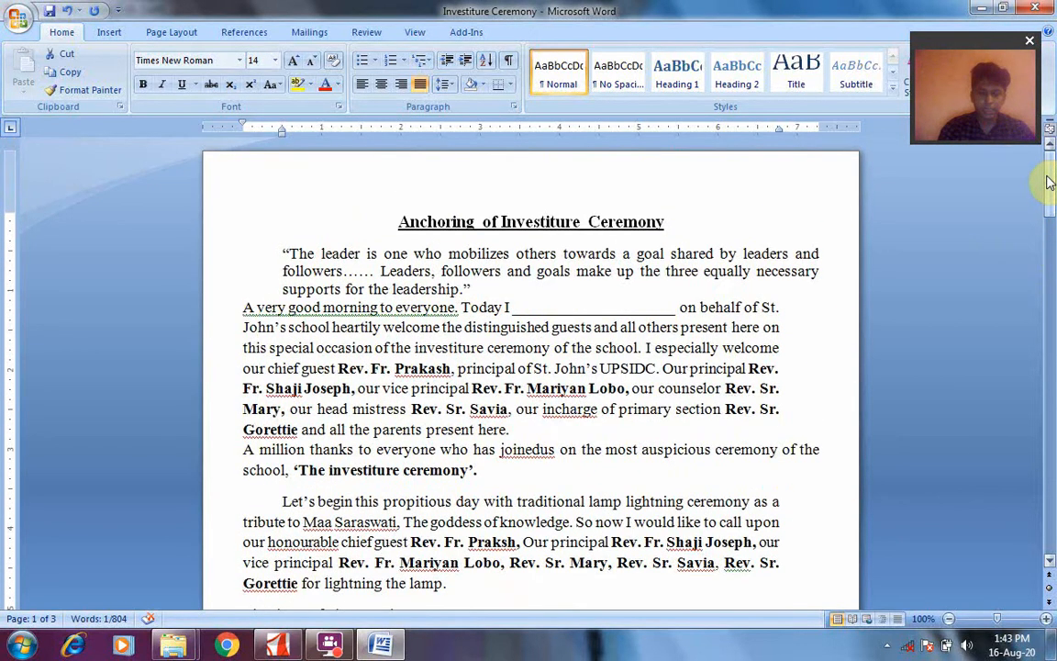
pyautogui.hotkey('ctrl', 'a')
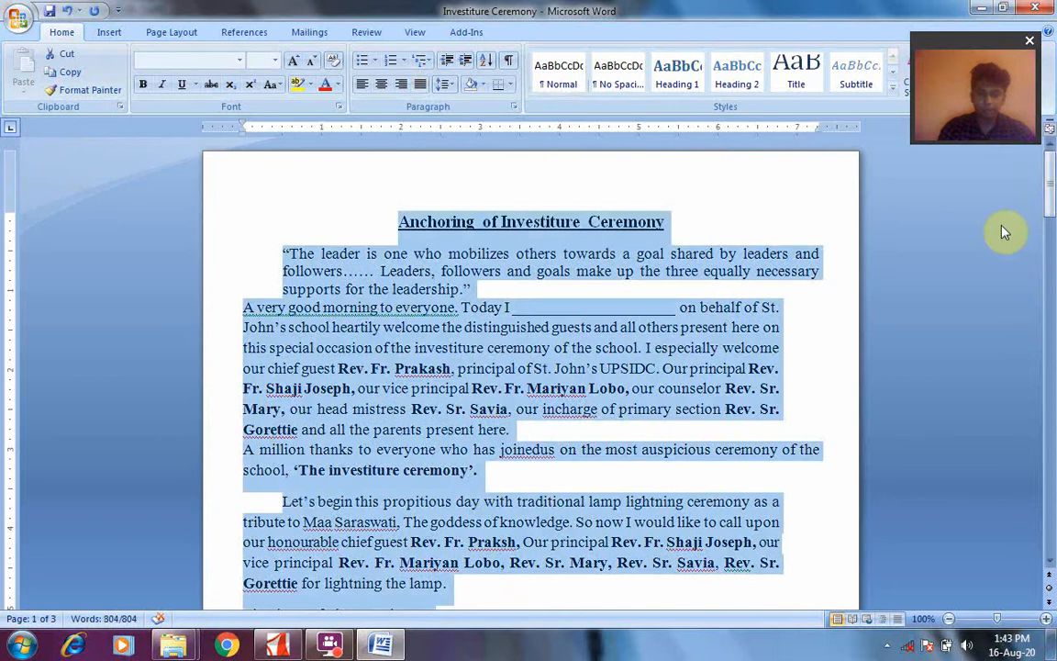
pyautogui.hotkey('ctrl', 'z')
pyautogui.hotkey('ctrl', 'z')
pyautogui.hotkey('ctrl', 'z')
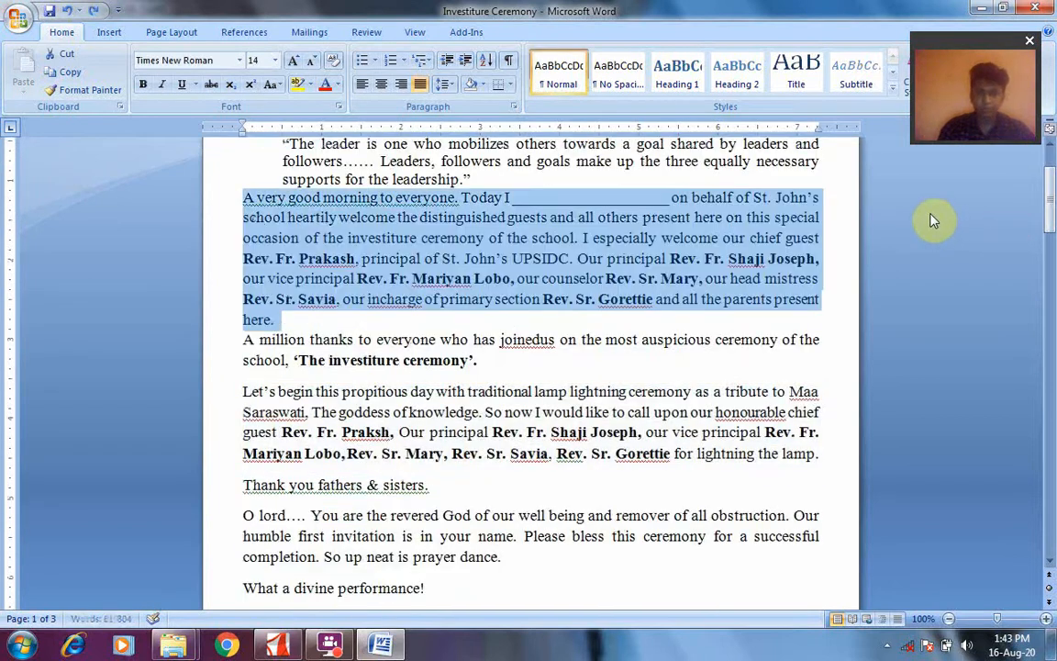
pyautogui.hotkey('ctrl', 'z')
pyautogui.hotkey('ctrl', 'z')
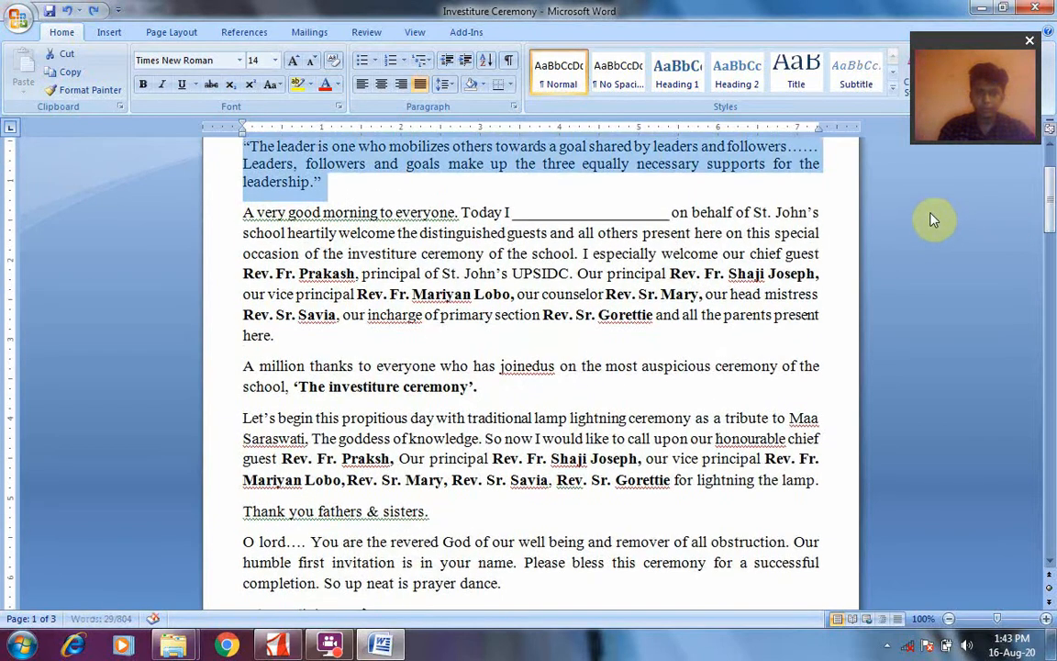
# Apply the Last Custom Setting margins, 0.5" on all four sides, to the Investiture Ceremony document
pyautogui.moveTo(1051, 188); pyautogui.dragTo(1052, 170)
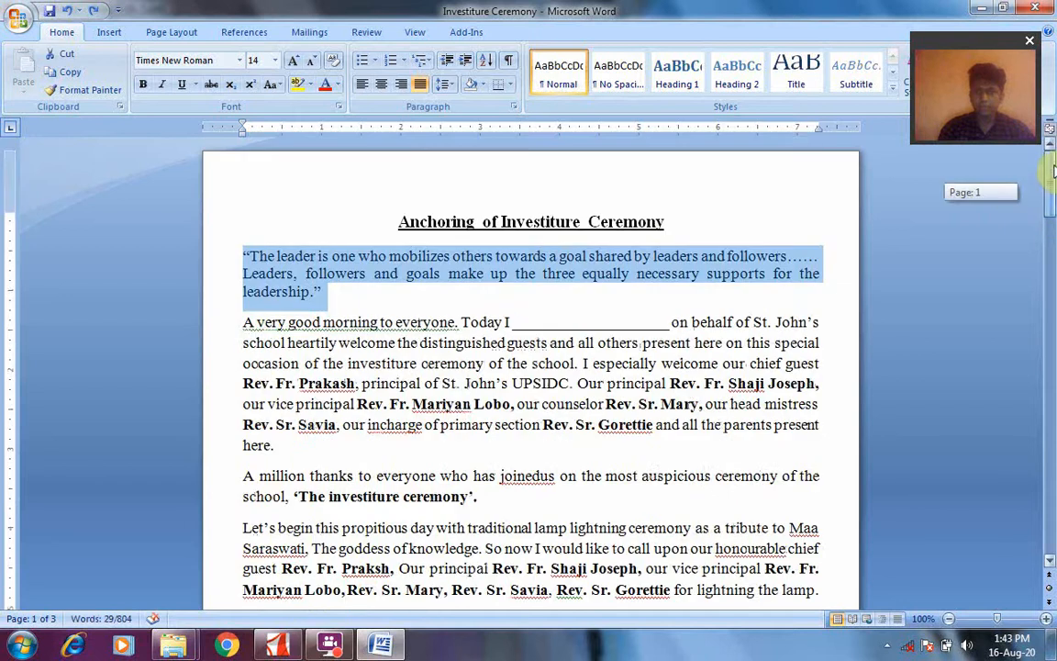
pyautogui.click(162, 35)
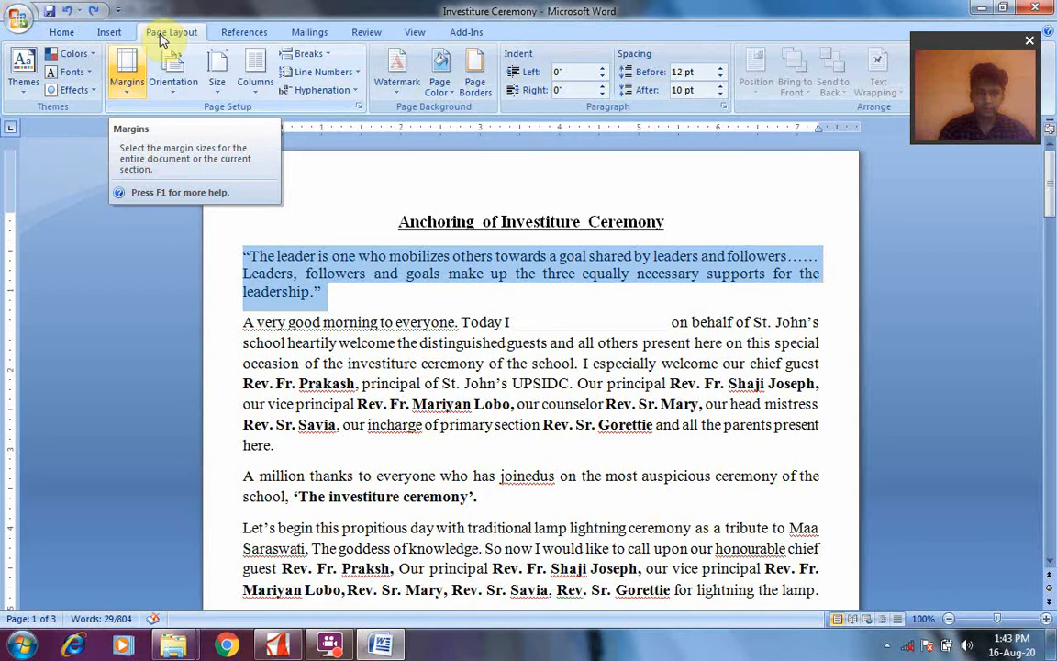
pyautogui.click(127, 87)
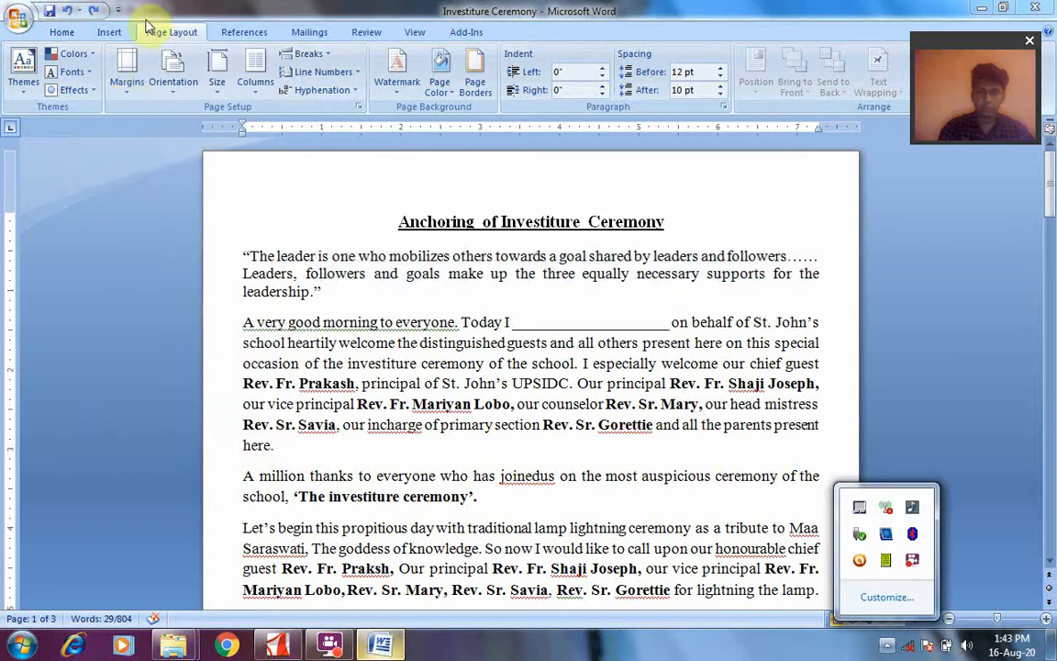
pyautogui.click(125, 94)
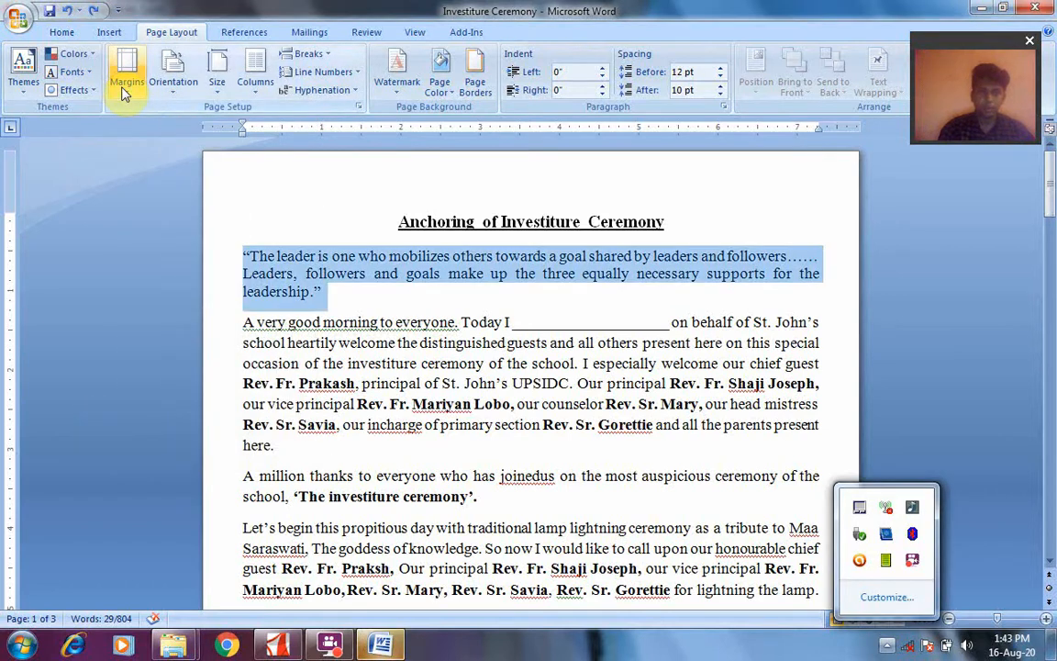
pyautogui.click(125, 89)
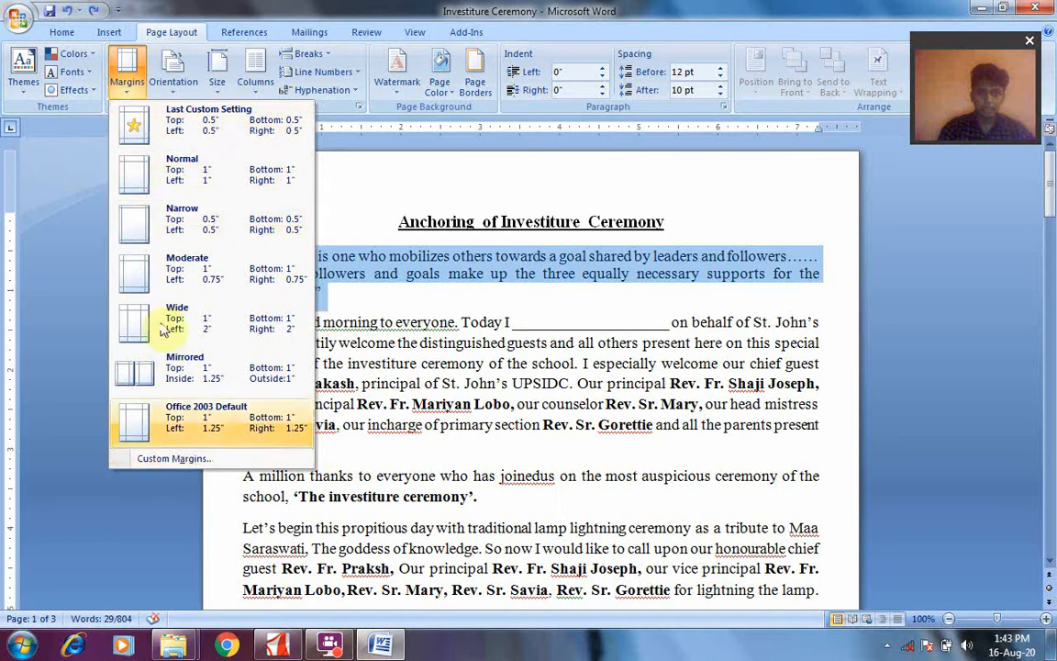
pyautogui.click(194, 138)
pyautogui.click(127, 63)
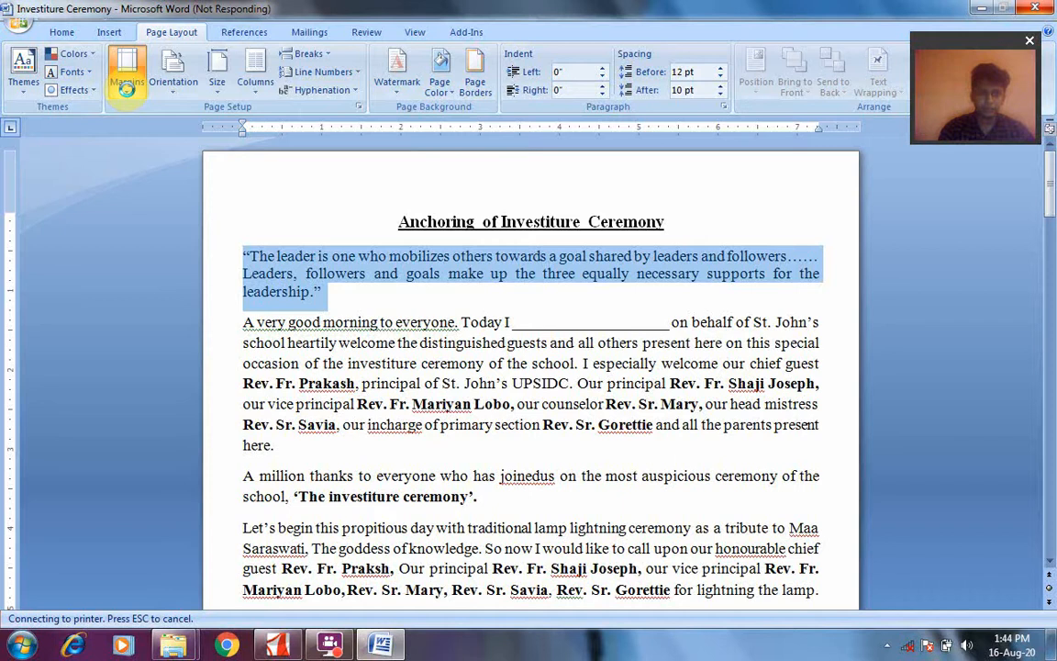
pyautogui.moveTo(328, 645)
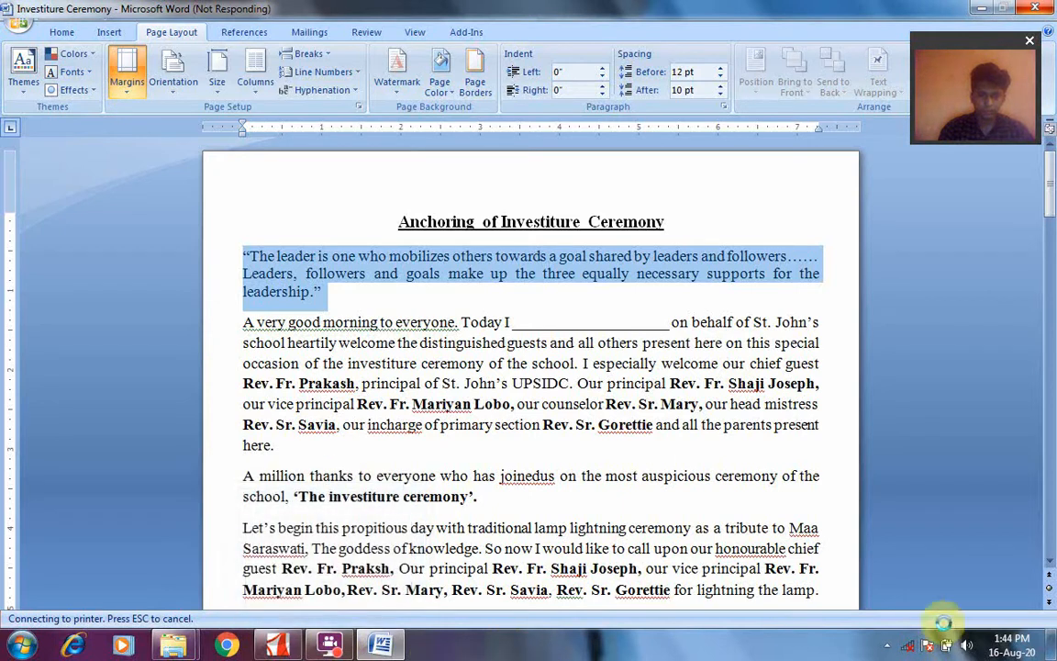
pyautogui.click(887, 648)
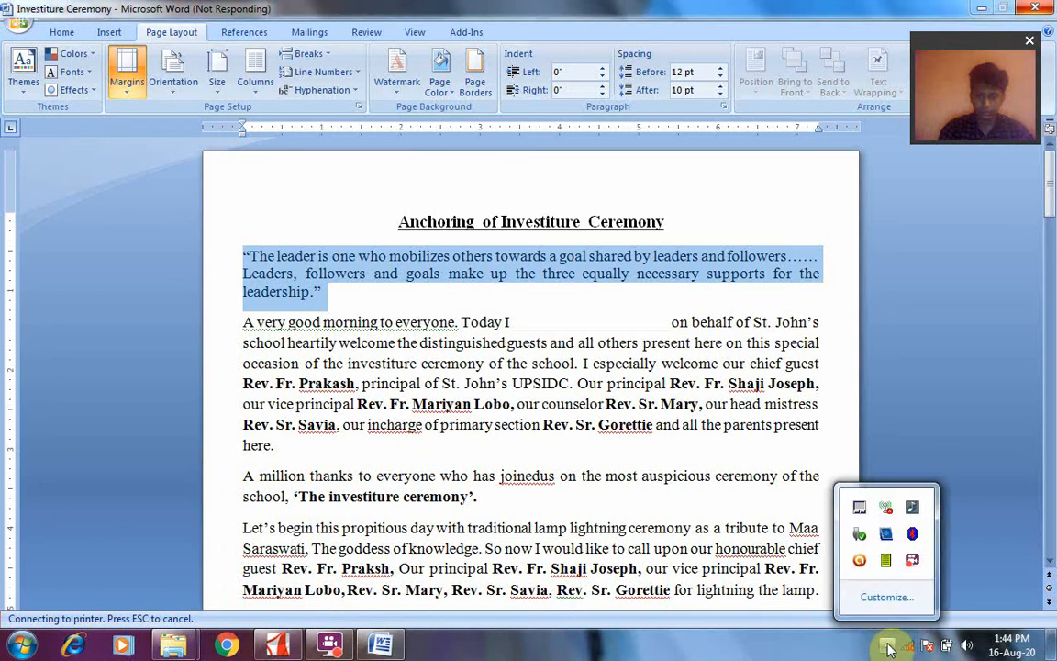
pyautogui.click(913, 561)
pyautogui.click(763, 250)
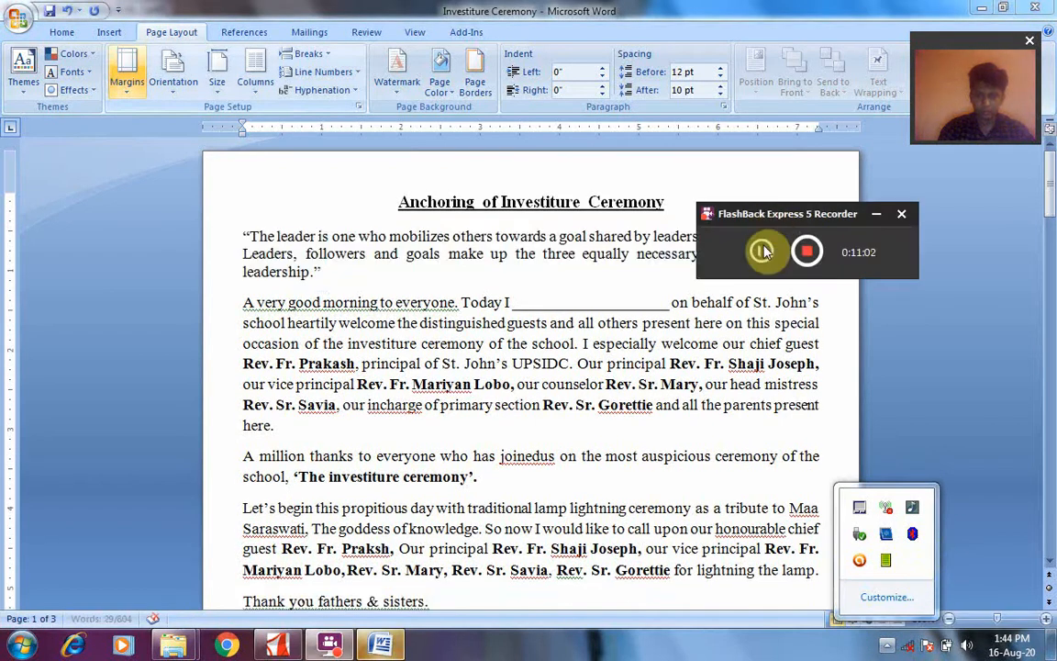
pyautogui.click(762, 251)
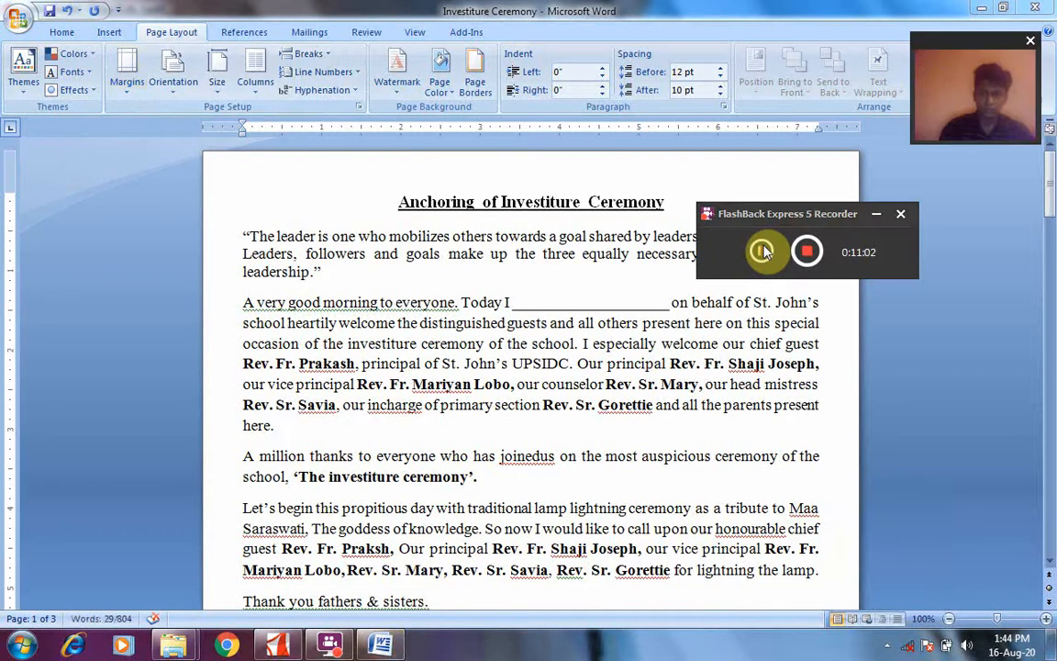
pyautogui.click(876, 214)
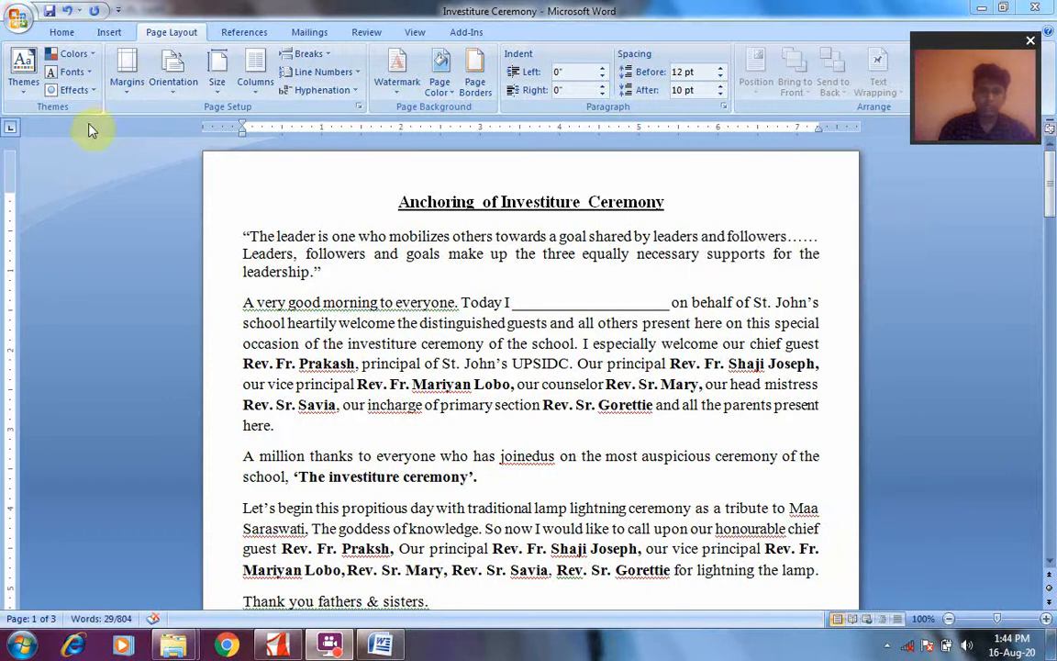
# Apply the Normal margins of 1" on all sides, followed by the Narrow margins of 0.5" on all sides
pyautogui.click(130, 92)
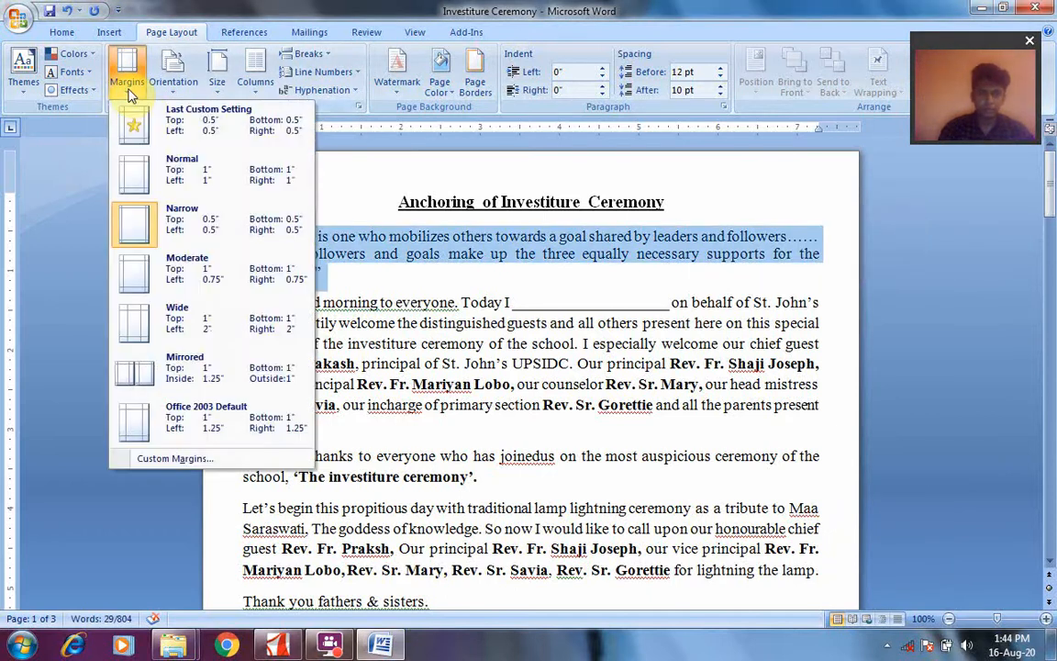
pyautogui.click(162, 188)
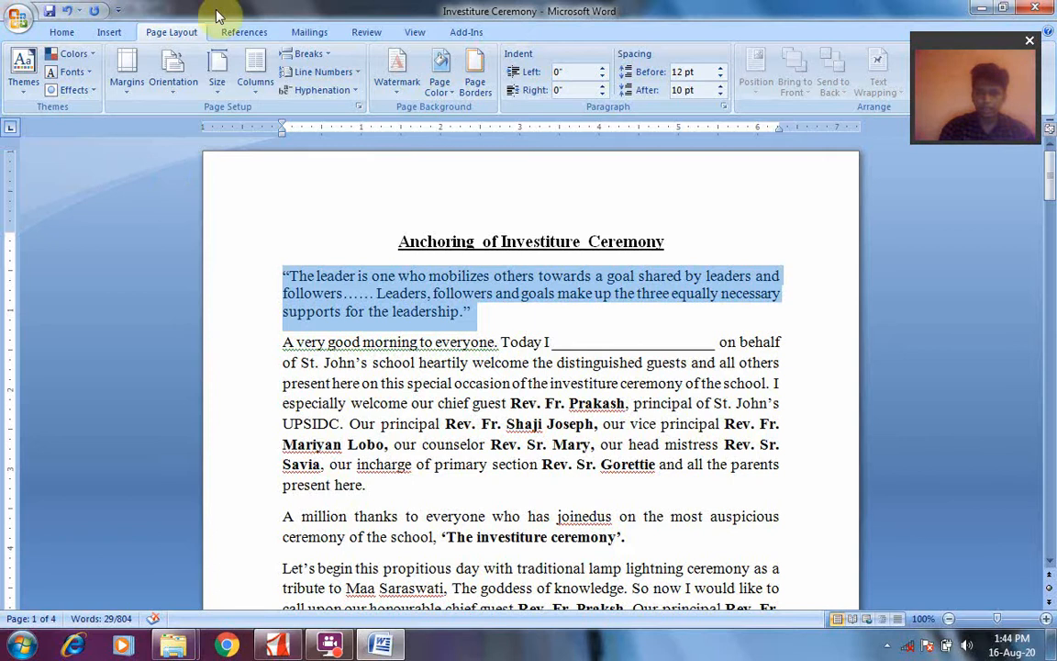
pyautogui.click(134, 85)
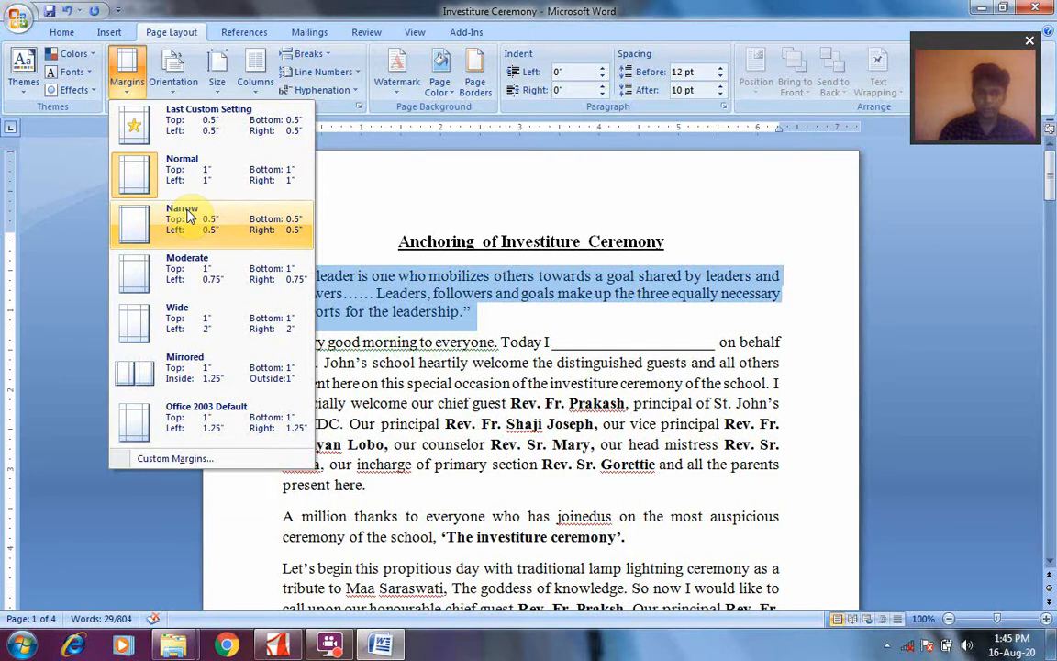
pyautogui.click(144, 225)
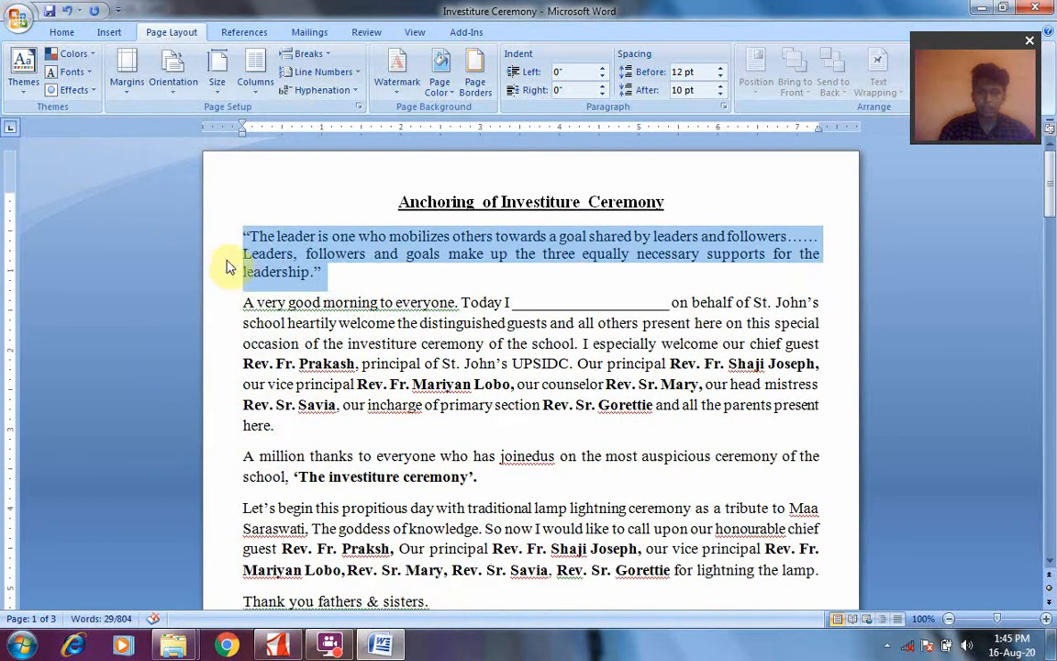
# Apply the Moderate margins with 0.75" left and right, followed by the Wide margins with 2" left and right
pyautogui.click(128, 82)
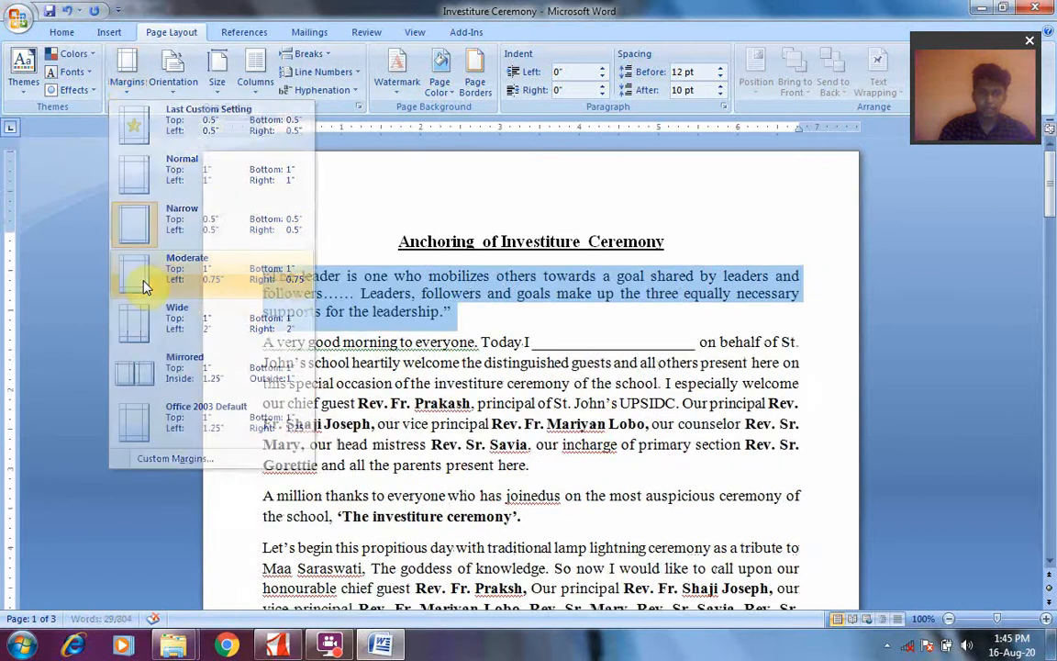
pyautogui.click(129, 260)
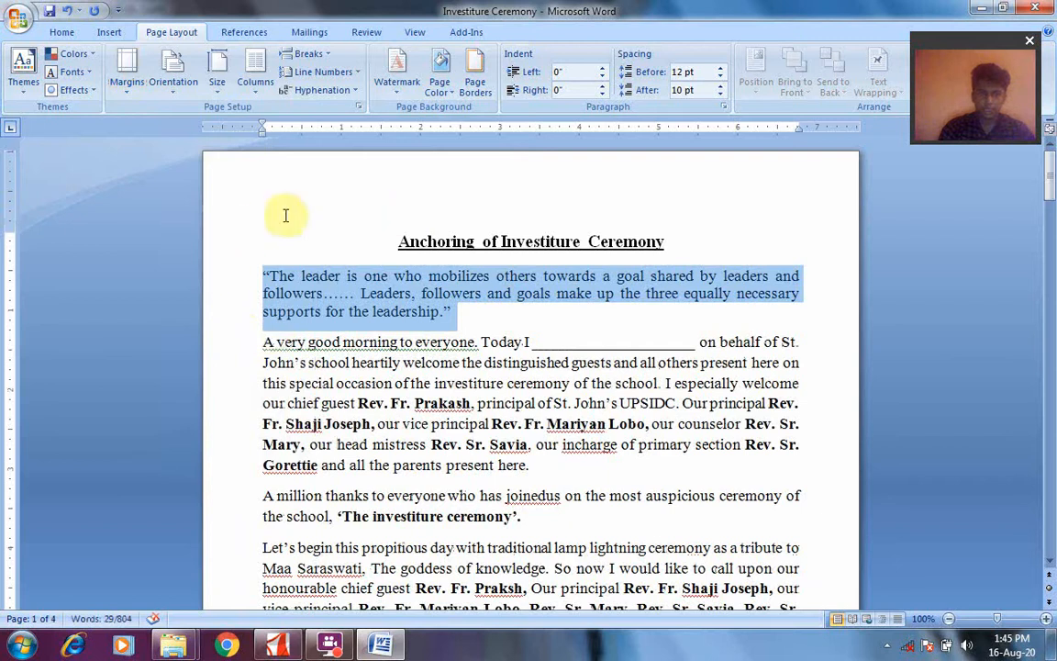
pyautogui.click(132, 92)
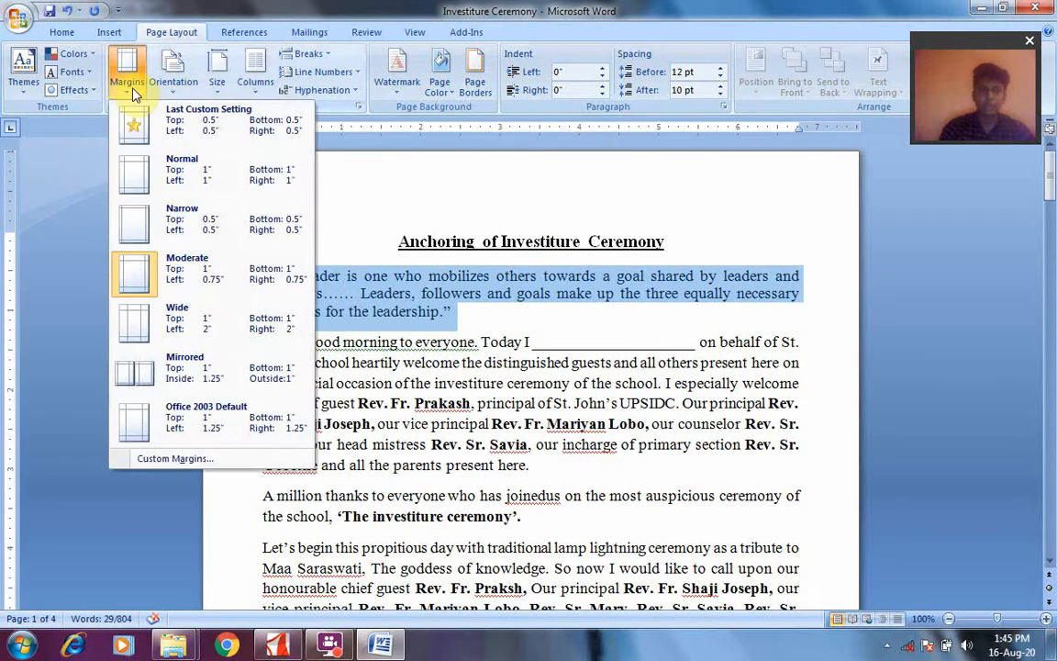
pyautogui.click(158, 326)
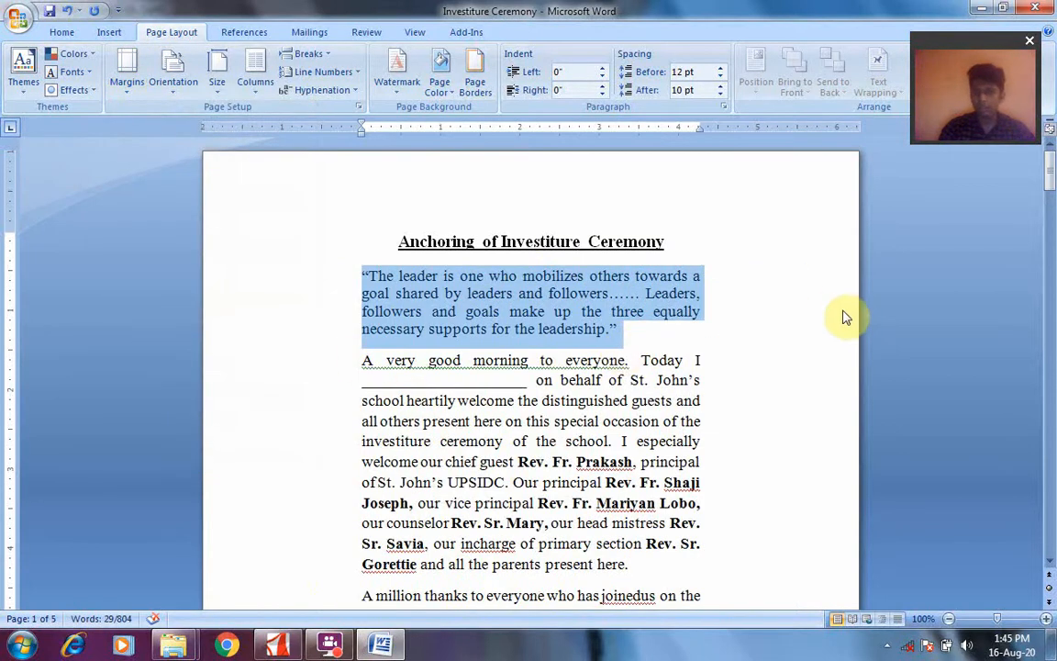
# Apply the Mirrored margins with 1.25" inside and 1" outside, followed by the Office 2003 Default margins with 1.25" left and right
pyautogui.click(125, 90)
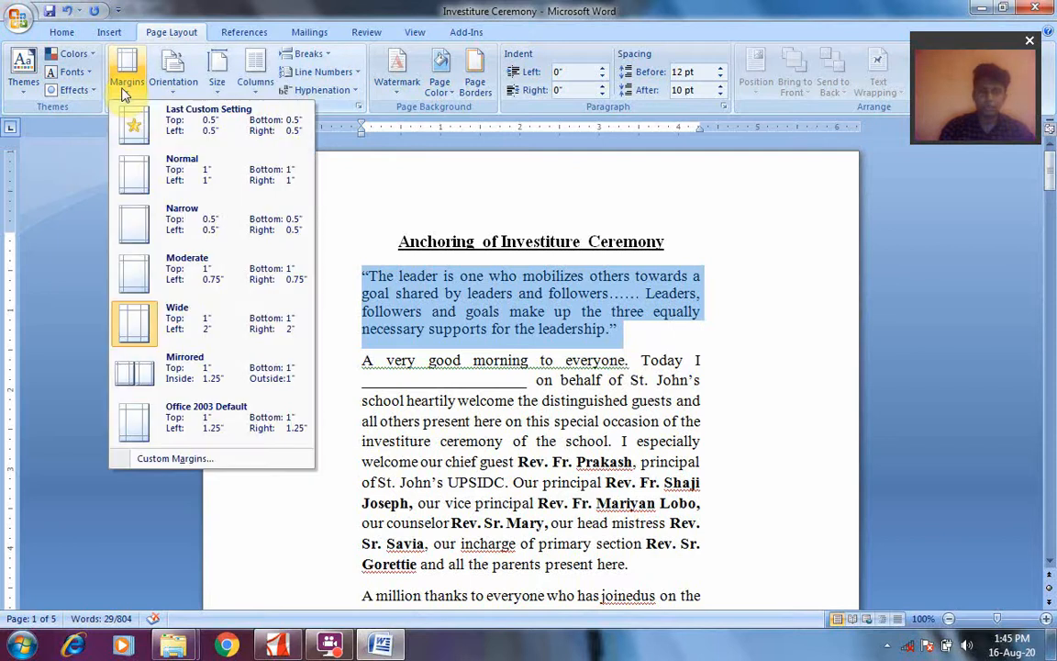
pyautogui.click(143, 379)
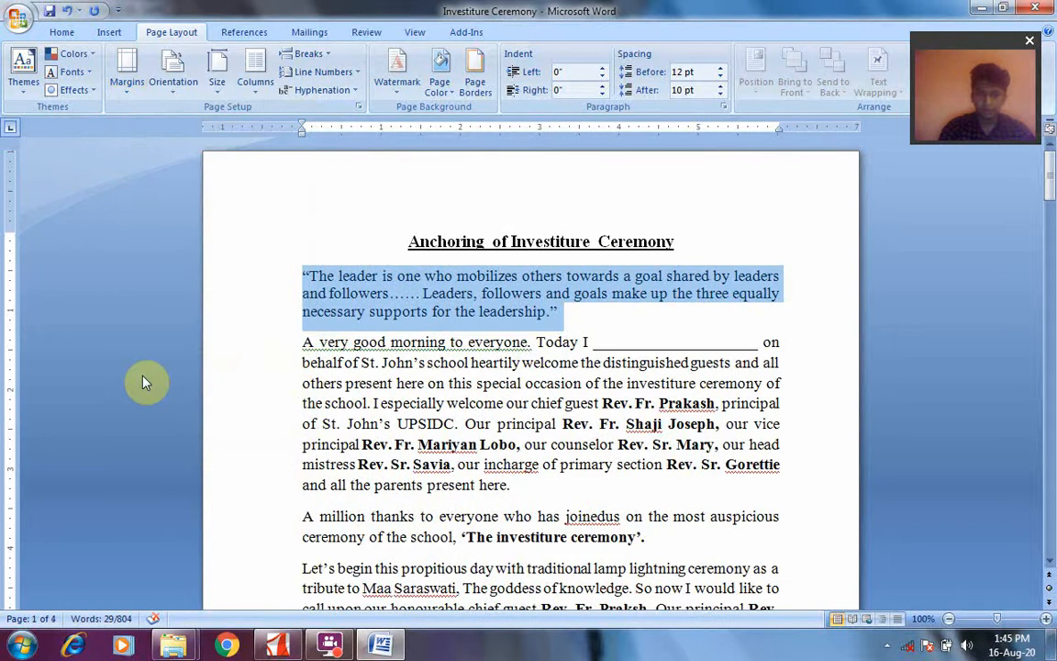
pyautogui.click(130, 78)
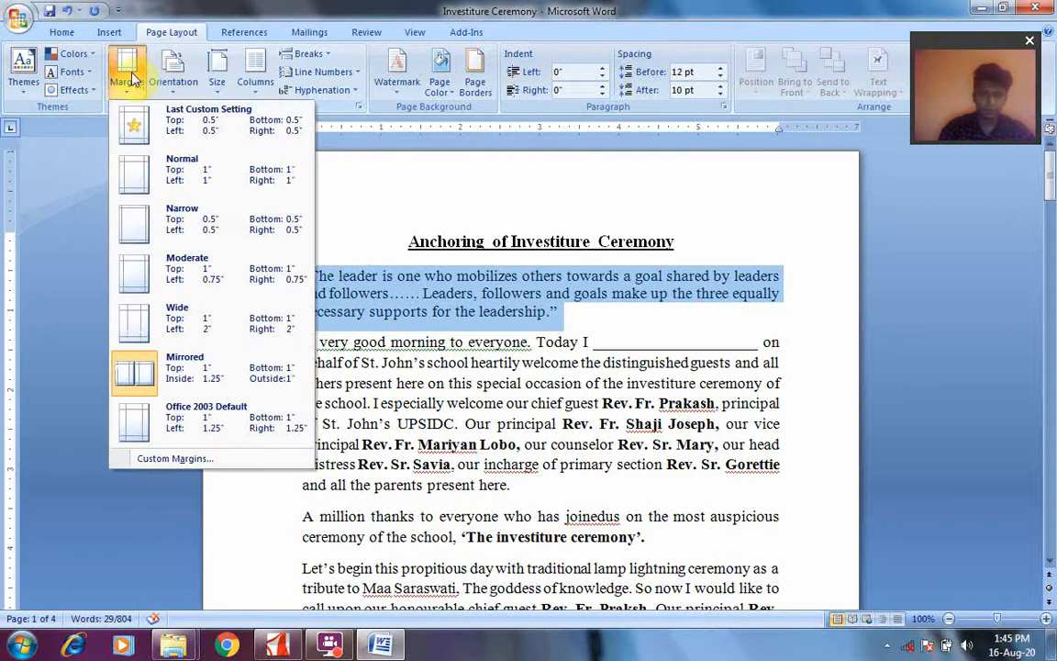
pyautogui.click(130, 78)
pyautogui.click(119, 66)
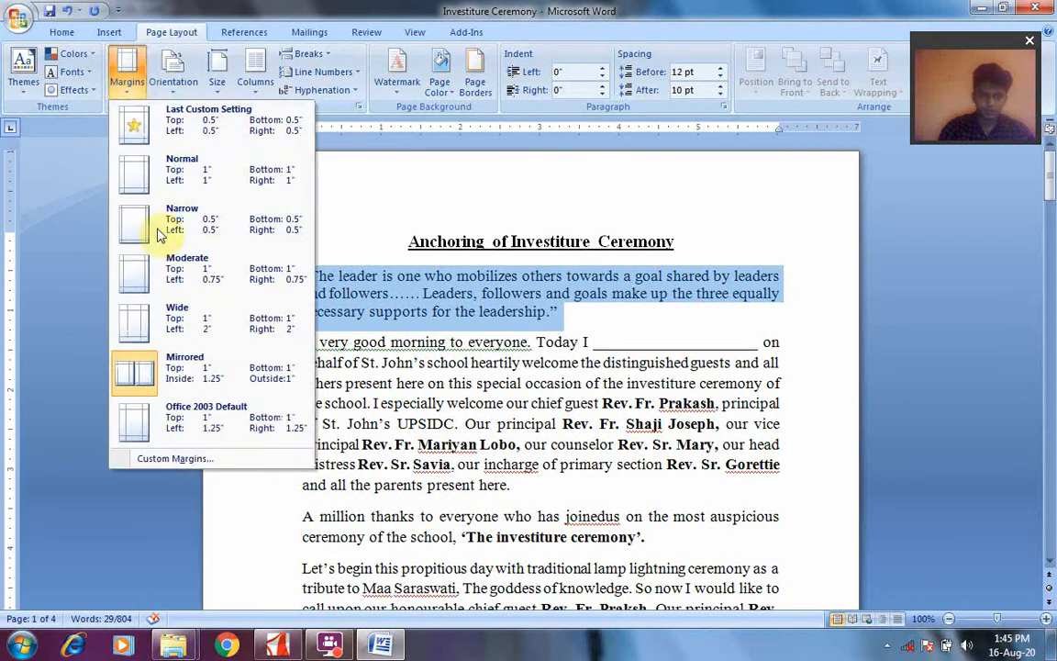
pyautogui.click(147, 422)
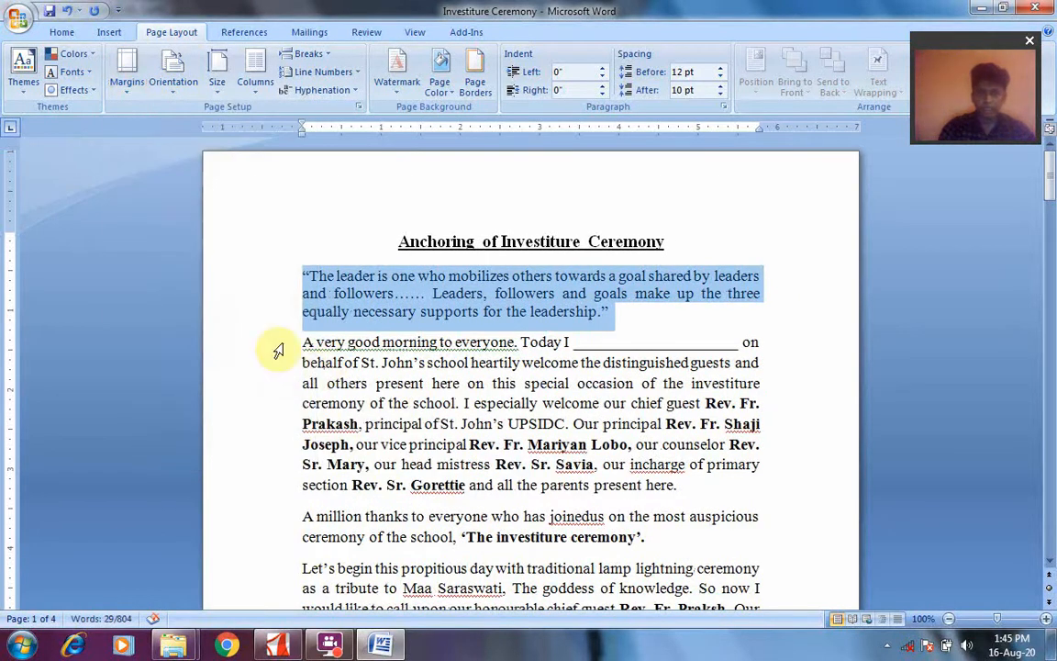
# Set the document's page margins to Narrow, 0.5" on all four sides
pyautogui.click(126, 68)
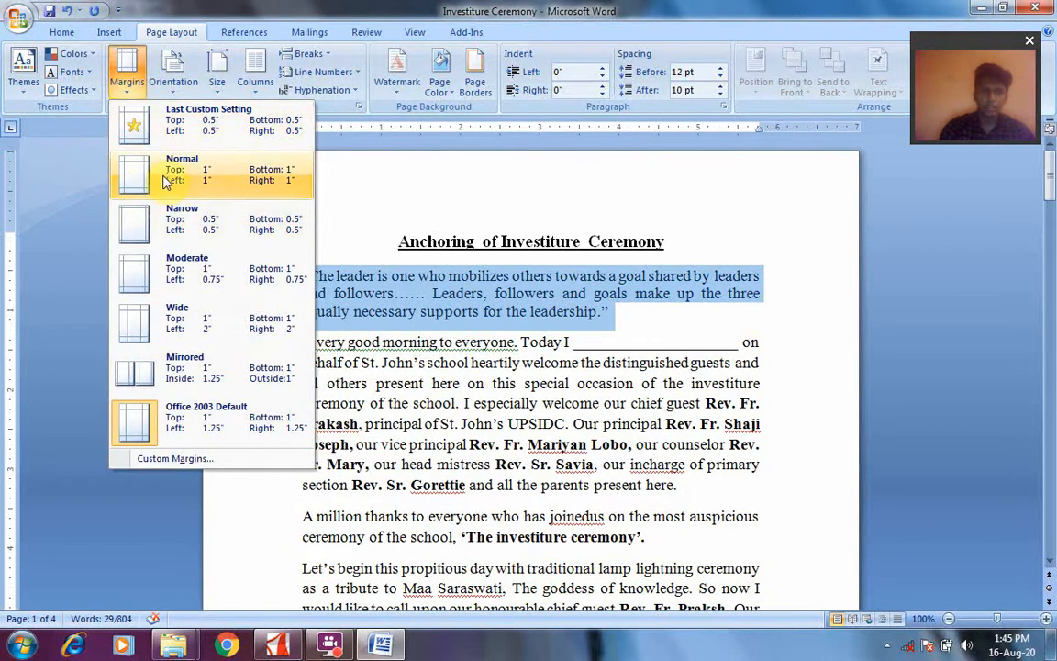
pyautogui.click(169, 230)
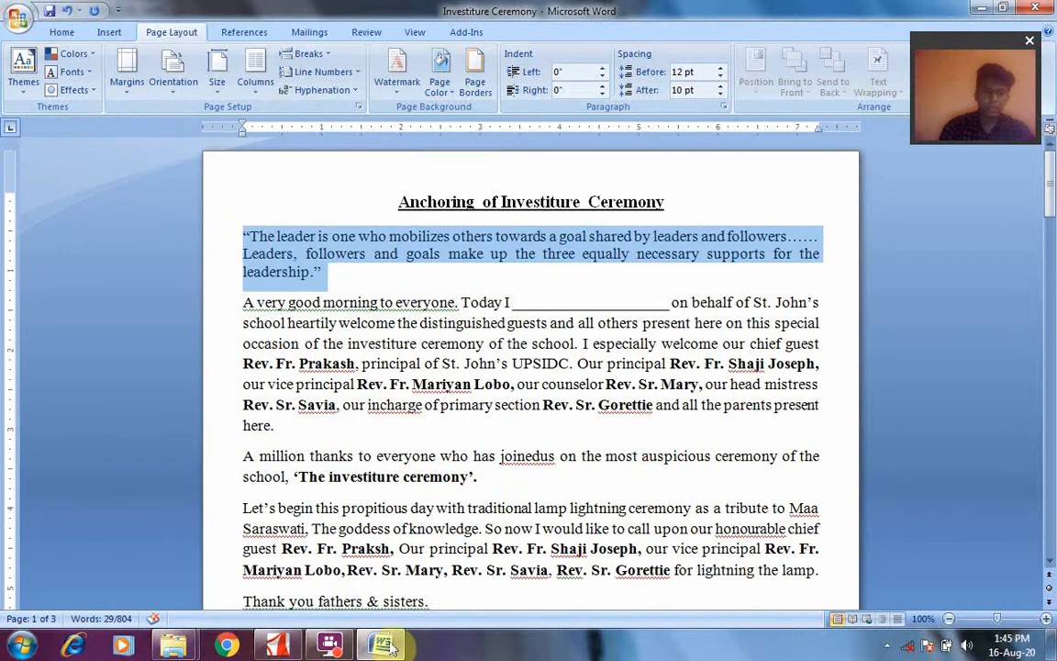
pyautogui.click(342, 648)
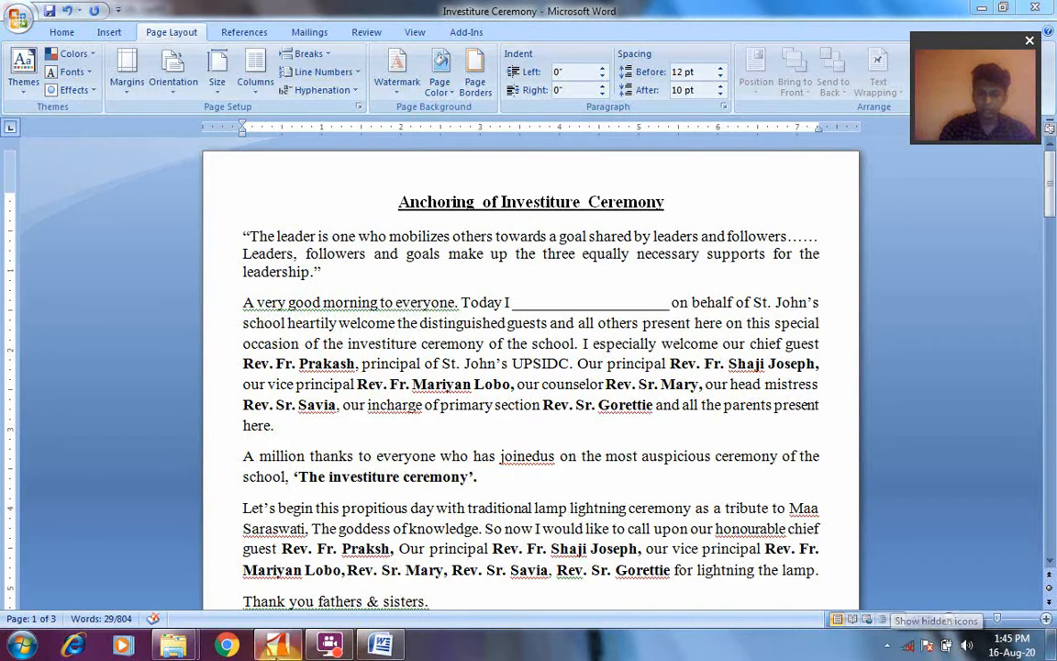
# Switch to class 5 ch. 3.pdf in Adobe Reader and read the orientation and Watermark sections on page 5
pyautogui.click(280, 644)
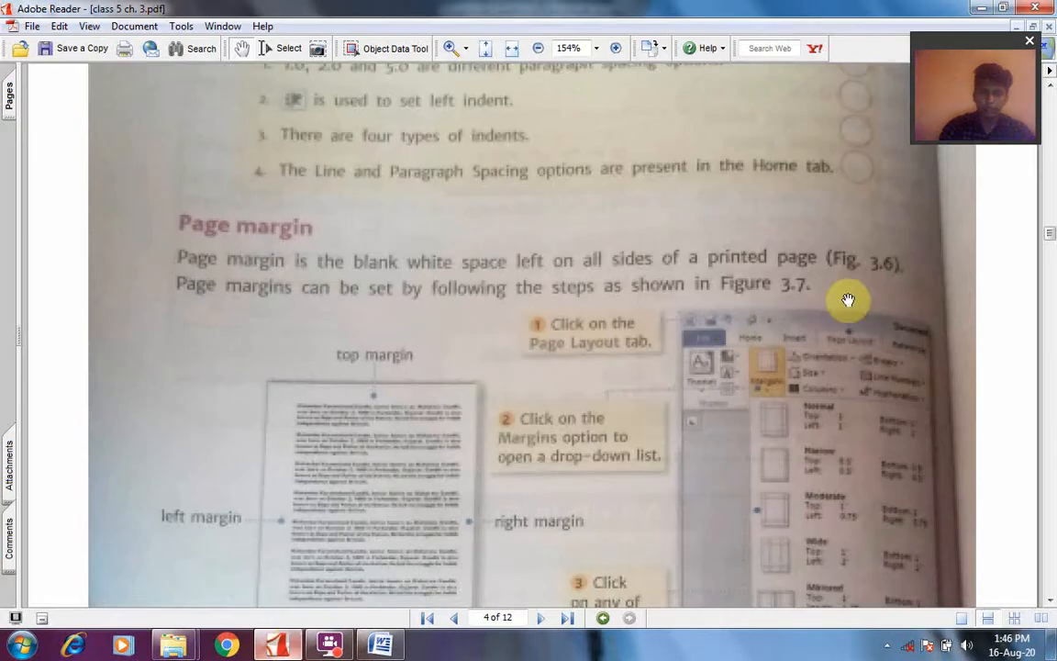
pyautogui.click(543, 618)
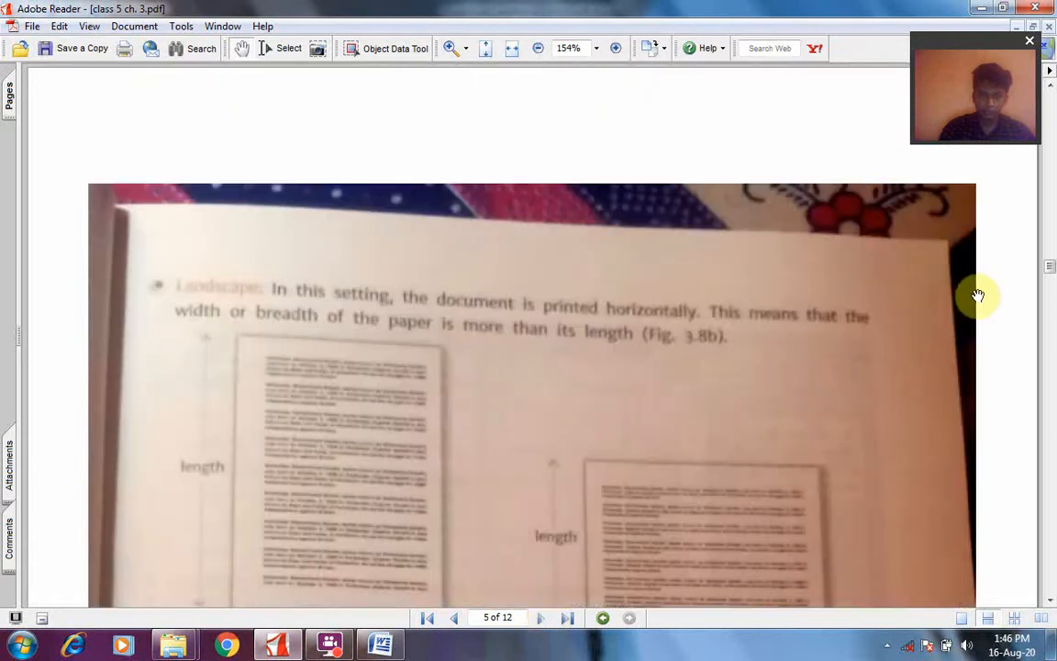
pyautogui.scroll(1, 1048, 269)
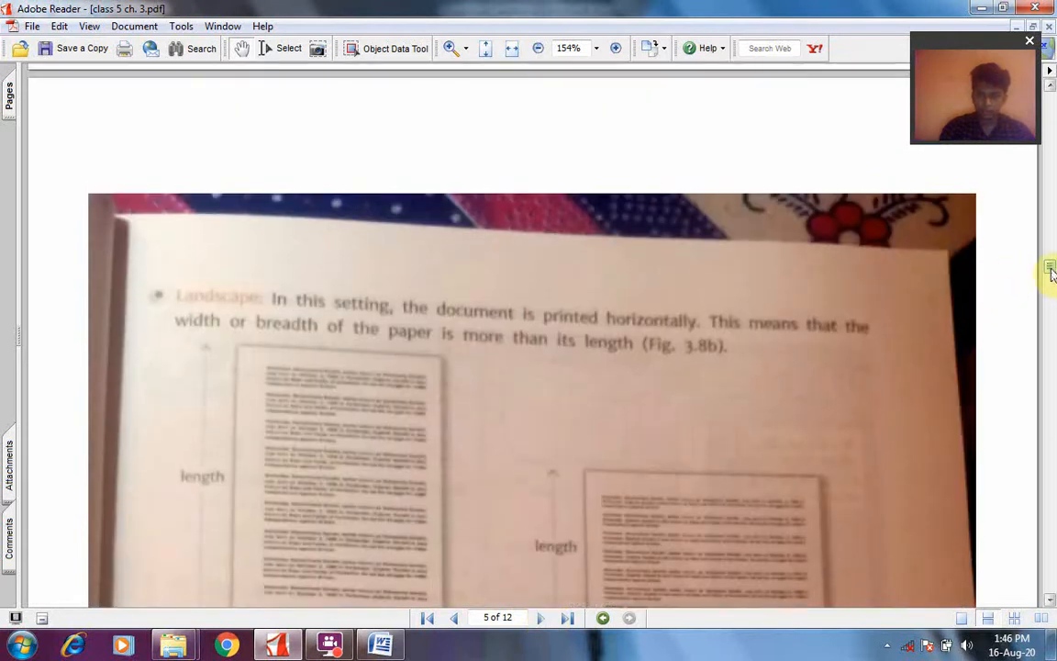
pyautogui.scroll(-10, 1050, 273)
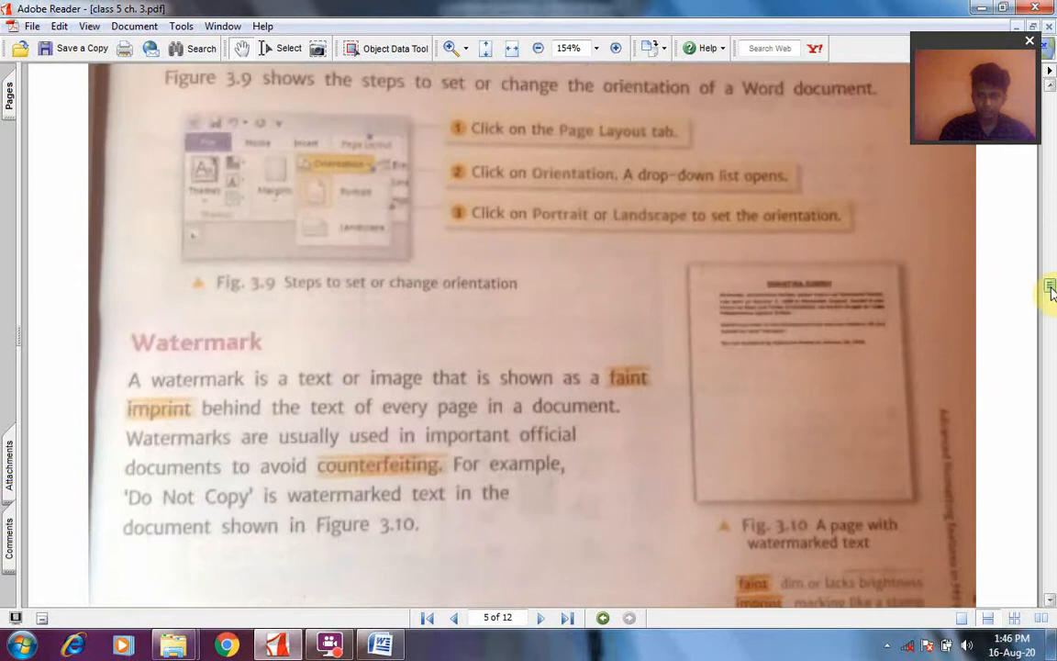
pyautogui.scroll(-3, 1050, 290)
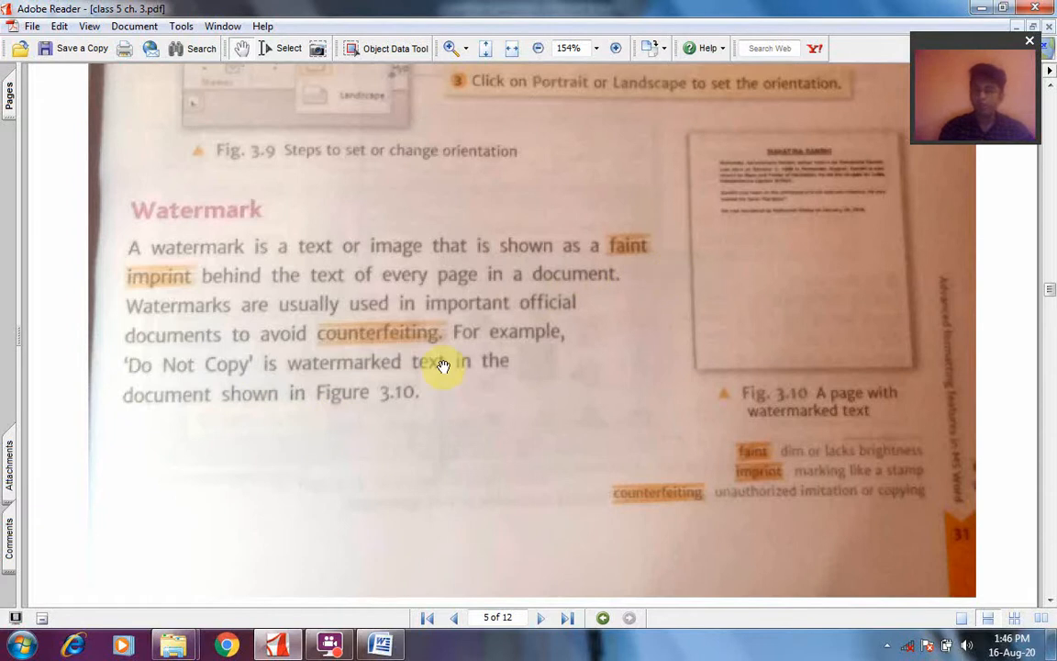
# Switch to the Investiture Ceremony document in Word and open the watermark gallery
pyautogui.click(380, 647)
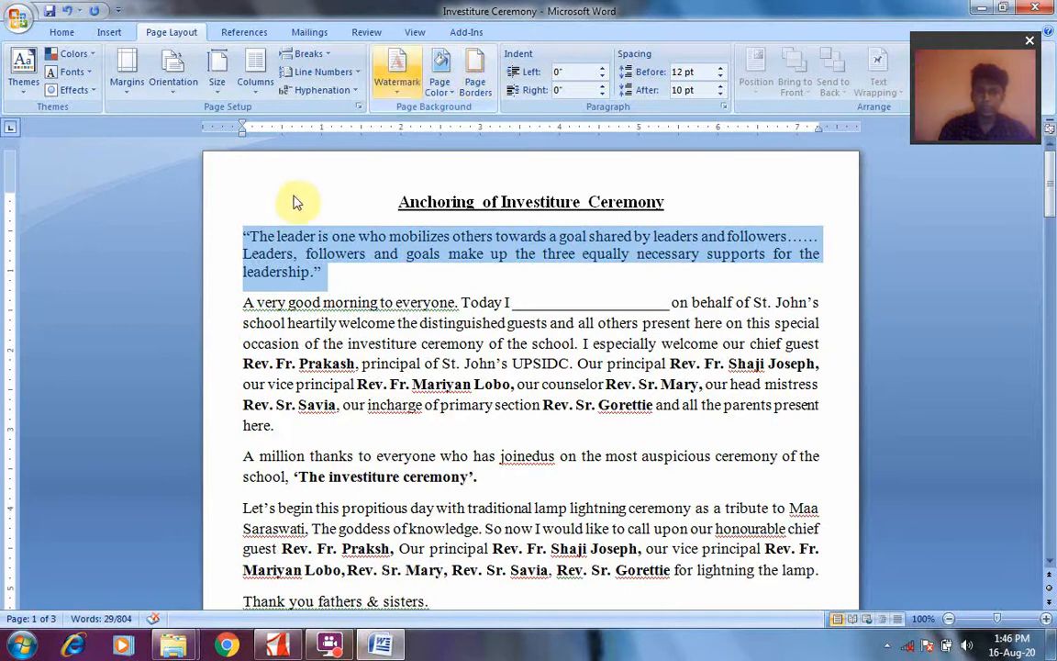
pyautogui.click(401, 82)
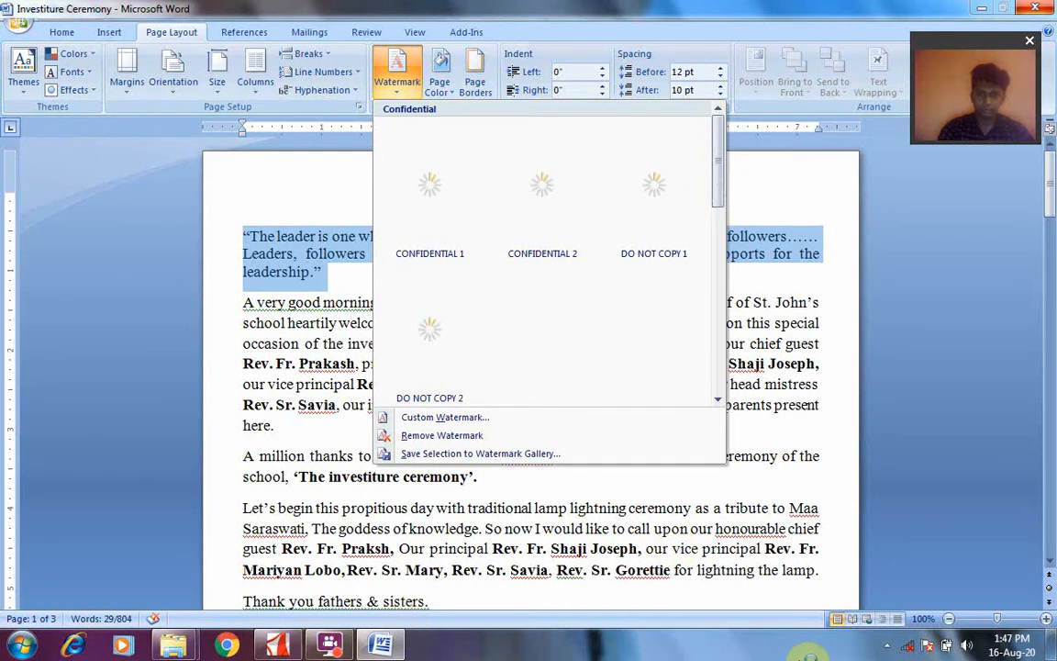
pyautogui.click(890, 648)
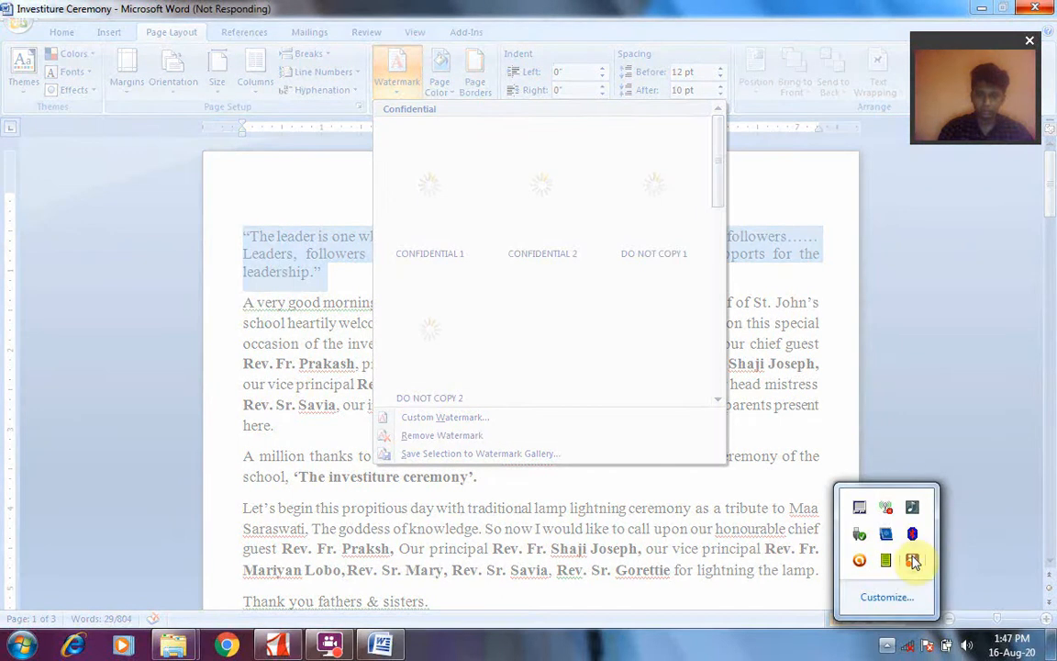
pyautogui.click(549, 179)
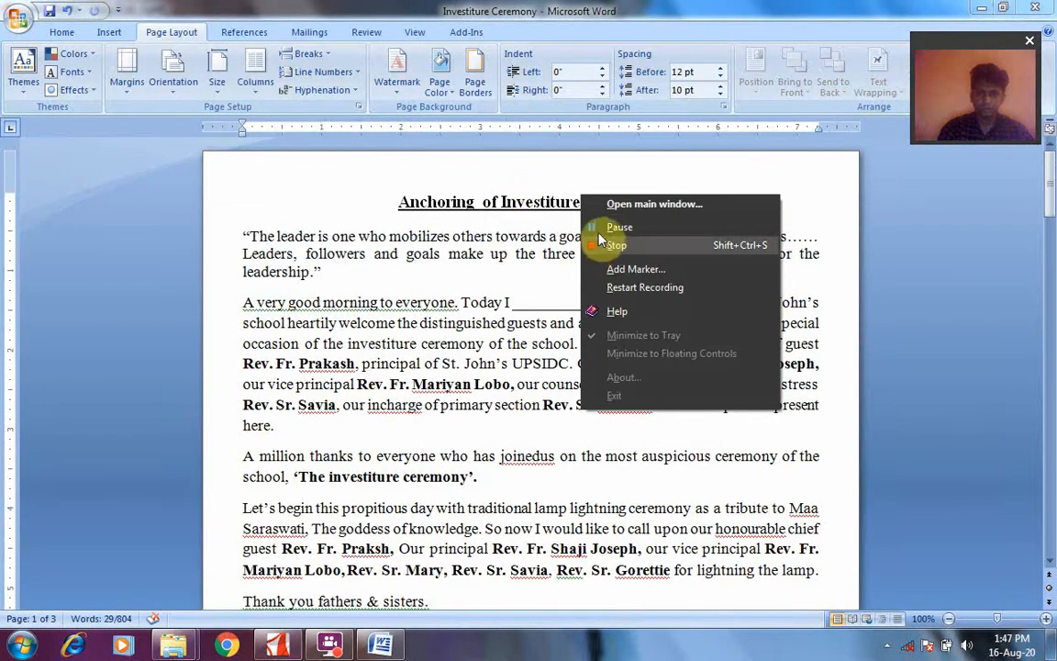
pyautogui.click(599, 231)
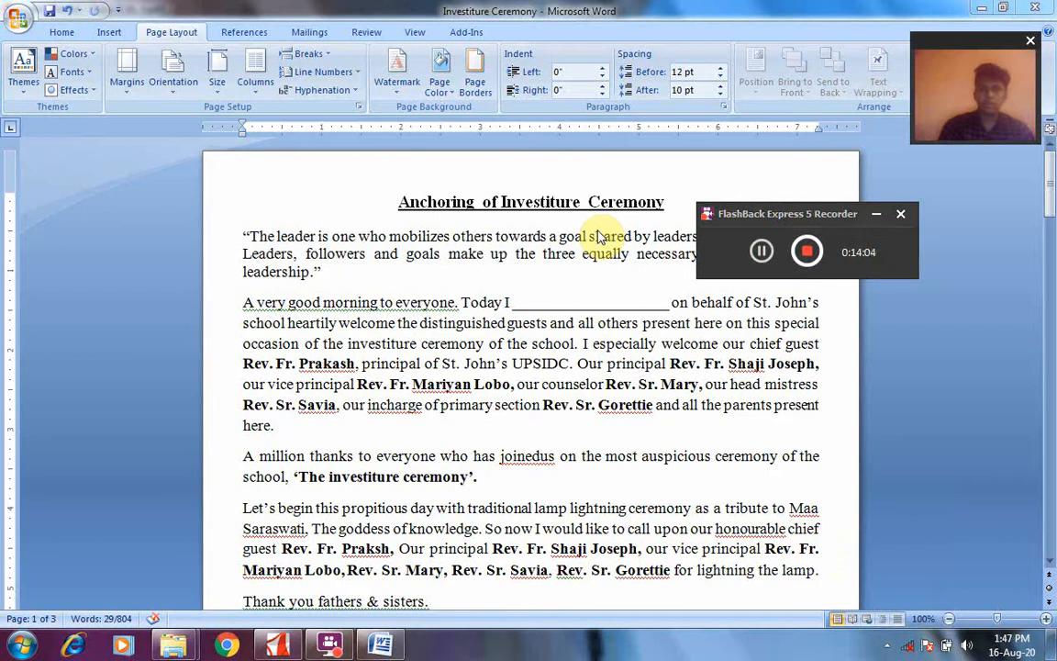
pyautogui.click(876, 213)
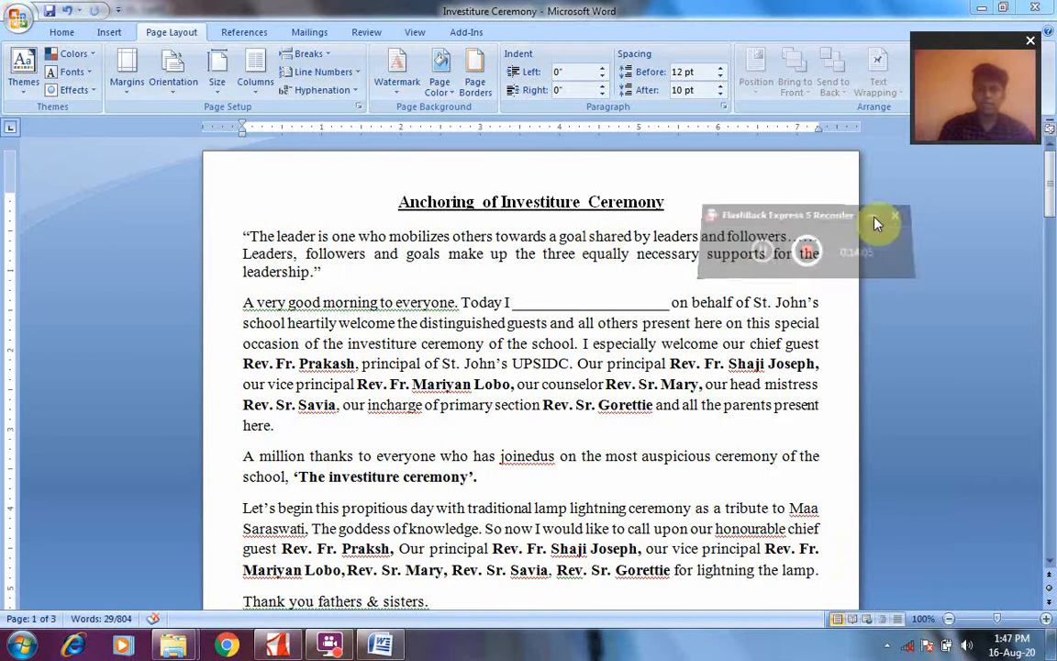
# Apply the built-in DO NOT COPY 1 watermark to the Investiture Ceremony document and deselect the opening quotation
pyautogui.click(396, 63)
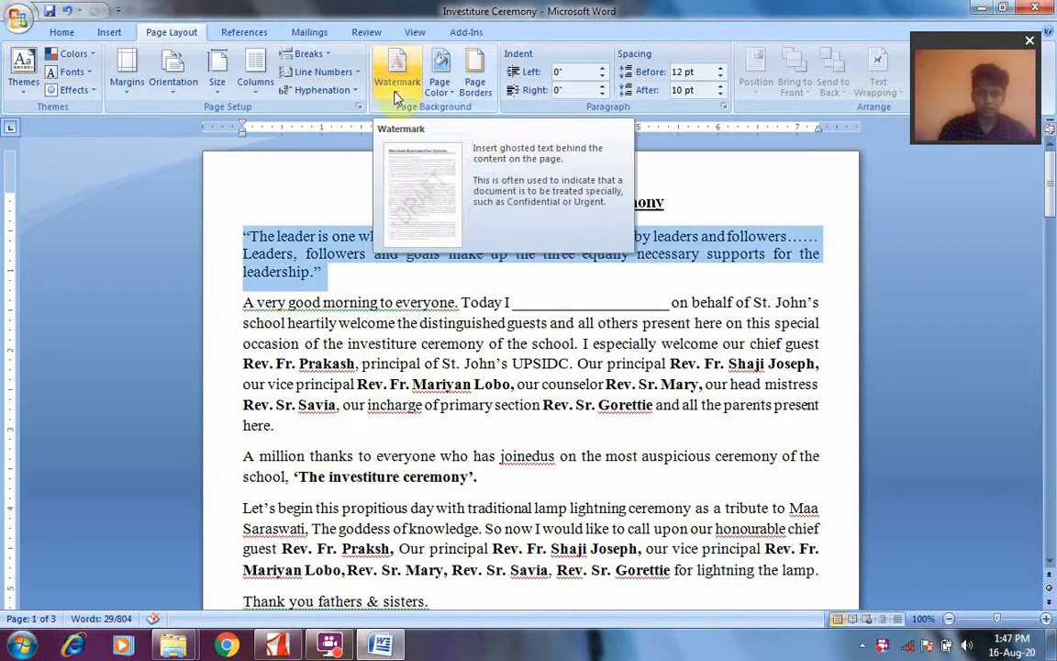
pyautogui.click(396, 63)
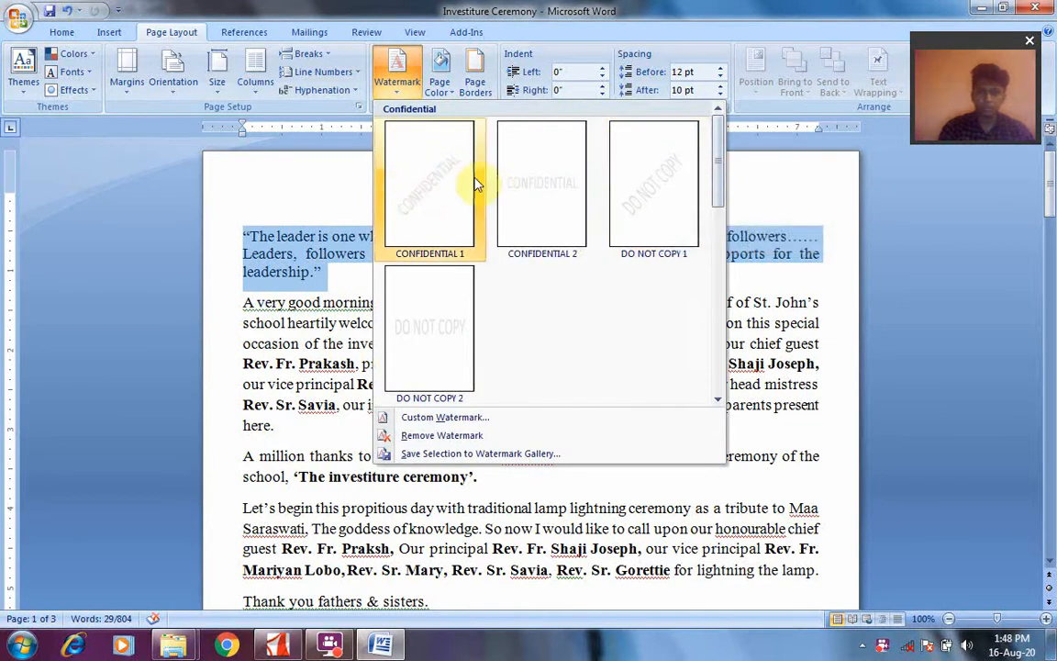
pyautogui.click(643, 194)
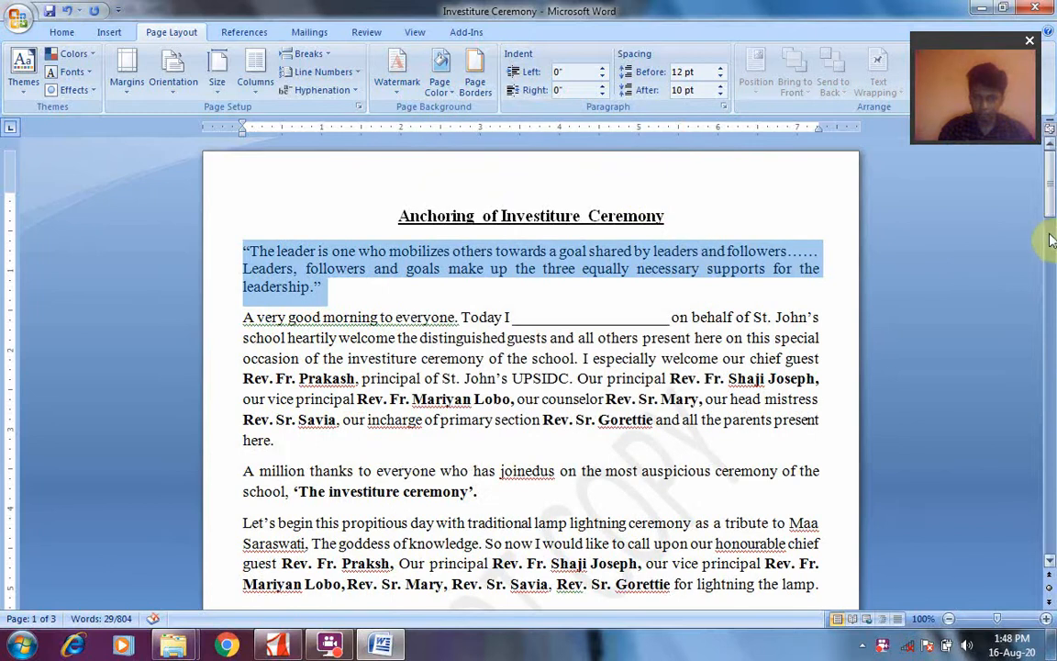
pyautogui.moveTo(1053, 214)
pyautogui.mouseDown()
pyautogui.moveTo(1052, 379)
pyautogui.moveTo(1051, 231)
pyautogui.mouseUp()
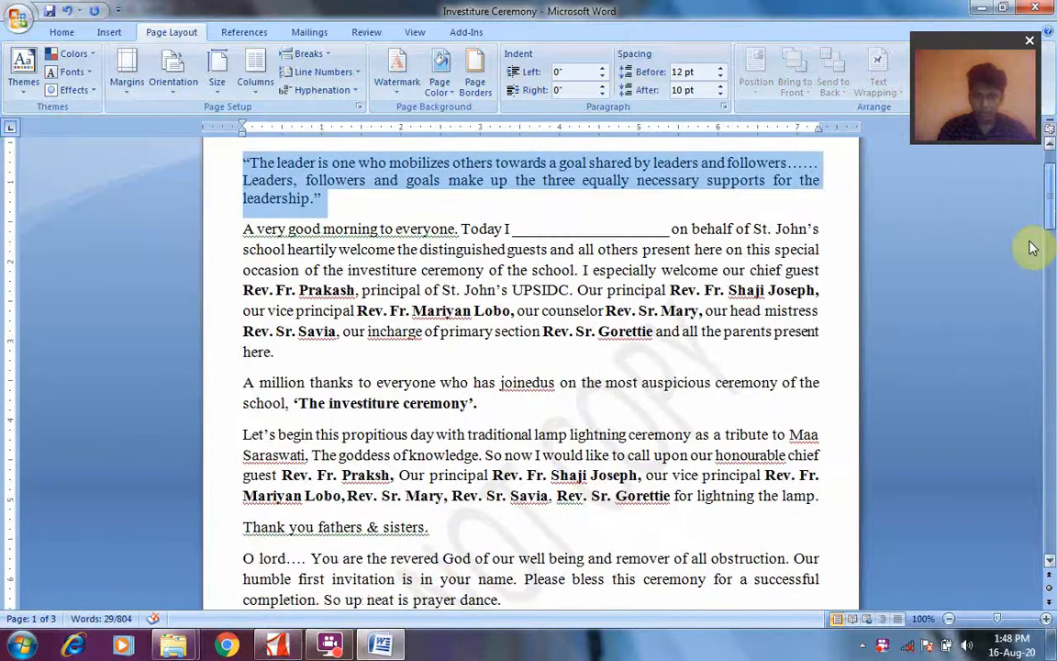
pyautogui.click(690, 356)
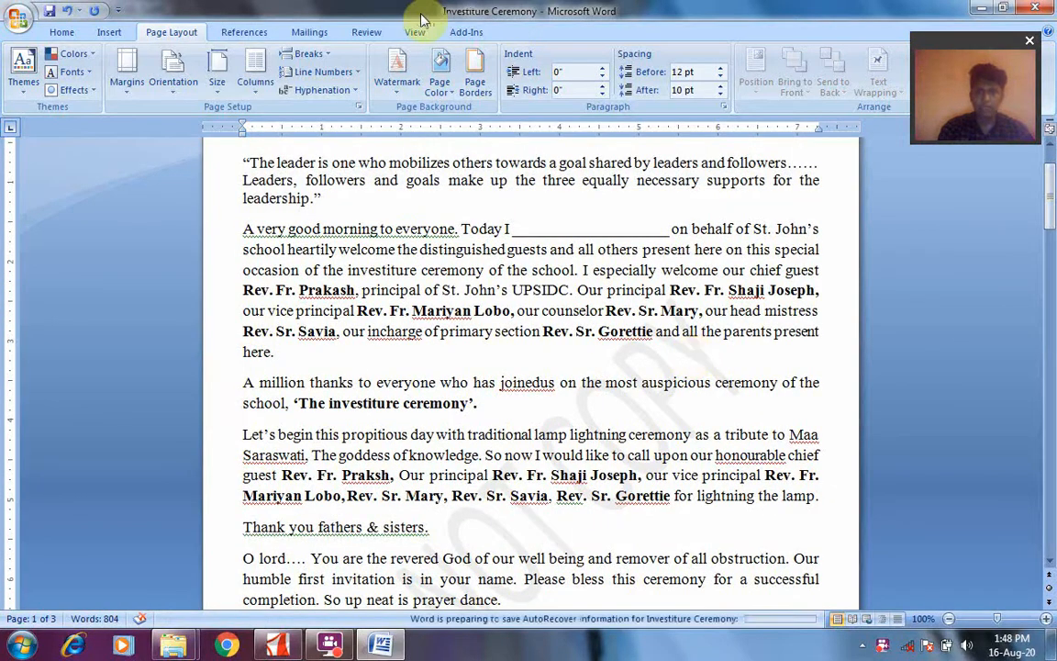
# Look through the document from the first page to the last to examine the watermark on every page
pyautogui.click(399, 97)
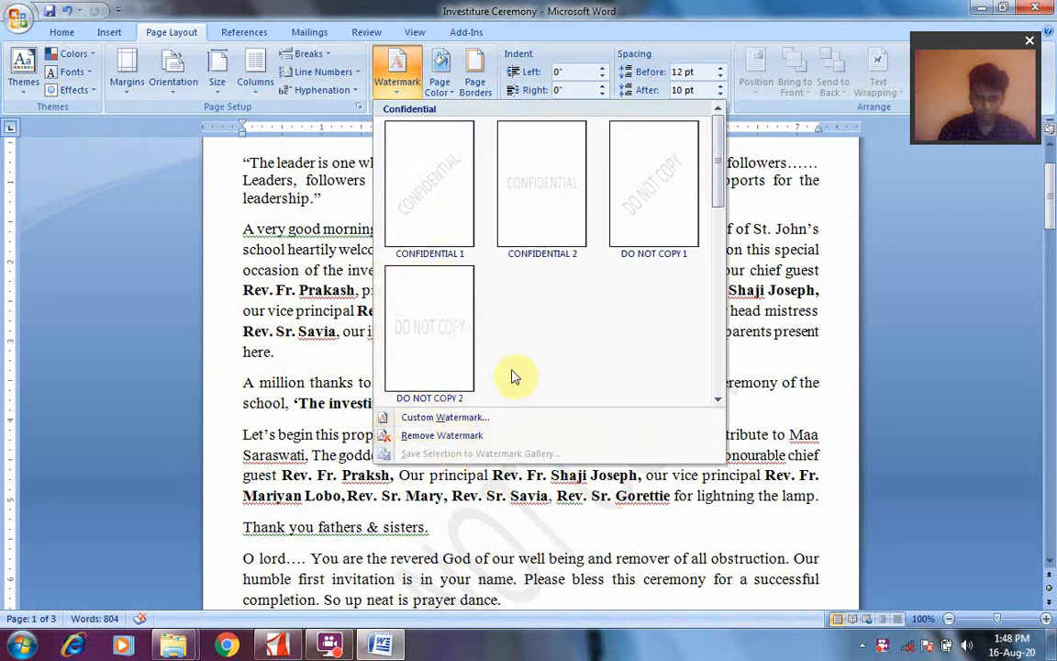
pyautogui.click(806, 418)
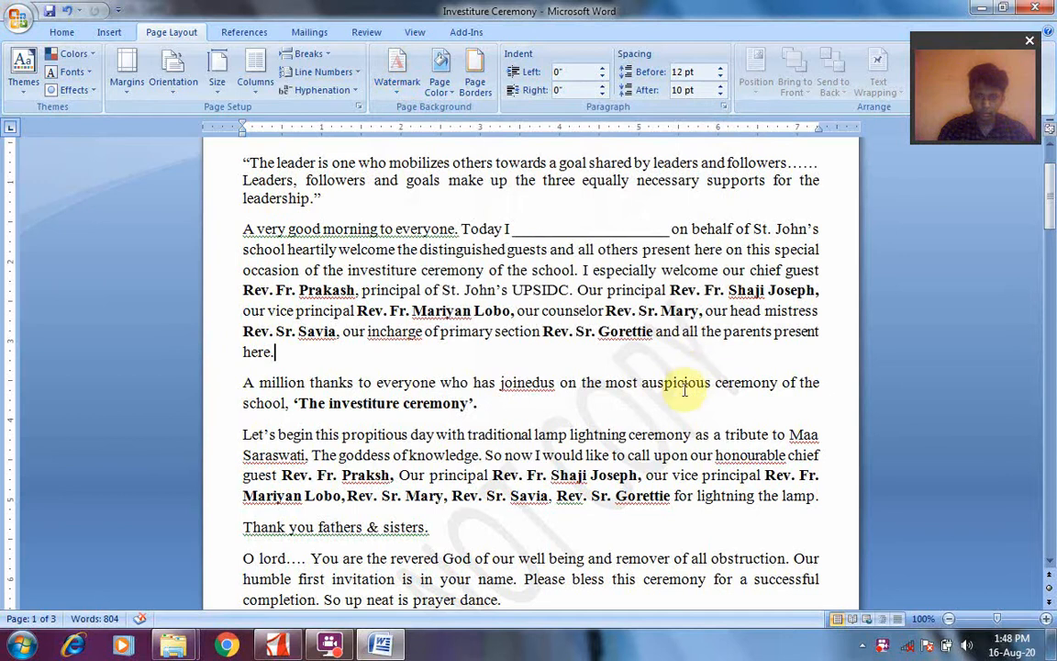
pyautogui.moveTo(1050, 172); pyautogui.dragTo(1047, 477)
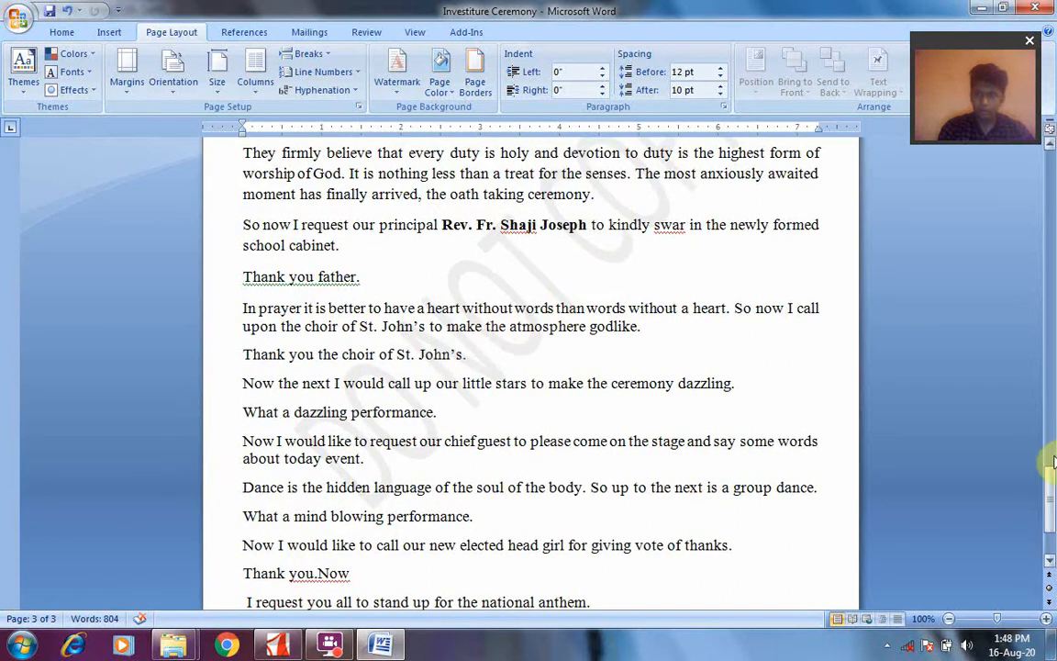
pyautogui.moveTo(1051, 486); pyautogui.dragTo(1051, 174)
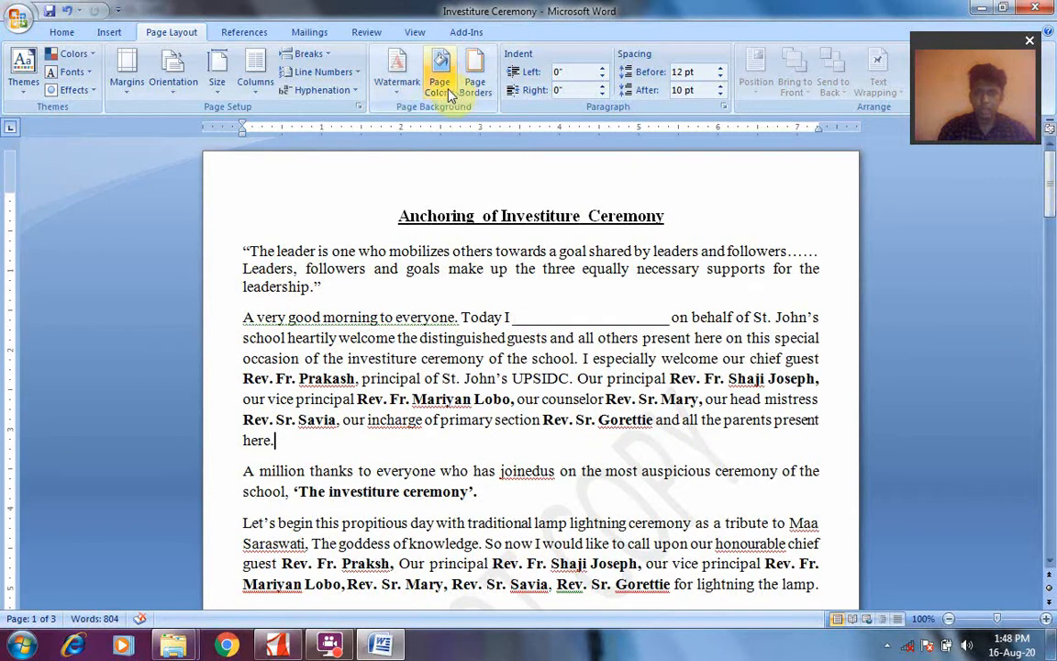
# Replace the current watermark with the built-in CONFIDENTIAL 1 watermark
pyautogui.click(73, 56)
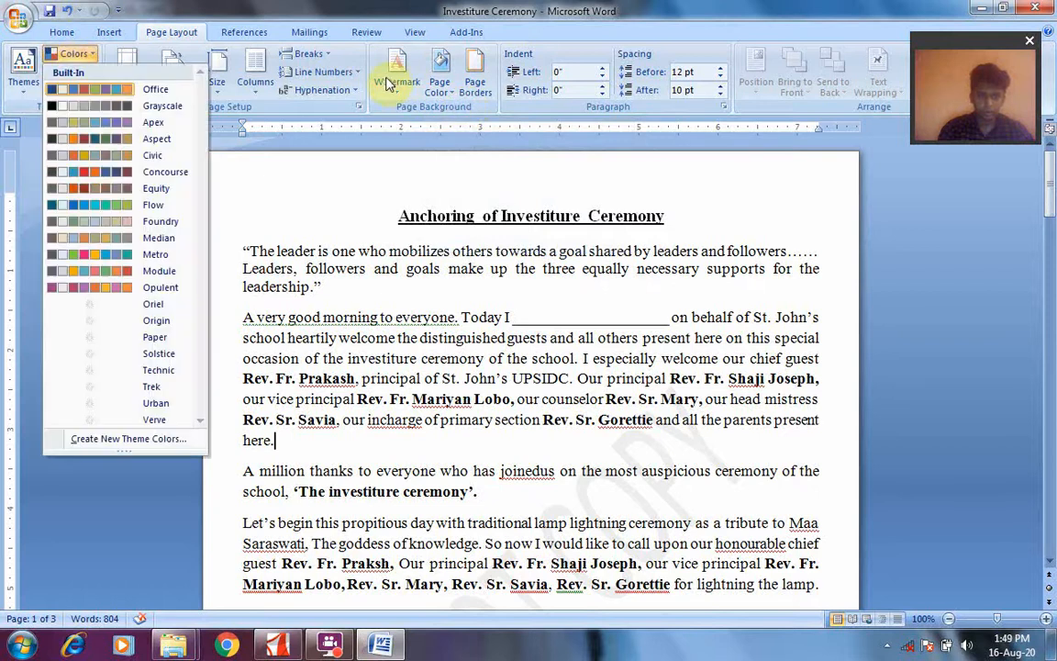
pyautogui.click(390, 82)
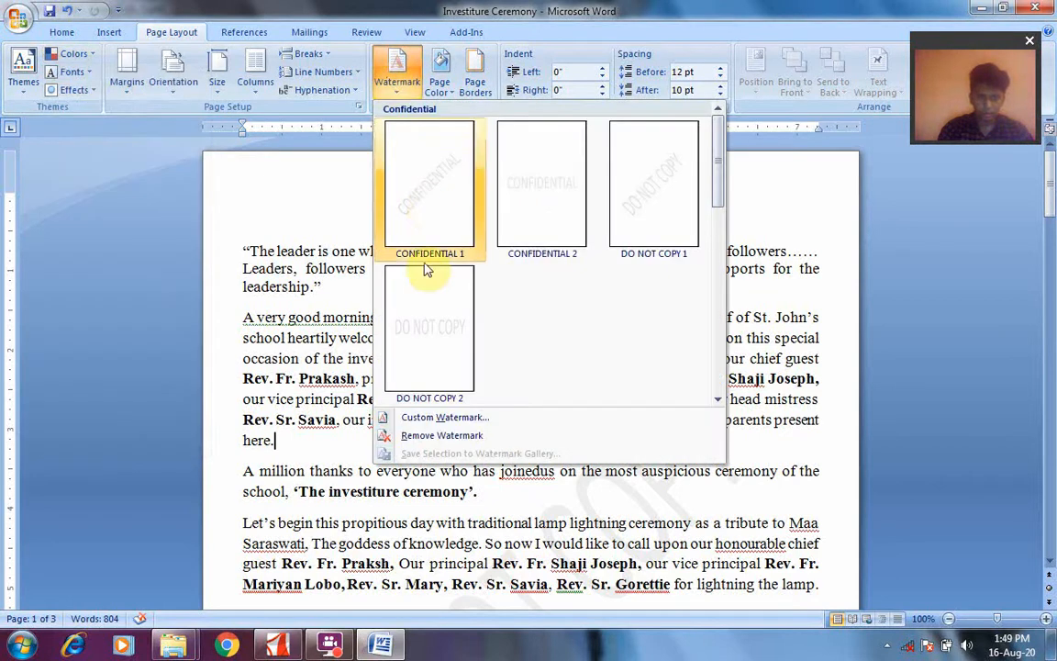
pyautogui.click(417, 161)
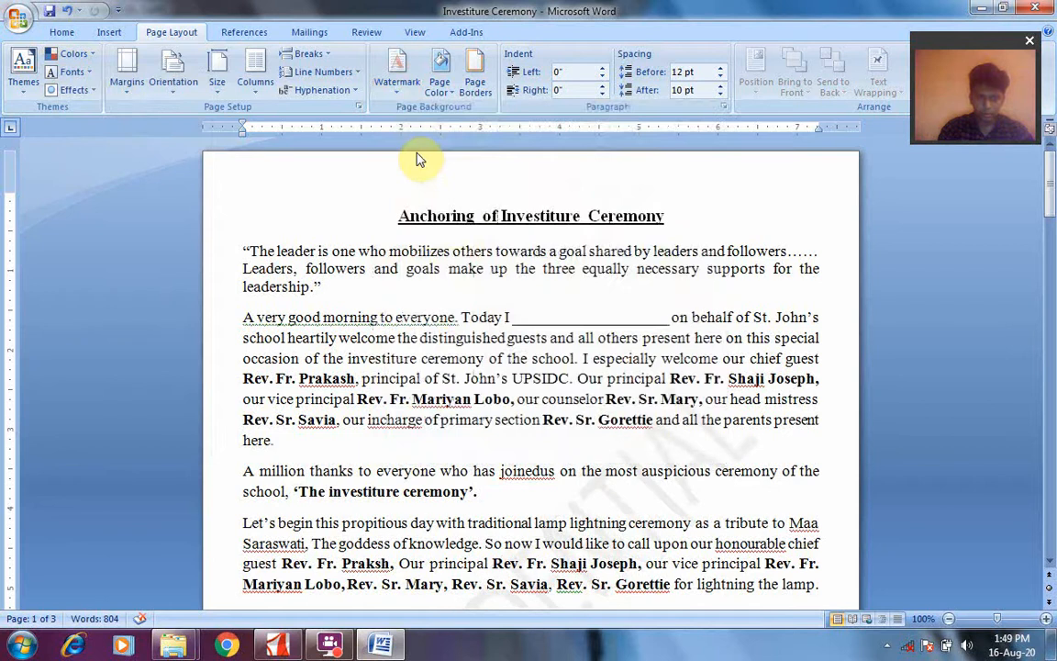
pyautogui.click(399, 97)
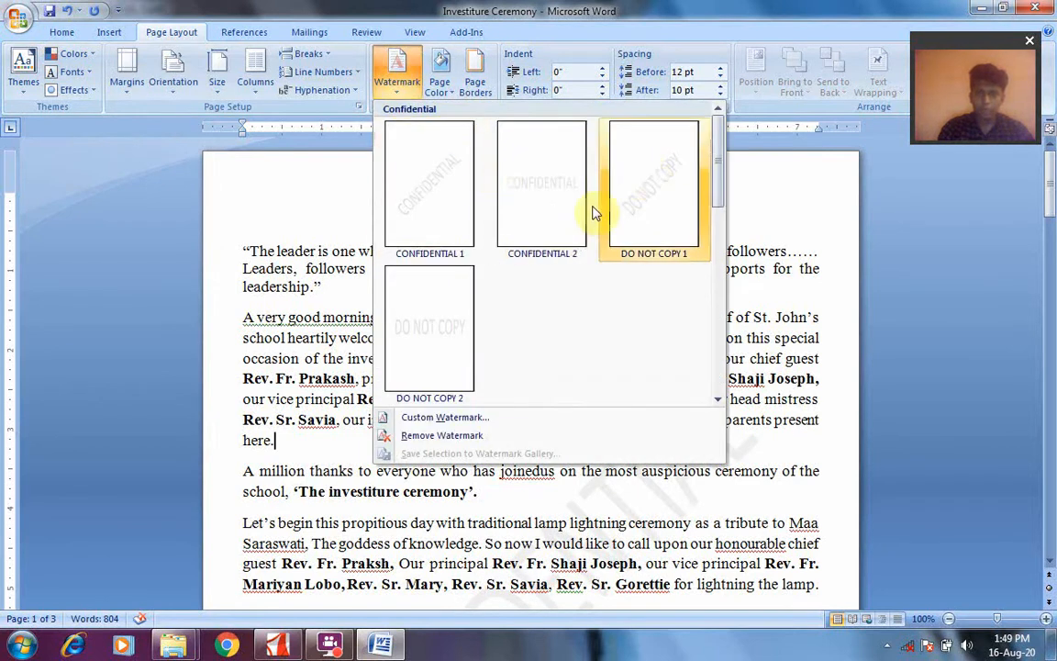
pyautogui.click(432, 418)
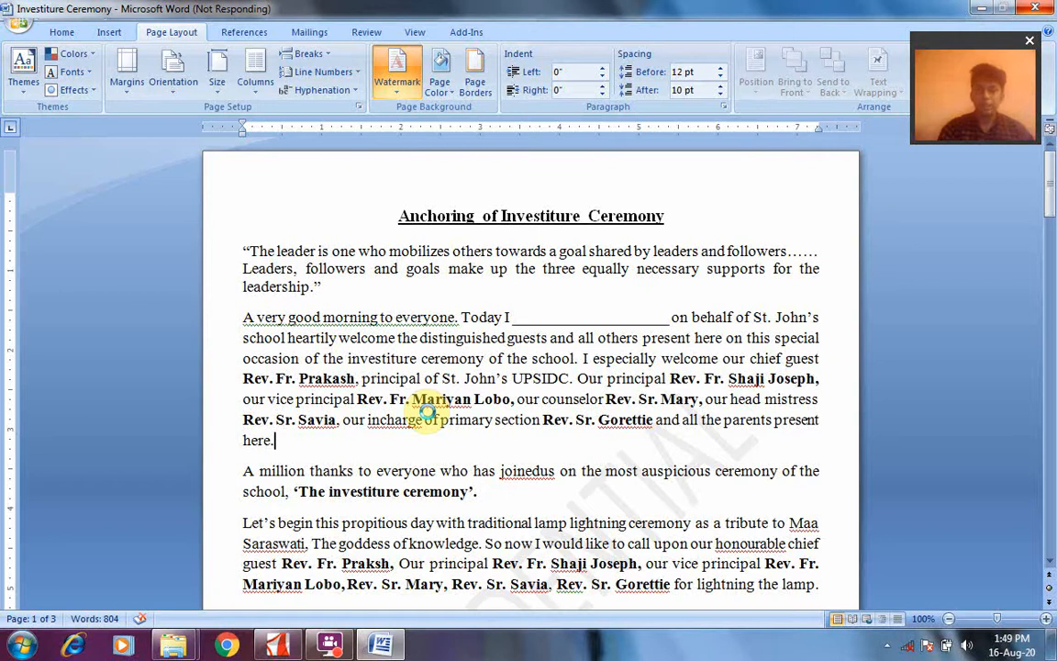
pyautogui.click(887, 648)
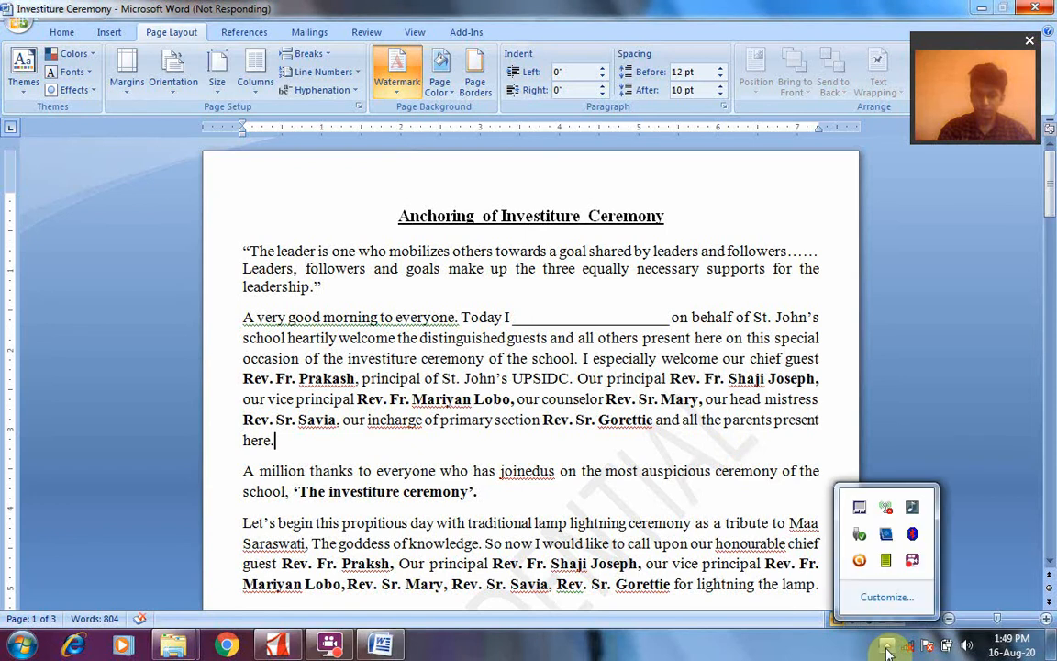
pyautogui.click(912, 562)
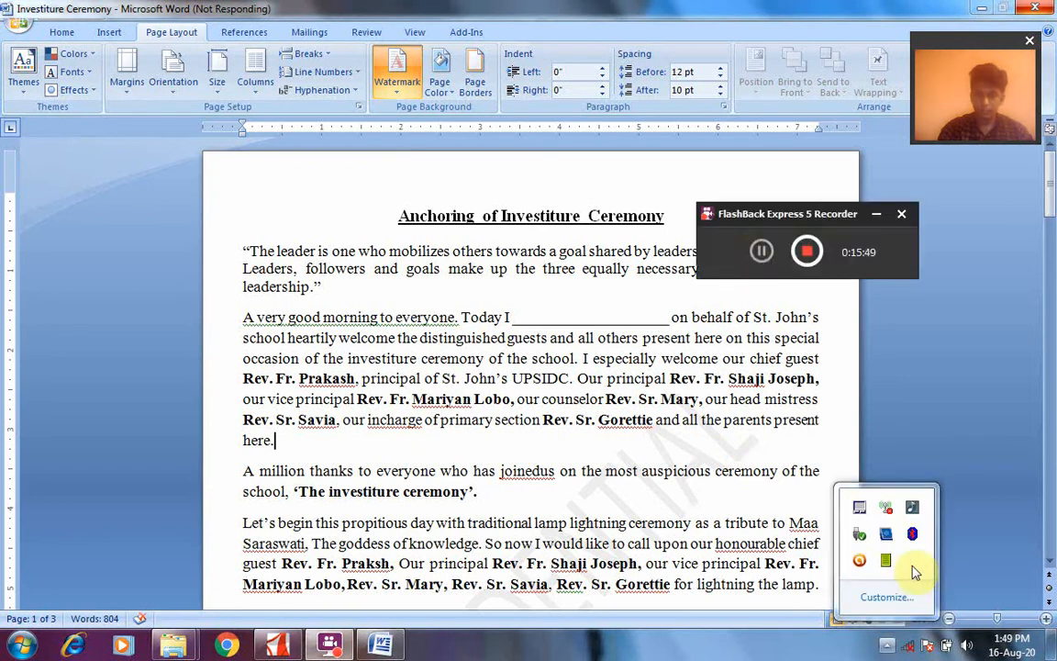
pyautogui.click(761, 253)
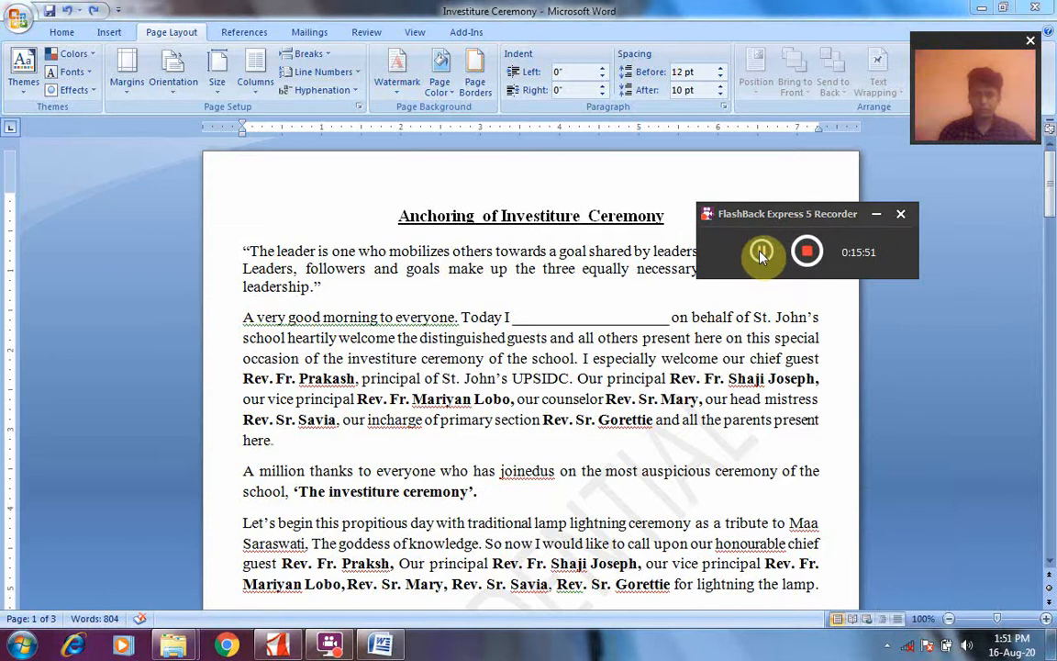
pyautogui.click(876, 214)
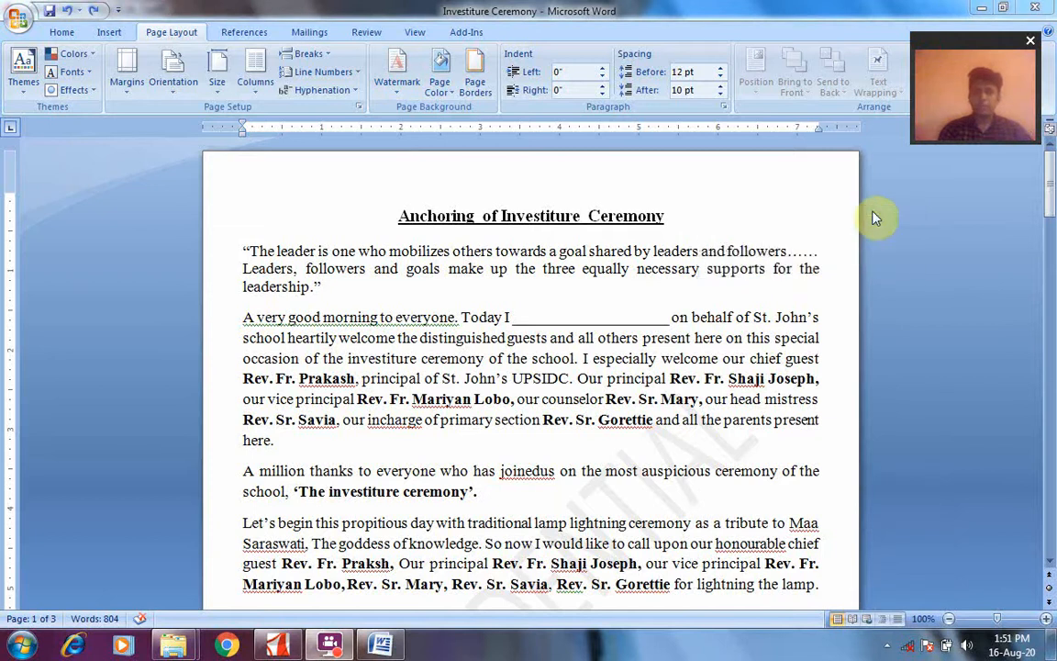
# Open the custom watermark settings and replace the watermark text with Computer
pyautogui.click(398, 96)
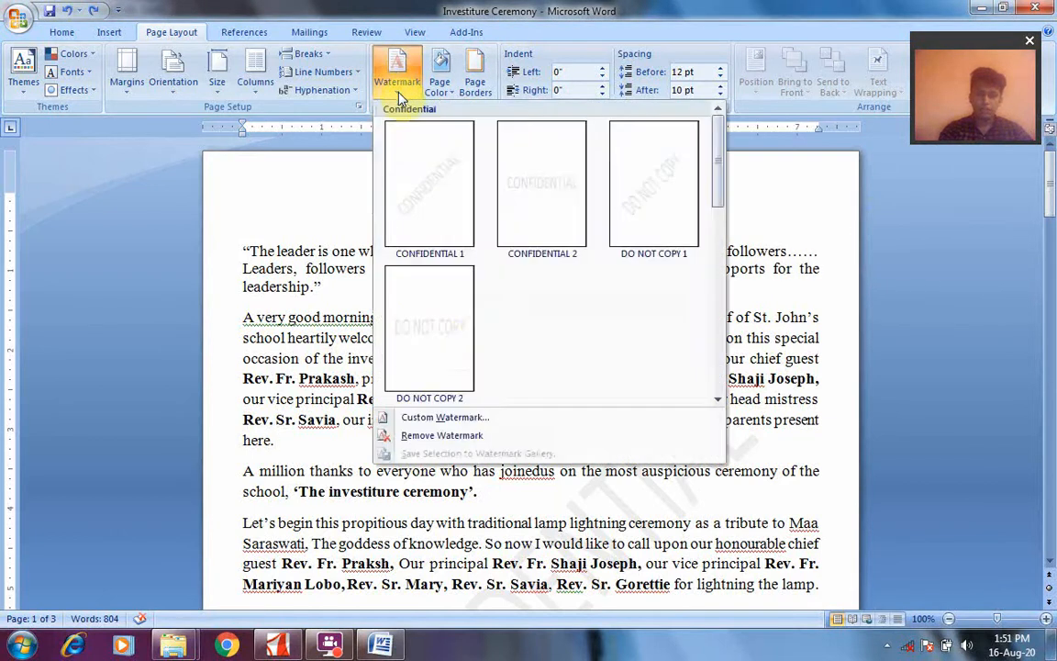
pyautogui.click(445, 417)
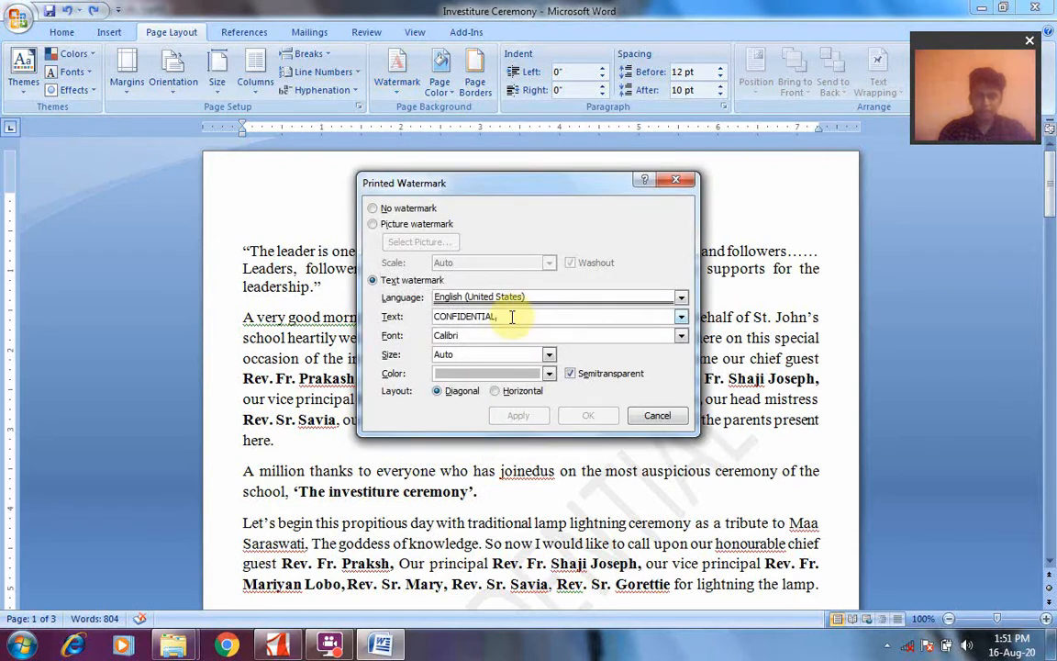
pyautogui.click(511, 317)
pyautogui.press('BackSpace')
pyautogui.press('BackSpace')
pyautogui.press('BackSpace')
pyautogui.press('BackSpace')
pyautogui.press('BackSpace')
pyautogui.press('BackSpace')
pyautogui.press('BackSpace')
pyautogui.press('BackSpace')
pyautogui.press('BackSpace')
pyautogui.press('BackSpace')
pyautogui.press('BackSpace')
pyautogui.press('BackSpace')
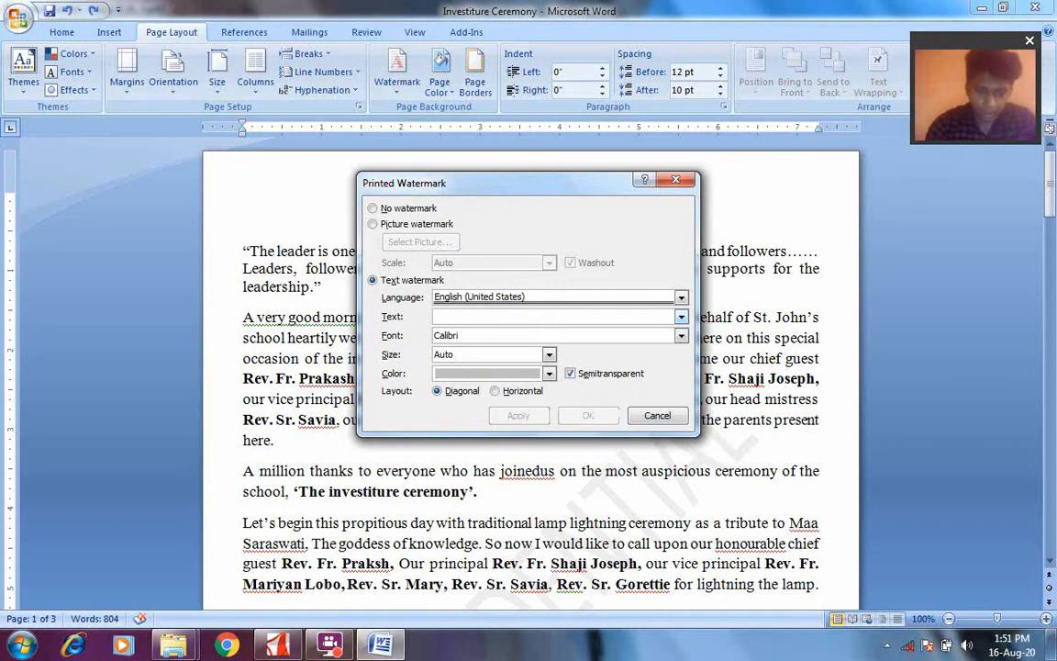
pyautogui.write('Compu')
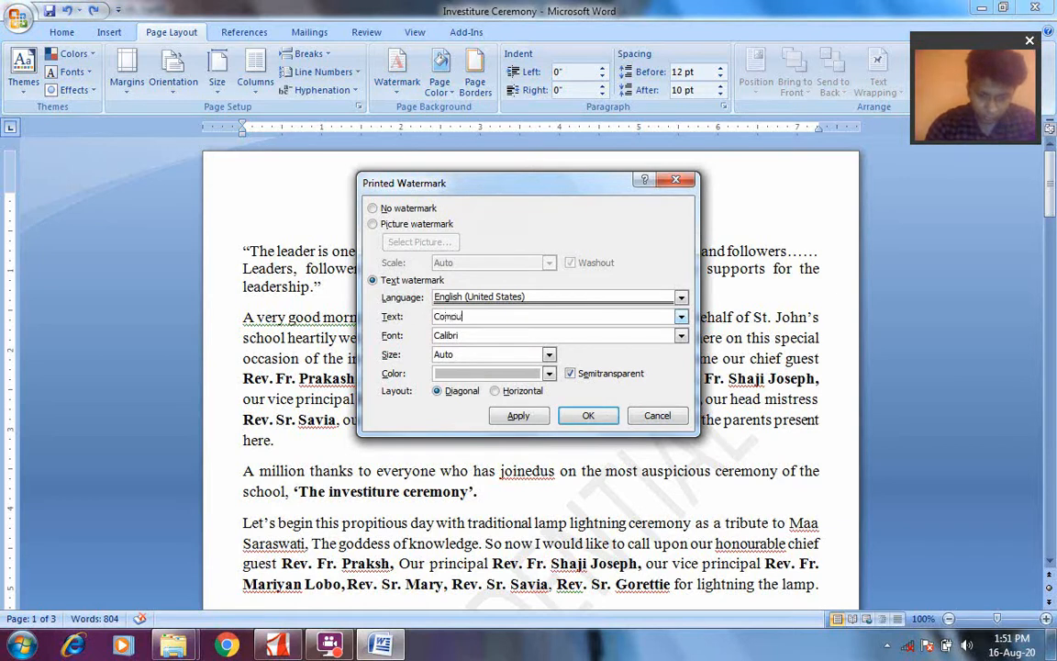
pyautogui.write('ter')
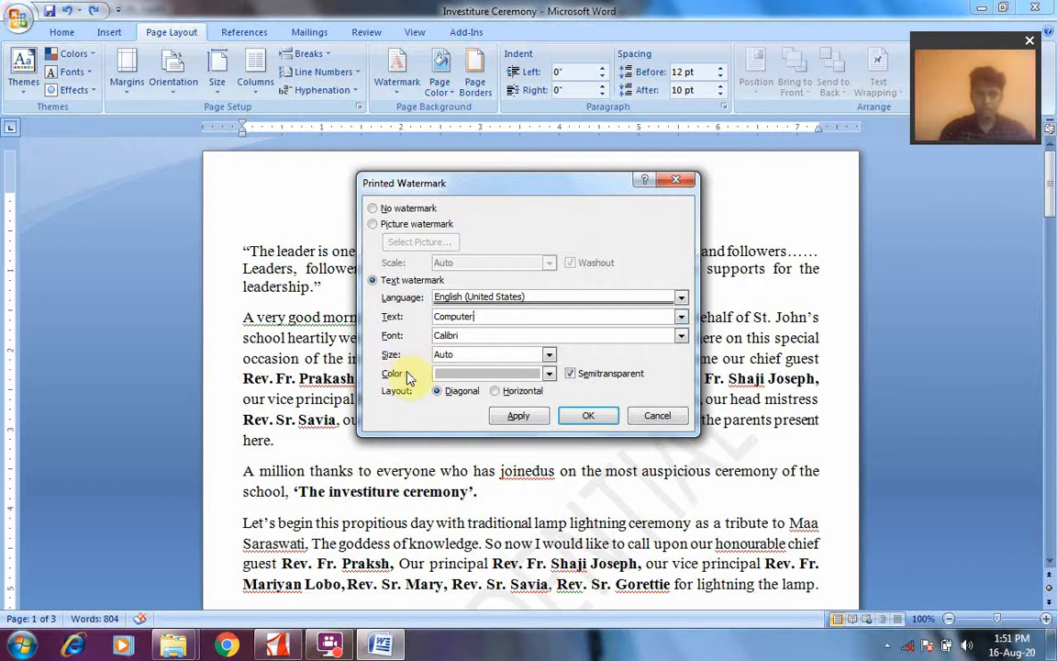
# Set the watermark color to black, apply the custom text watermark and close its settings
pyautogui.click(549, 377)
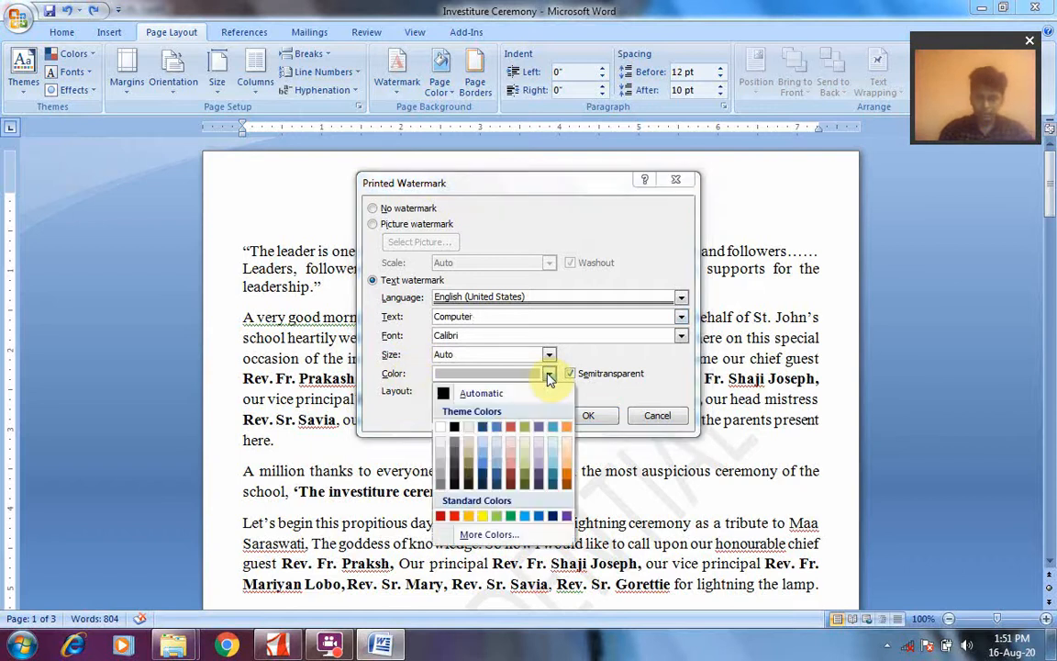
pyautogui.click(456, 428)
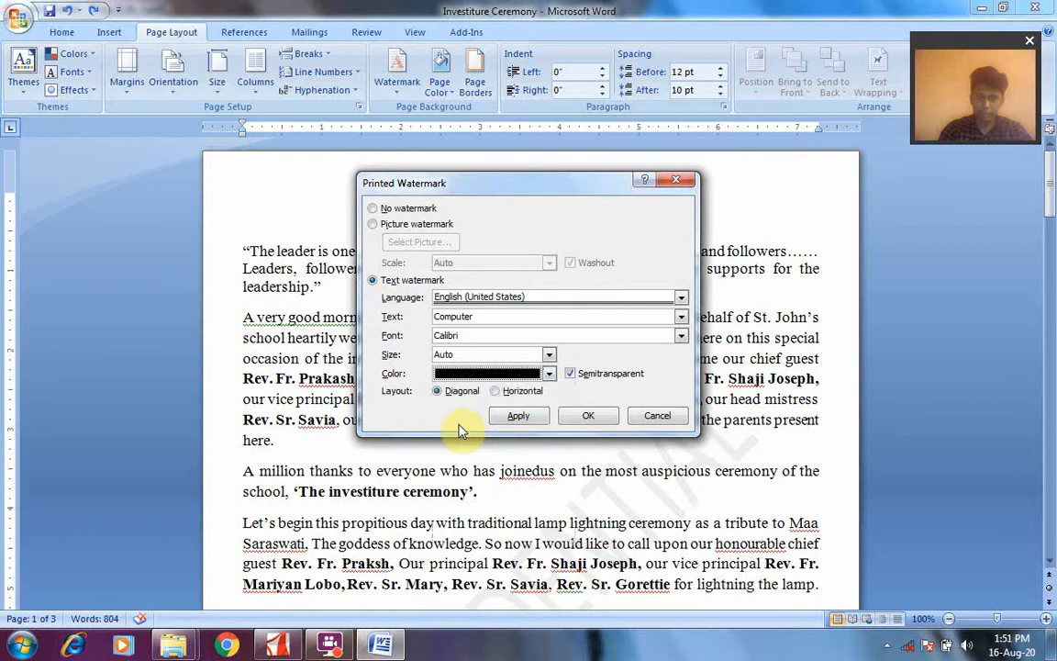
pyautogui.click(519, 417)
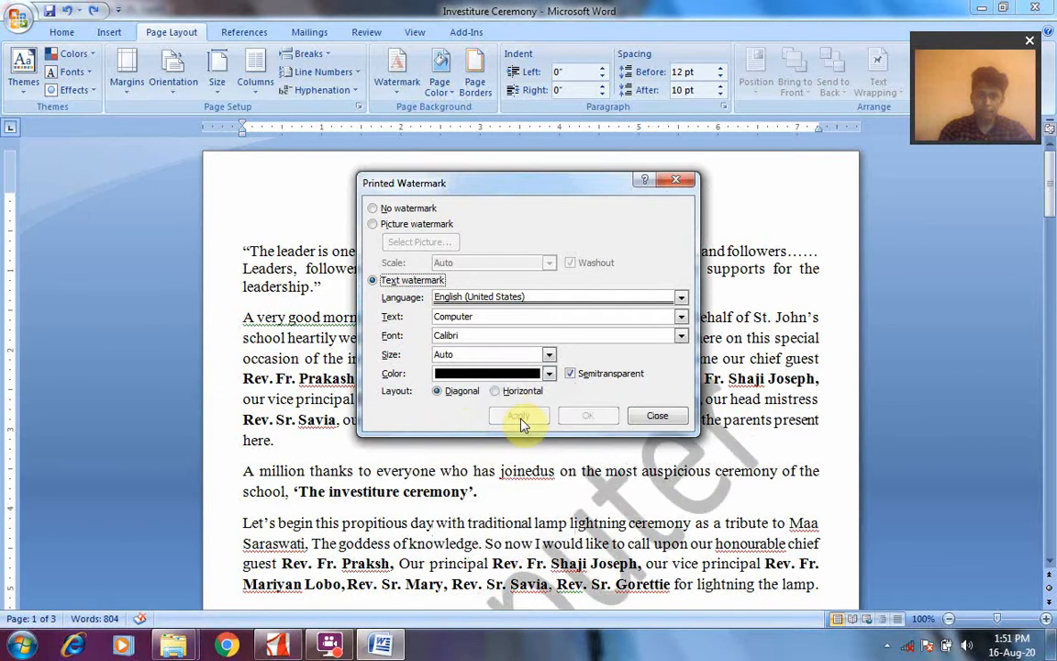
pyautogui.click(658, 415)
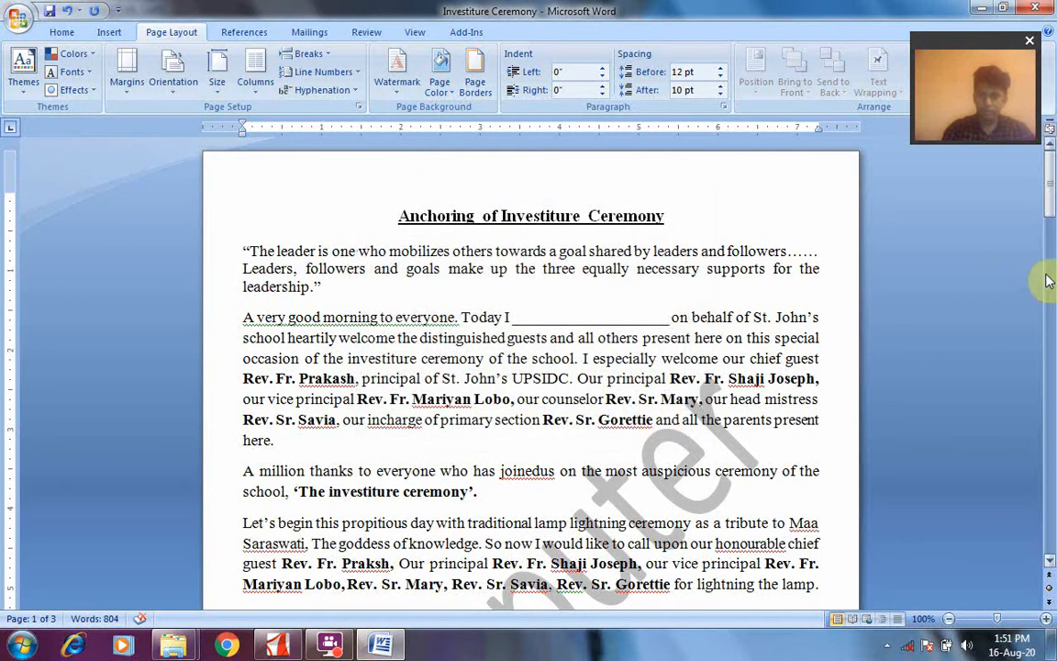
pyautogui.moveTo(1050, 186)
pyautogui.mouseDown()
pyautogui.moveTo(1049, 492)
pyautogui.moveTo(1051, 179)
pyautogui.mouseUp()
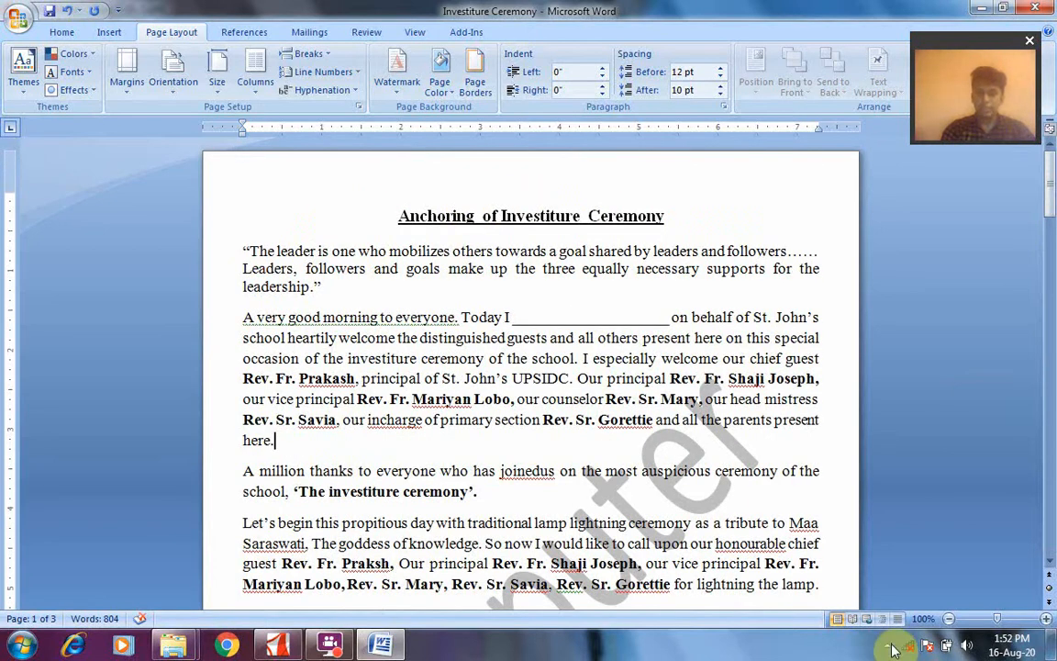
# Switch to the textbook chapter PDF and read page 6 on applying a watermark and customizing a picture watermark
pyautogui.click(275, 646)
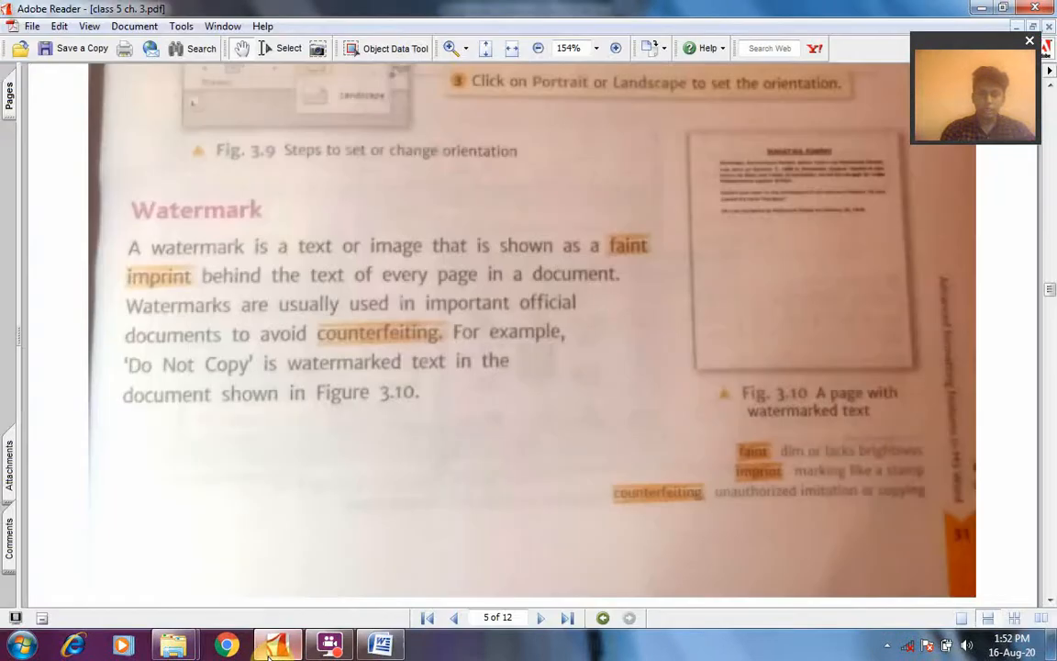
pyautogui.click(542, 618)
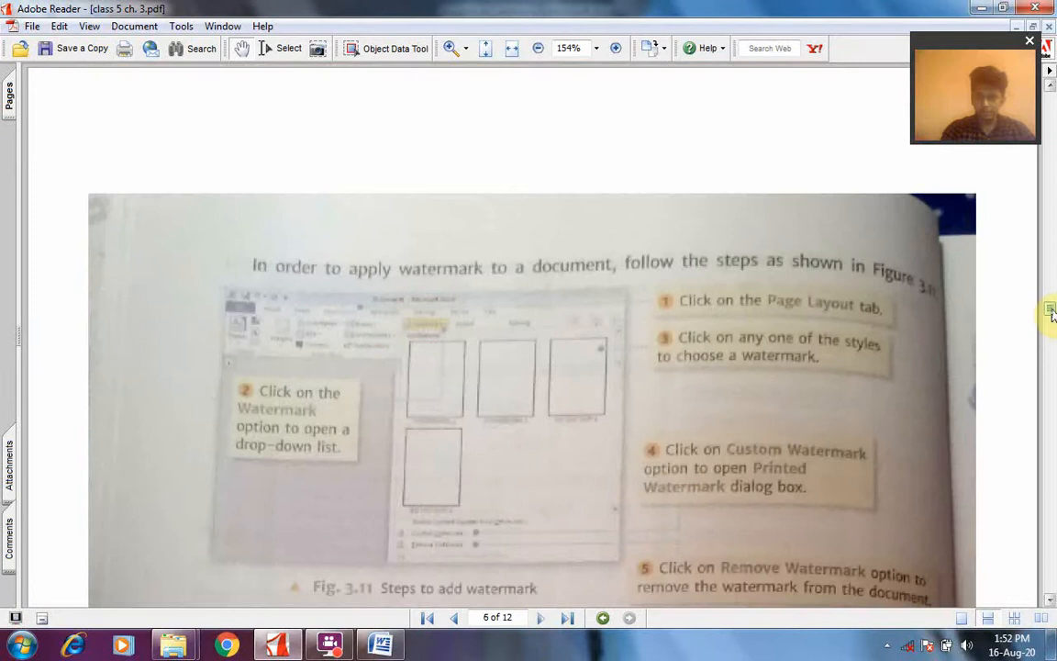
pyautogui.moveTo(1051, 312); pyautogui.dragTo(1051, 322)
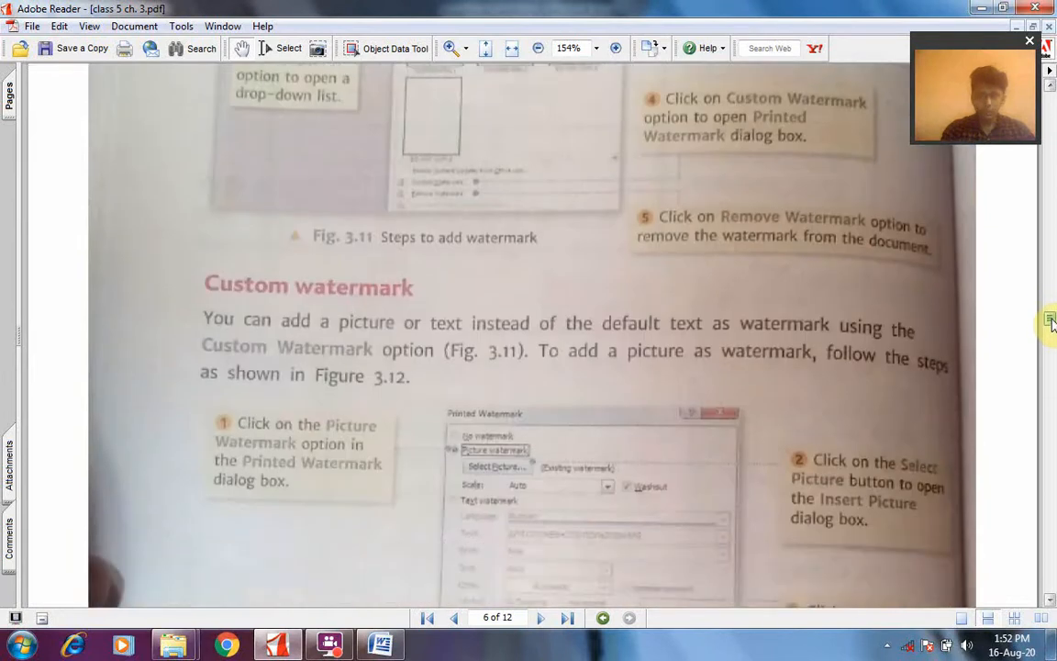
pyautogui.scroll(1, 1052, 321)
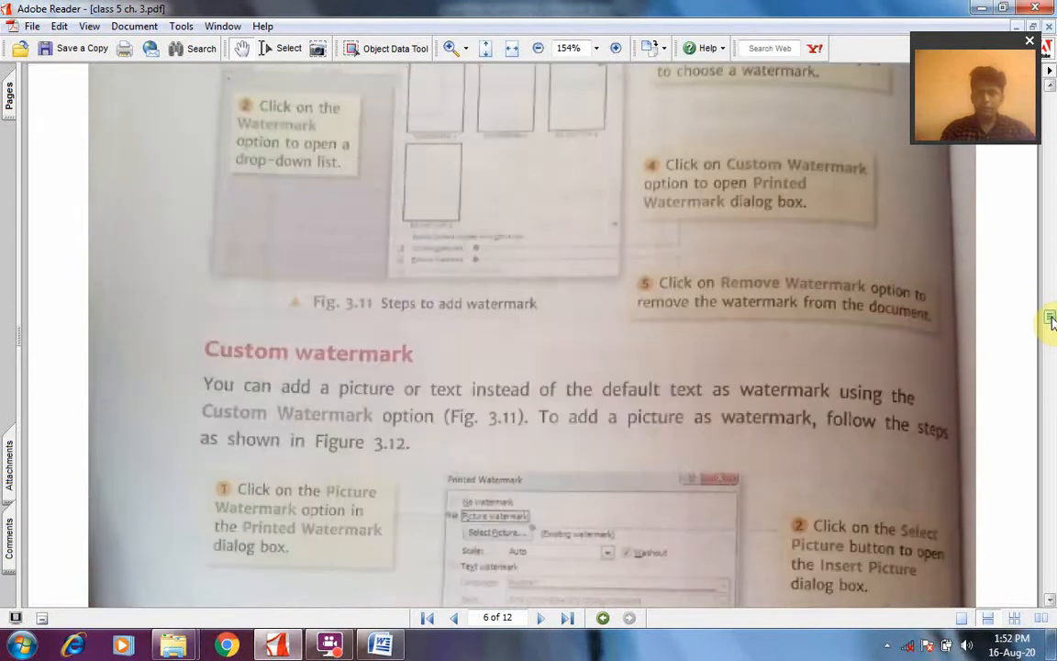
pyautogui.moveTo(1051, 320); pyautogui.dragTo(1051, 334)
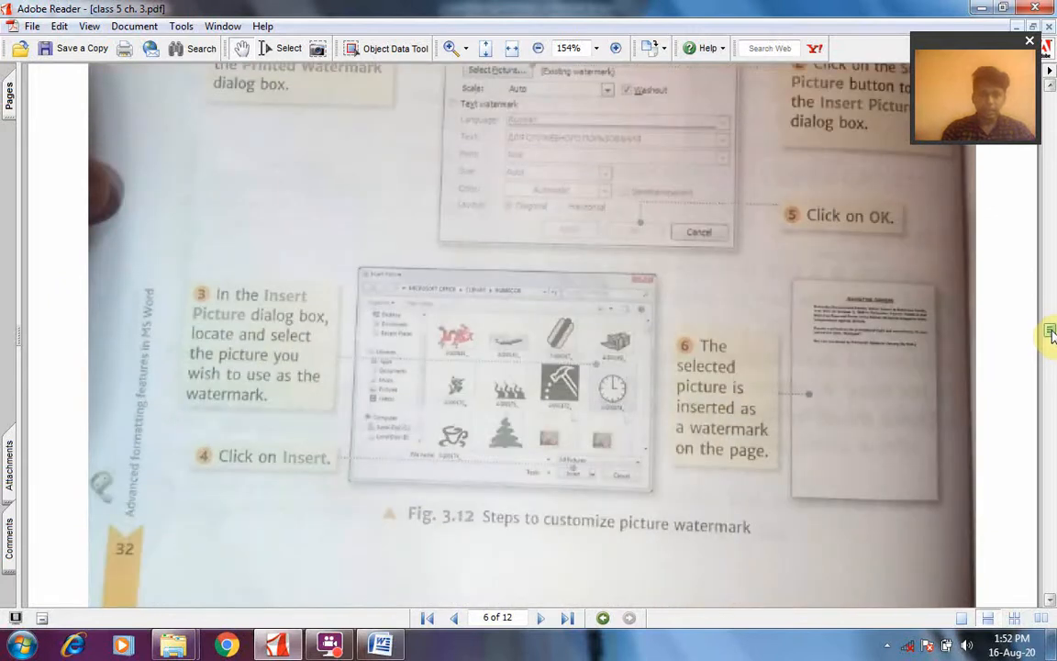
pyautogui.moveTo(1052, 332); pyautogui.dragTo(1052, 331)
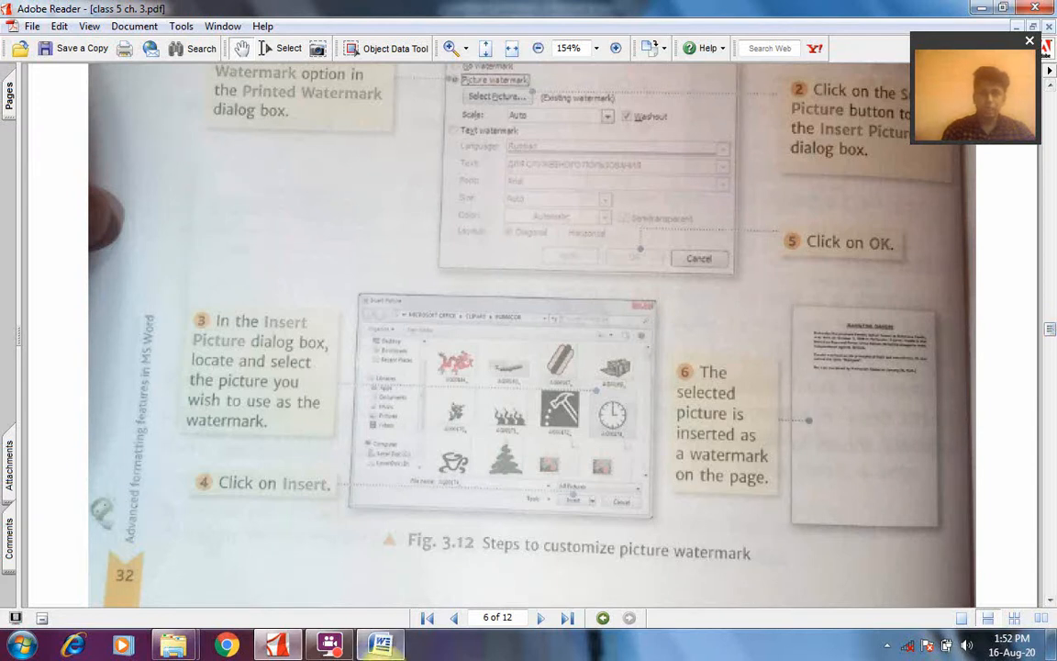
# Switch back to the Word document, set the custom watermark type to Picture watermark and open the picture selection
pyautogui.click(380, 645)
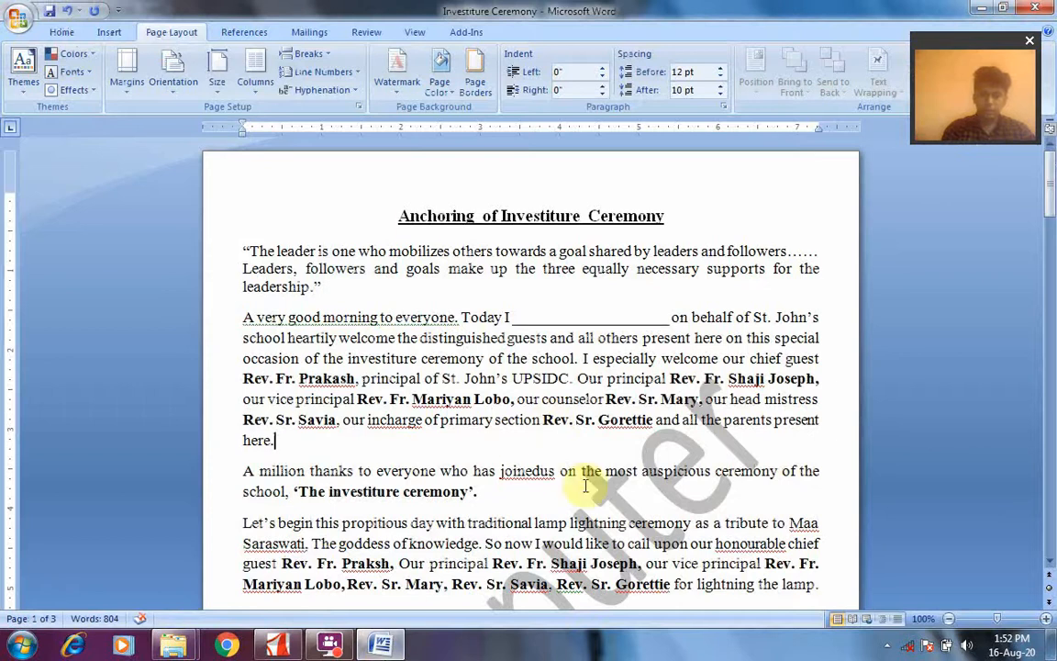
pyautogui.click(396, 81)
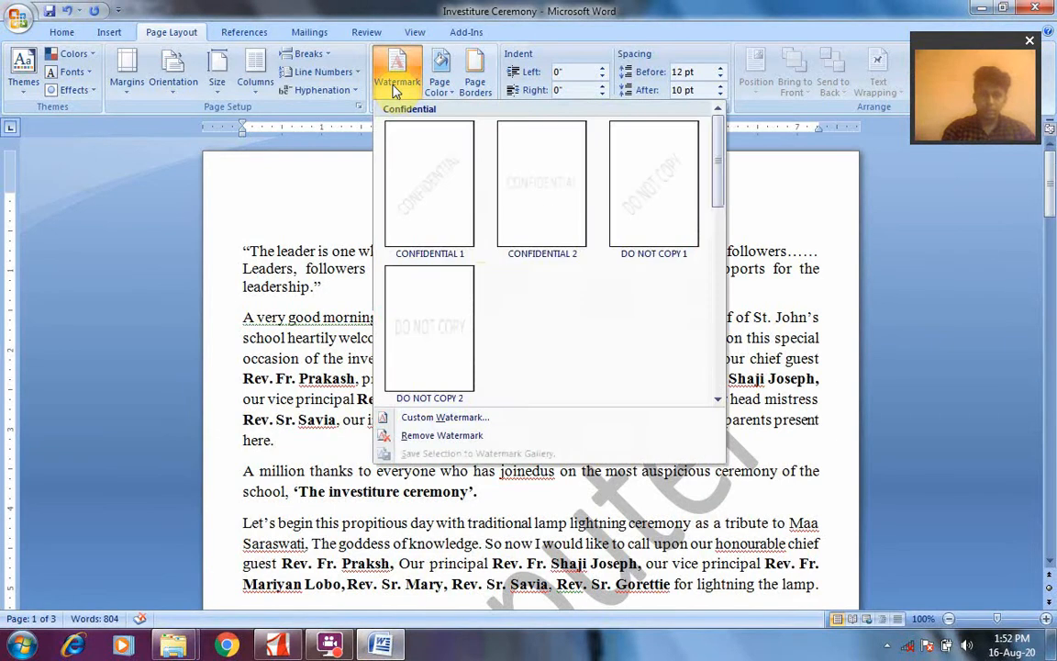
pyautogui.click(439, 422)
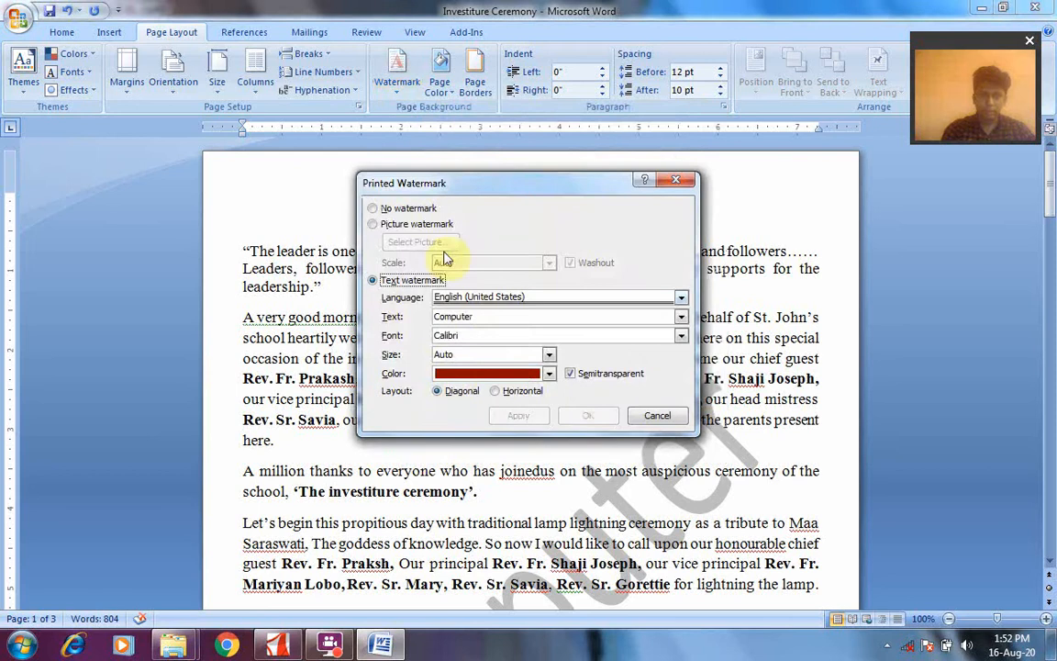
pyautogui.click(383, 227)
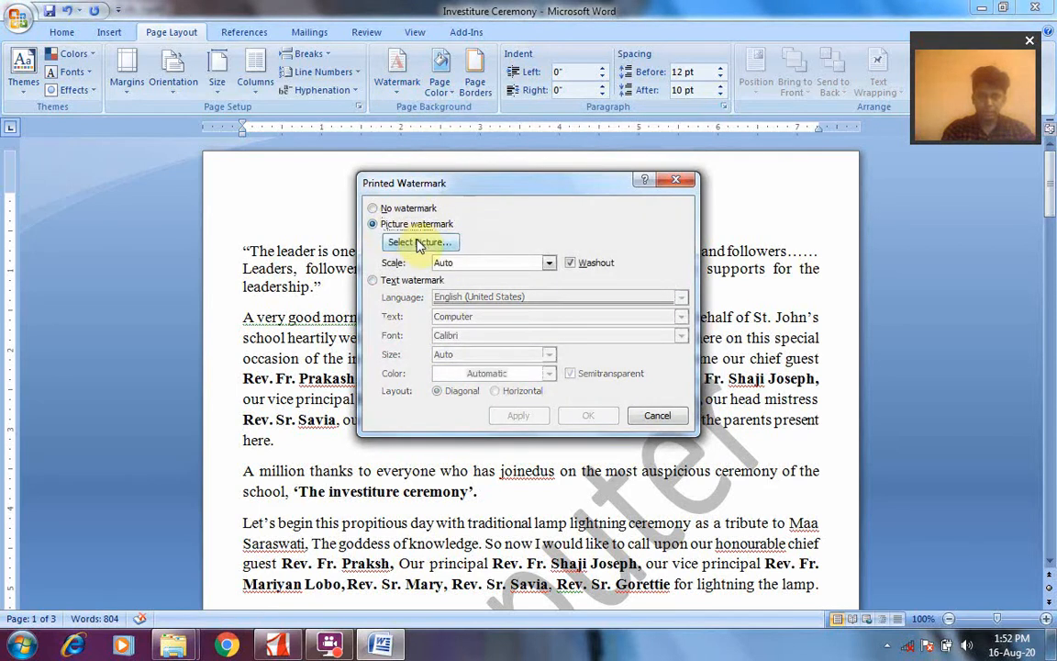
pyautogui.click(417, 242)
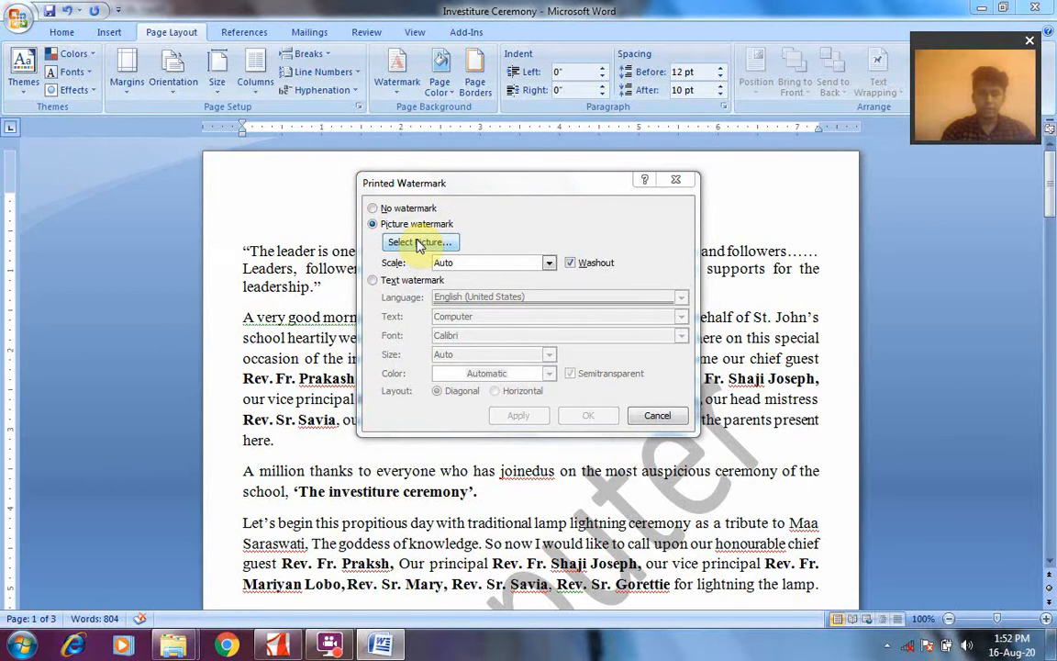
pyautogui.click(418, 244)
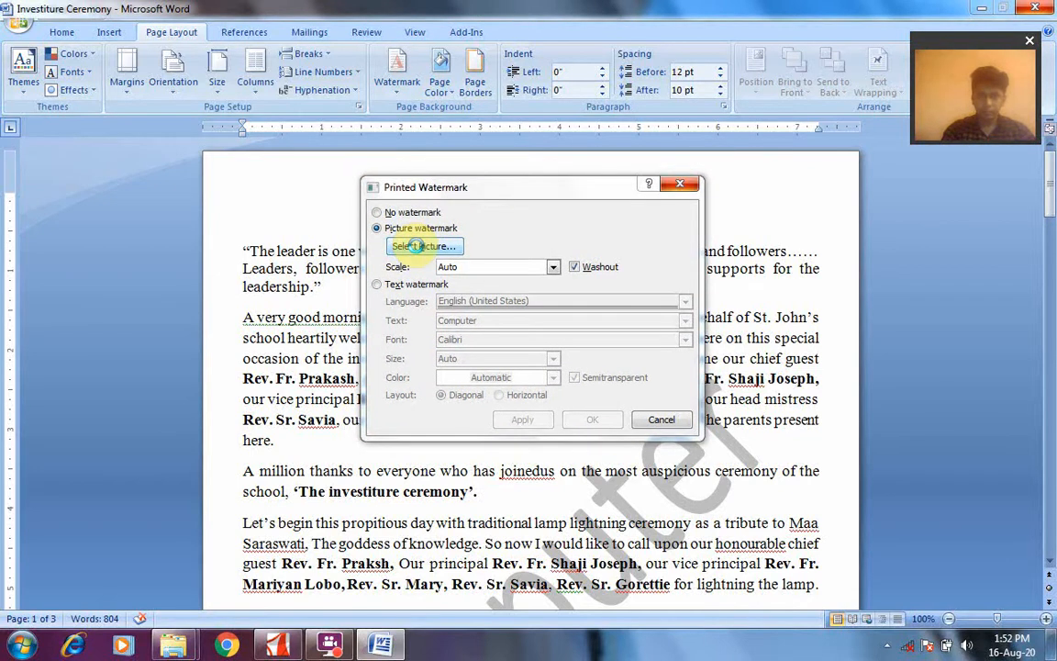
pyautogui.click(887, 646)
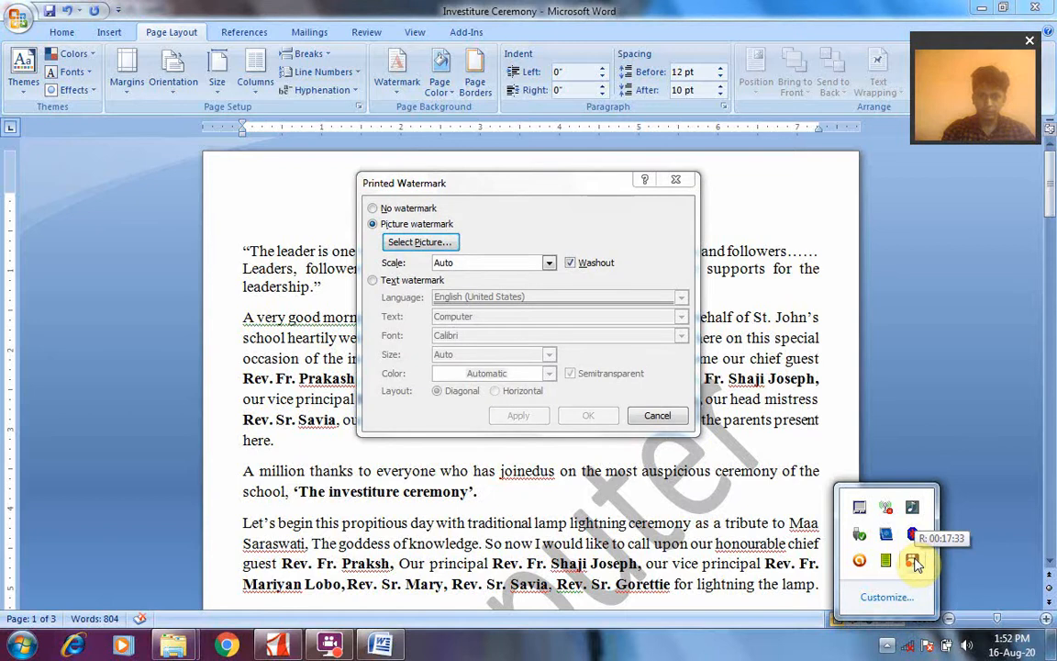
pyautogui.click(915, 562)
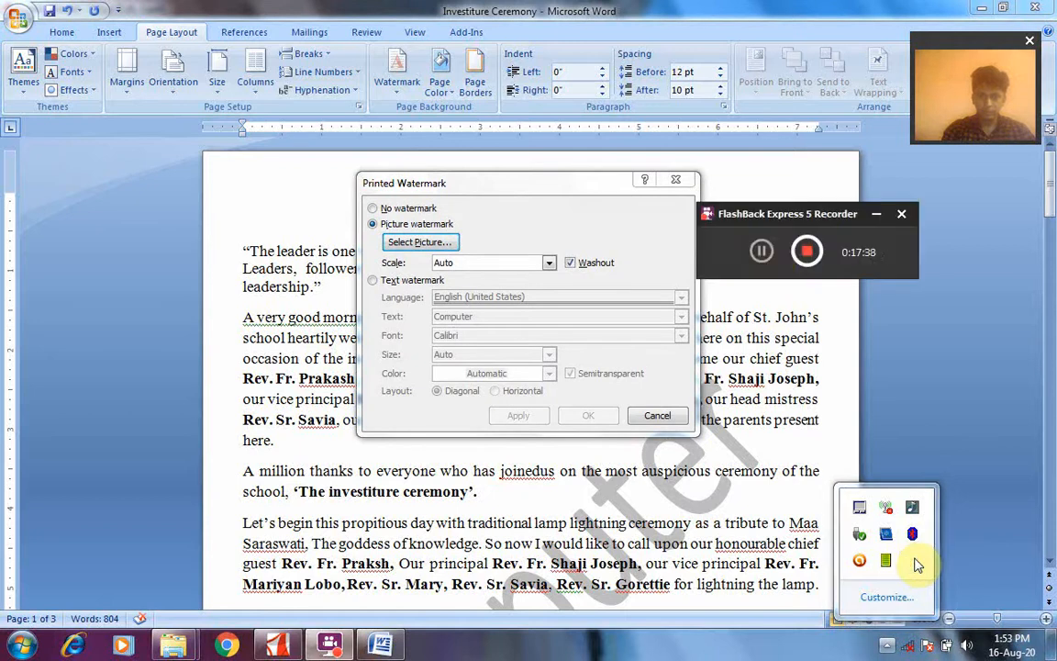
pyautogui.click(769, 257)
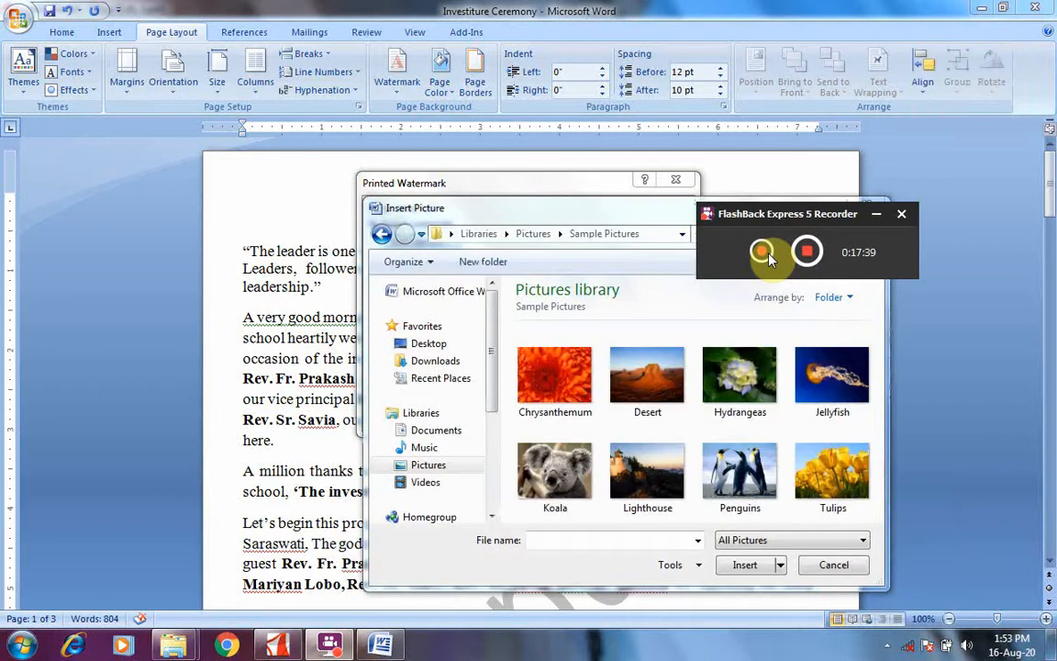
pyautogui.click(763, 252)
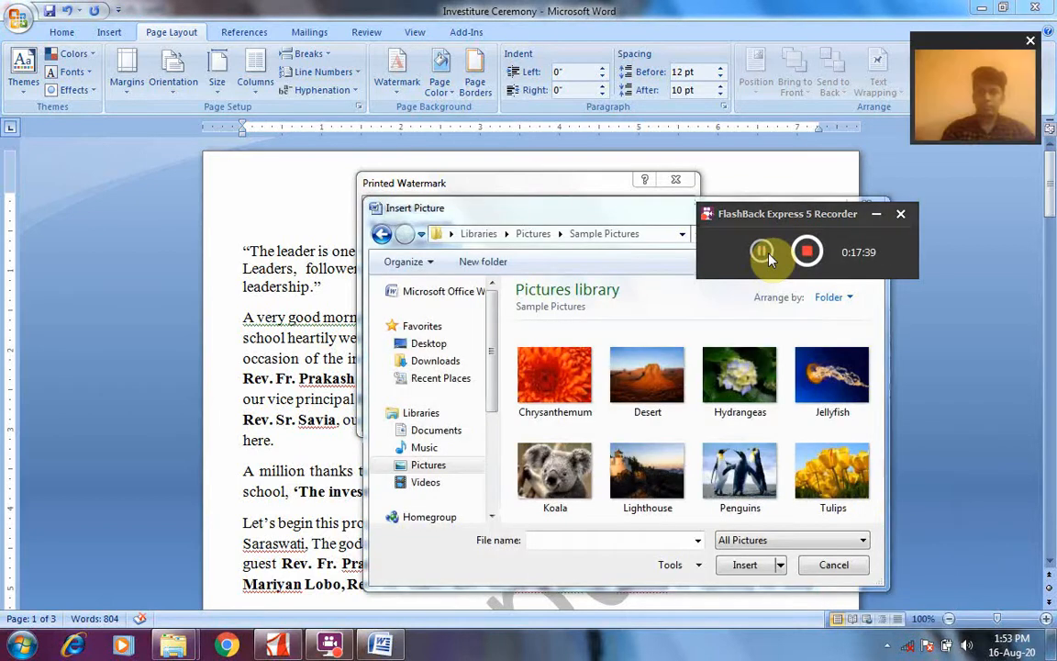
pyautogui.click(876, 214)
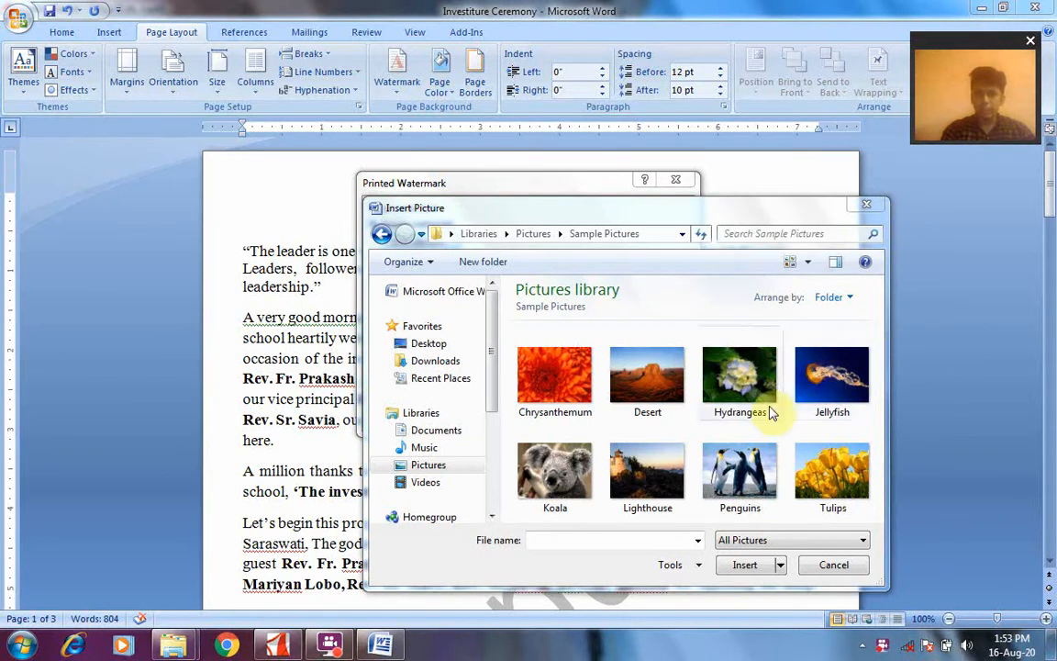
# Insert the Penguins sample picture as the watermark, apply it and close the watermark settings
pyautogui.click(736, 466)
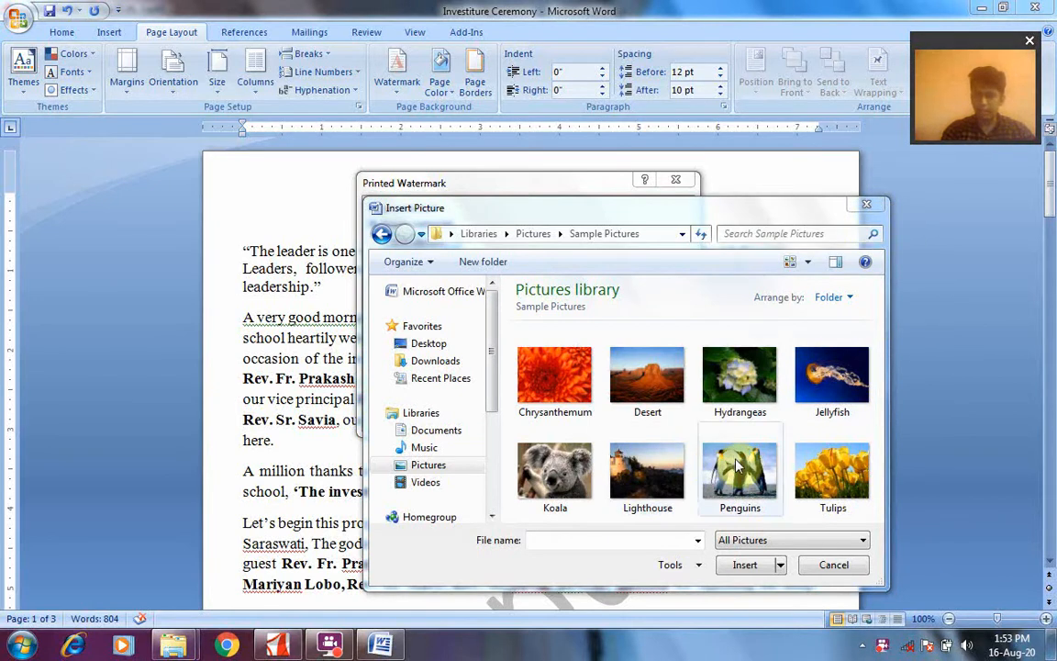
pyautogui.click(741, 566)
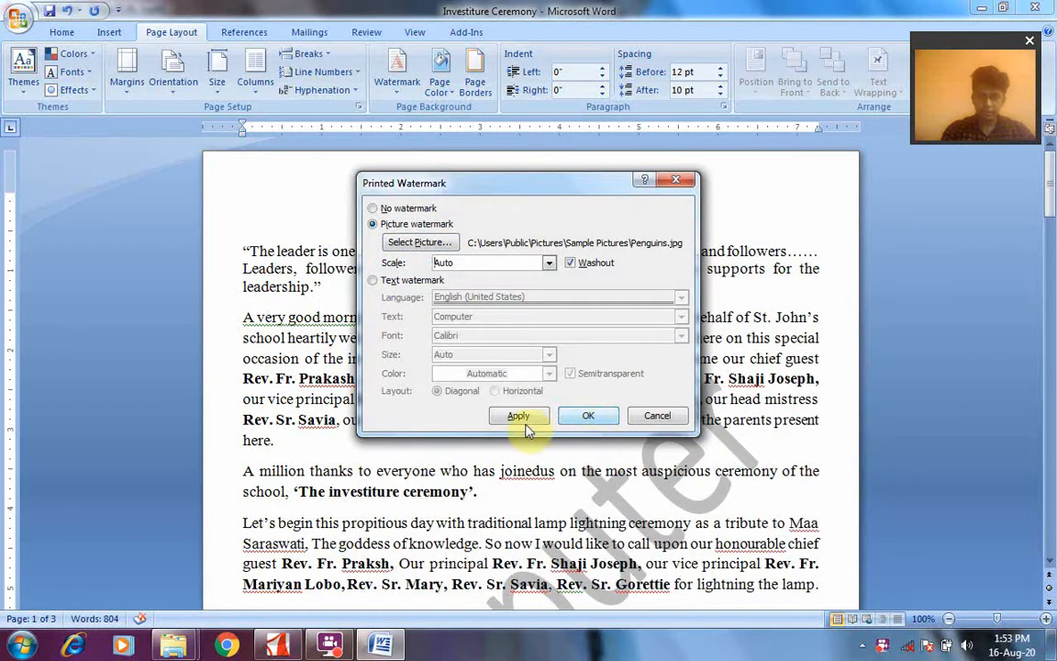
pyautogui.click(520, 418)
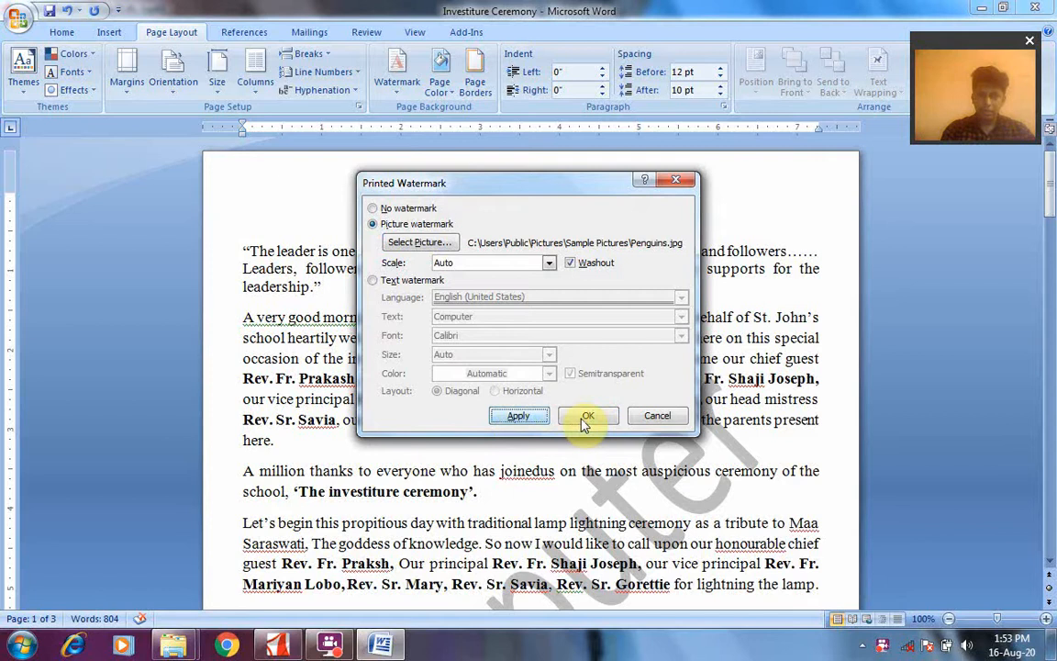
pyautogui.click(657, 417)
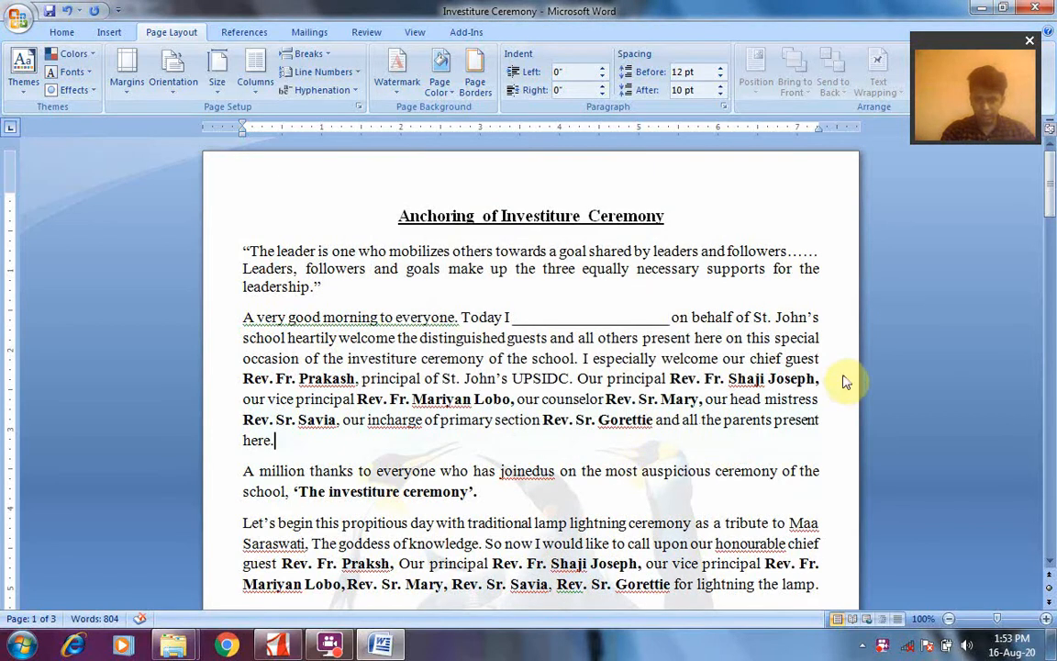
pyautogui.moveTo(1049, 176); pyautogui.dragTo(1049, 253)
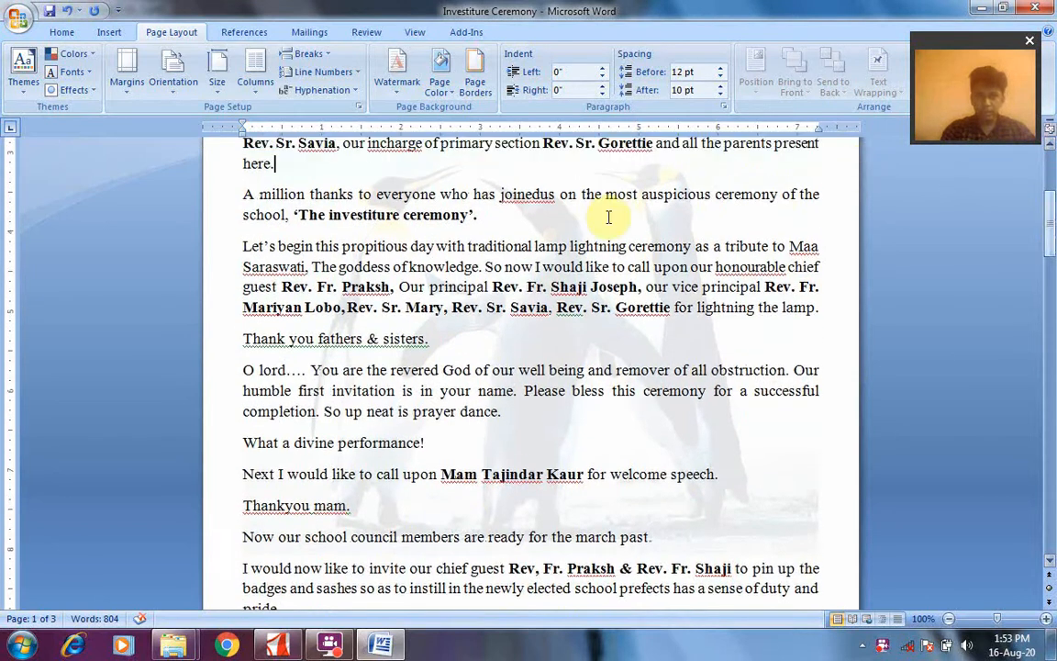
# Examine the scale options for the picture watermark in the custom watermark settings and cancel without changes
pyautogui.click(403, 91)
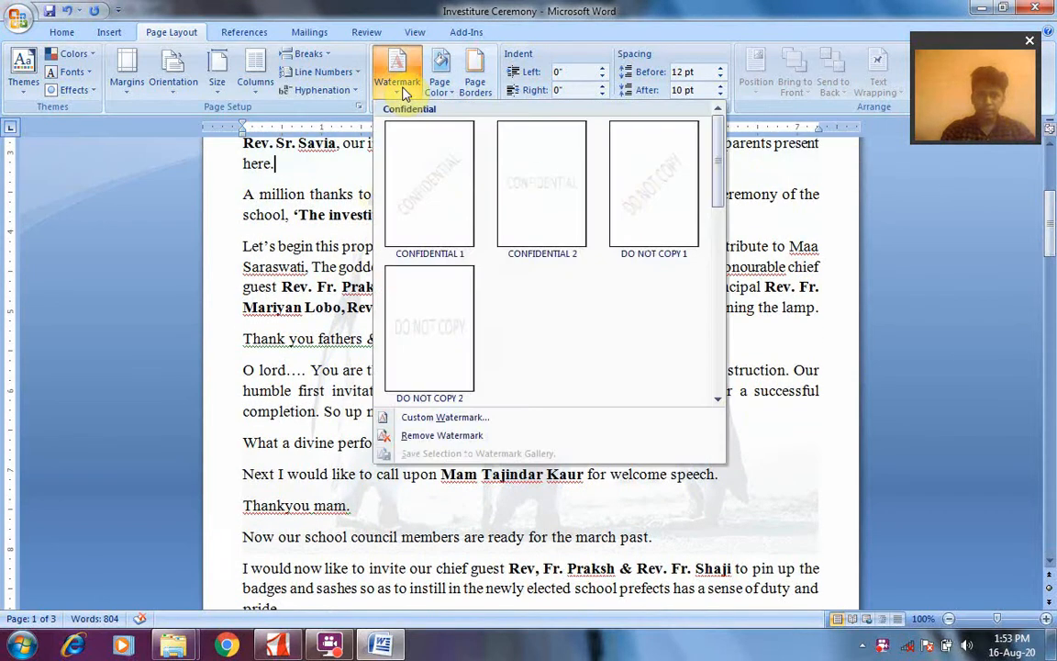
pyautogui.click(444, 418)
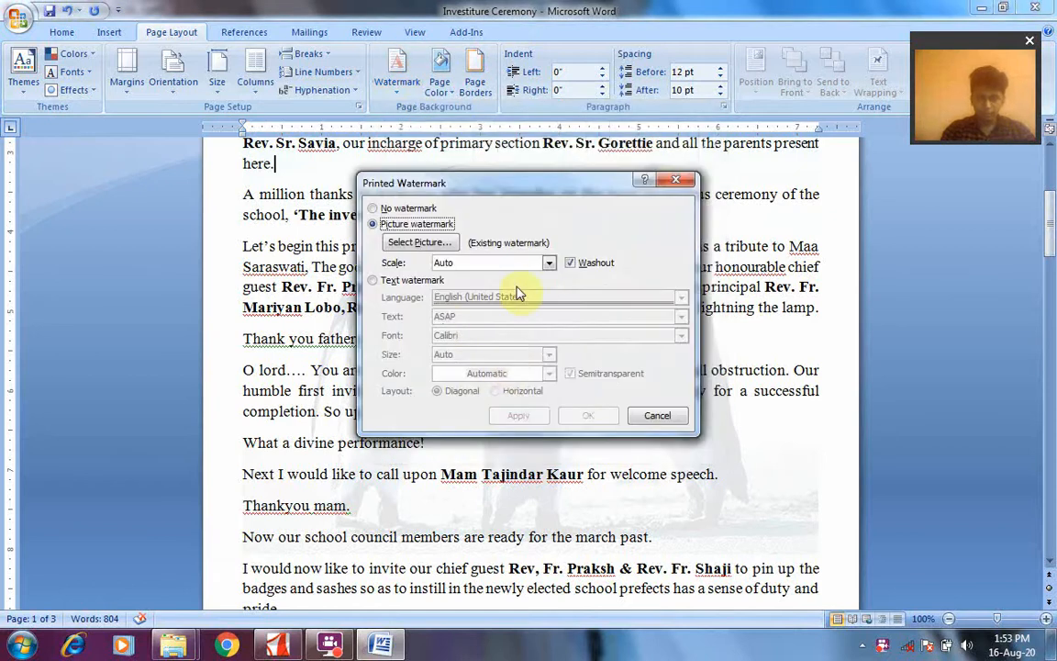
pyautogui.click(549, 264)
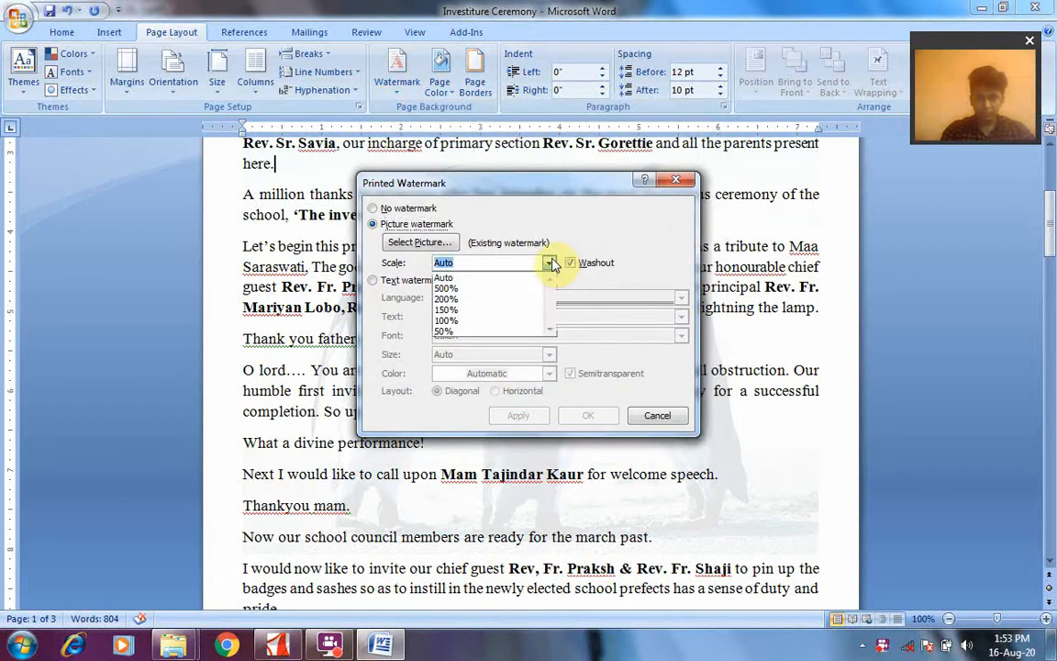
pyautogui.click(551, 264)
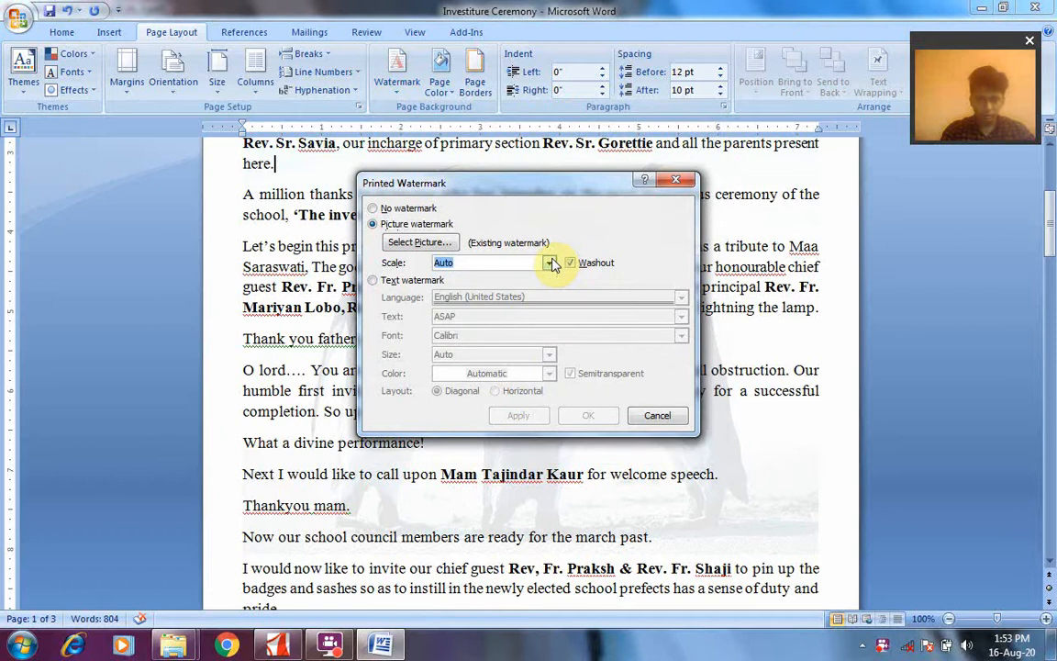
pyautogui.click(653, 415)
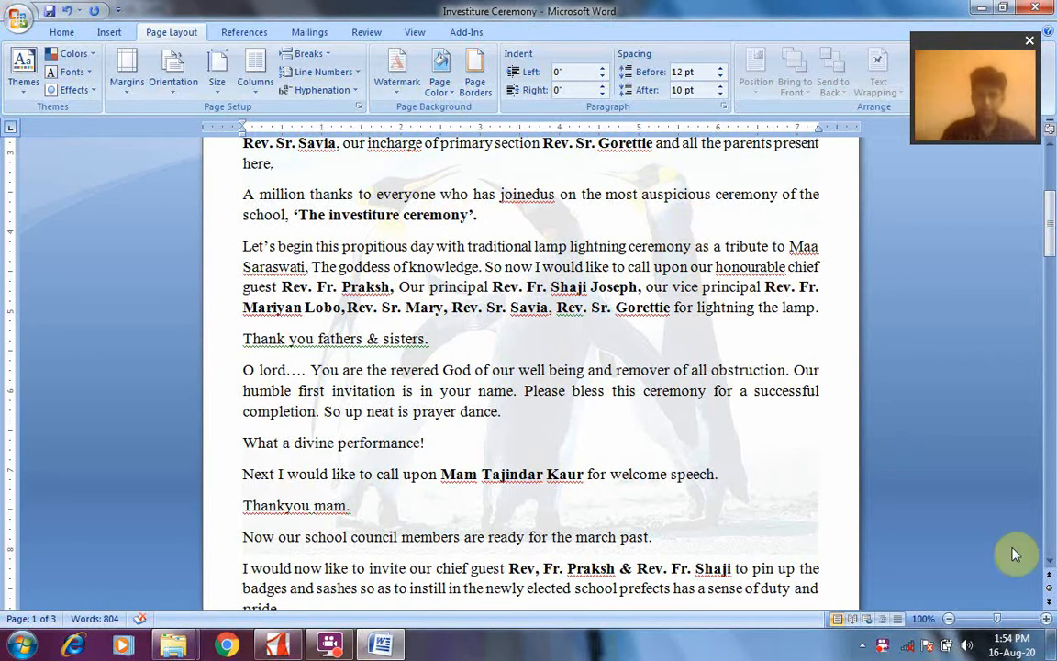
pyautogui.rightClick(881, 647)
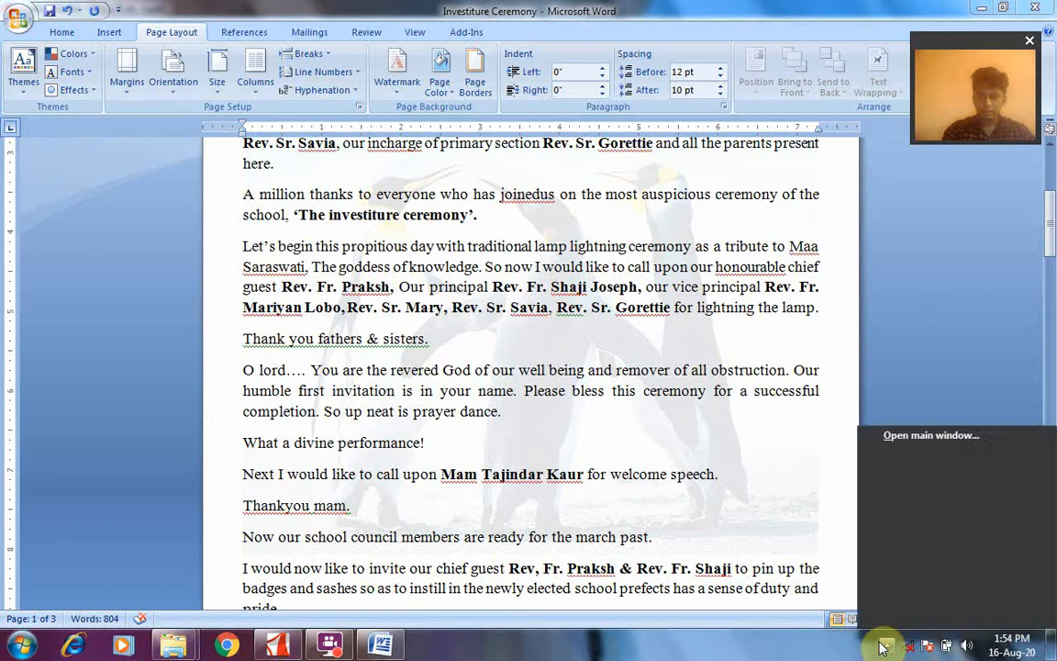
pyautogui.click(882, 646)
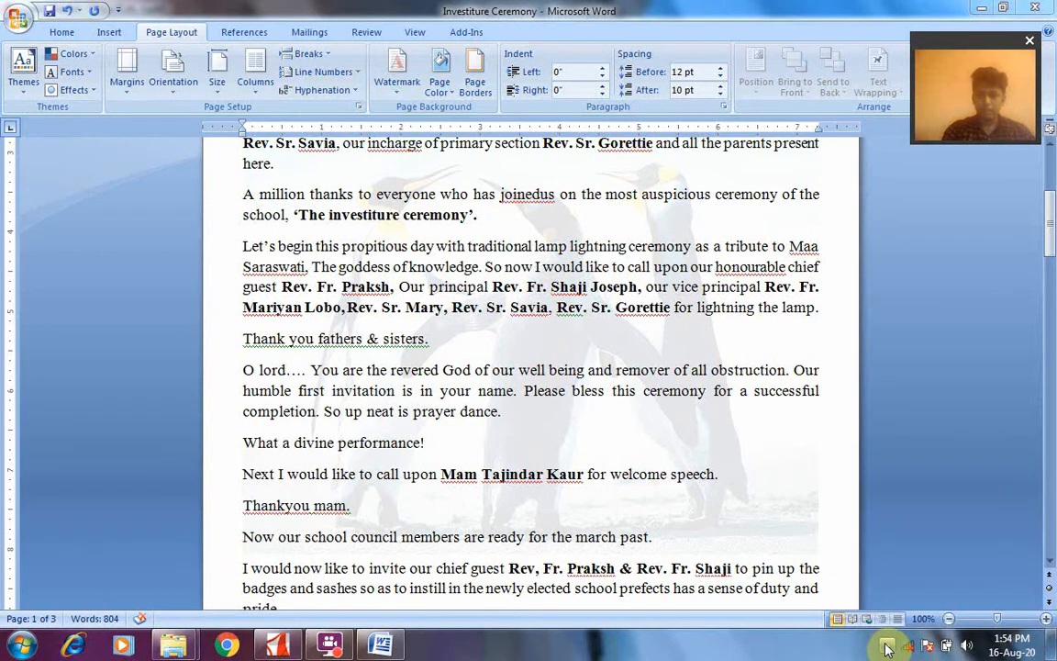
pyautogui.click(886, 647)
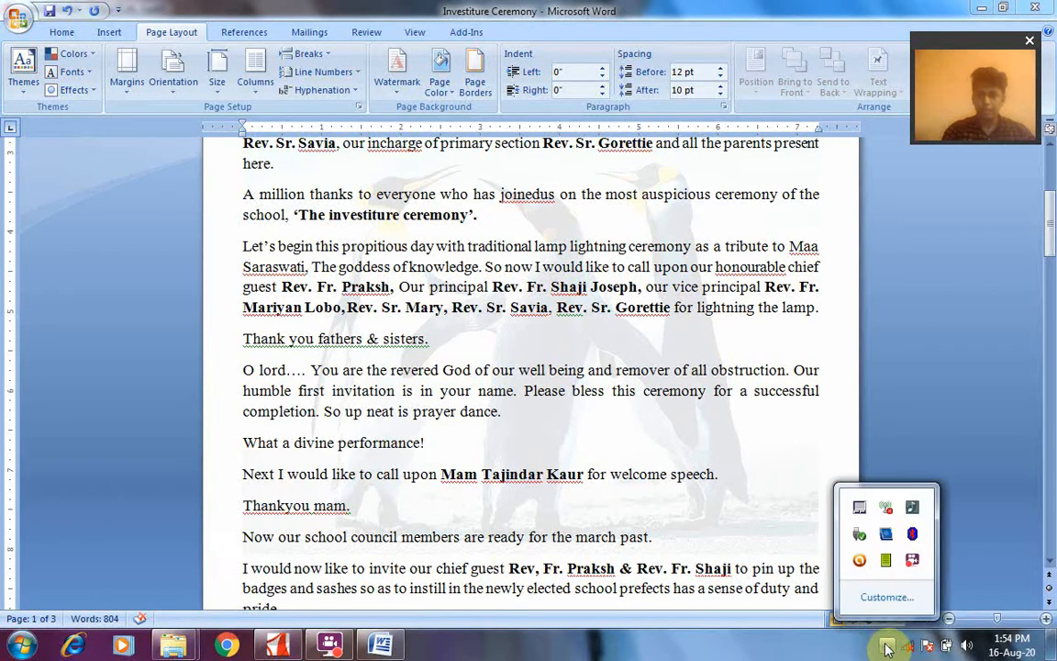
pyautogui.click(913, 563)
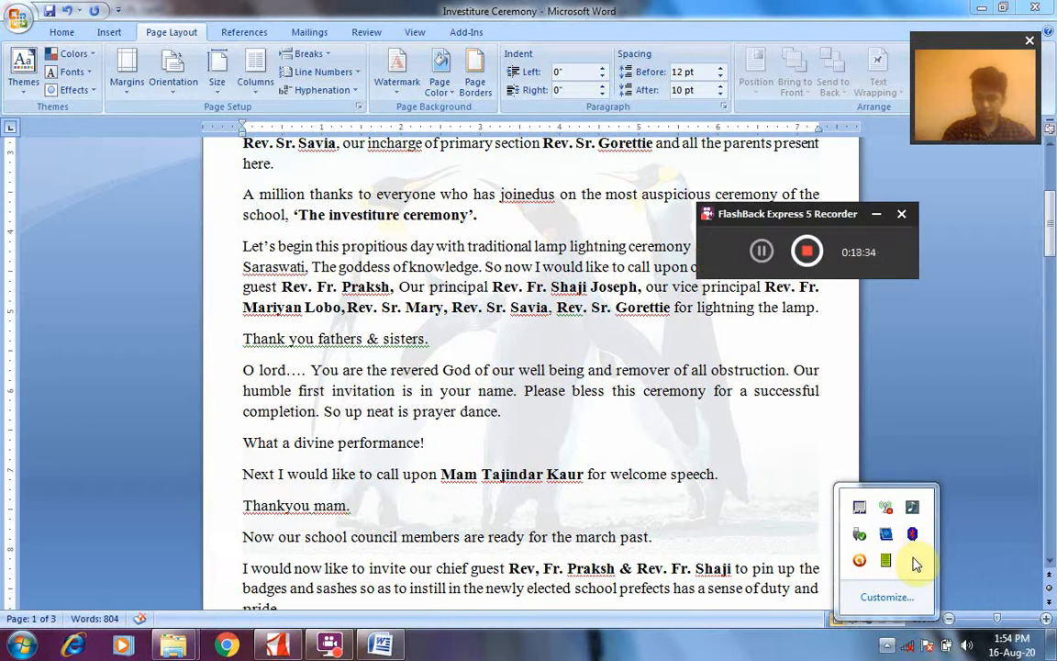
pyautogui.click(761, 253)
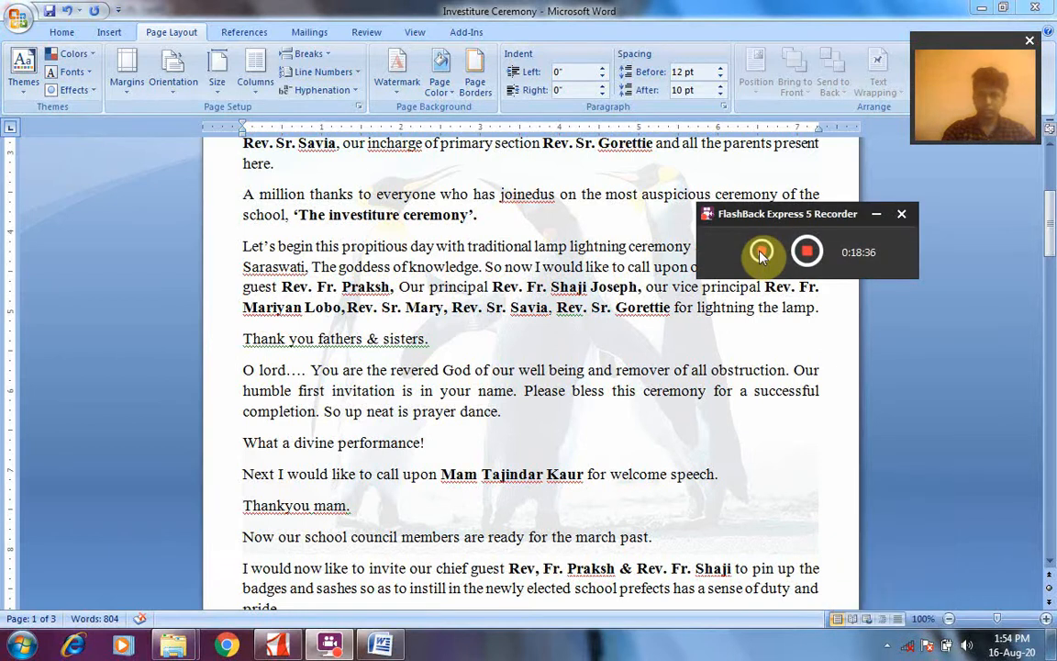
pyautogui.click(876, 217)
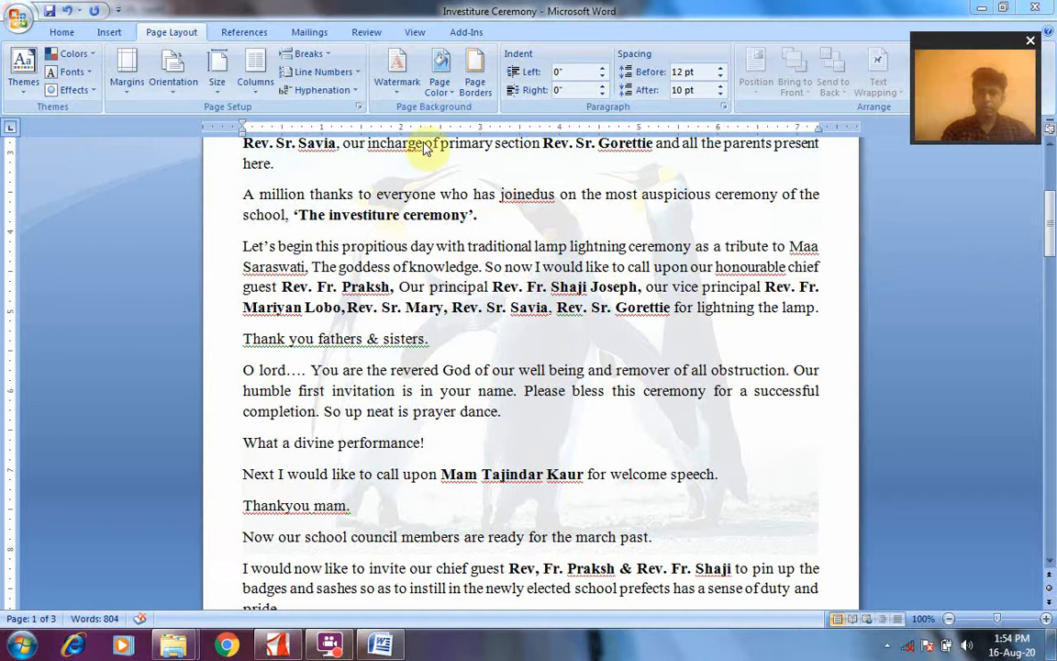
# Remove the picture watermark from the document and check the pages
pyautogui.click(396, 85)
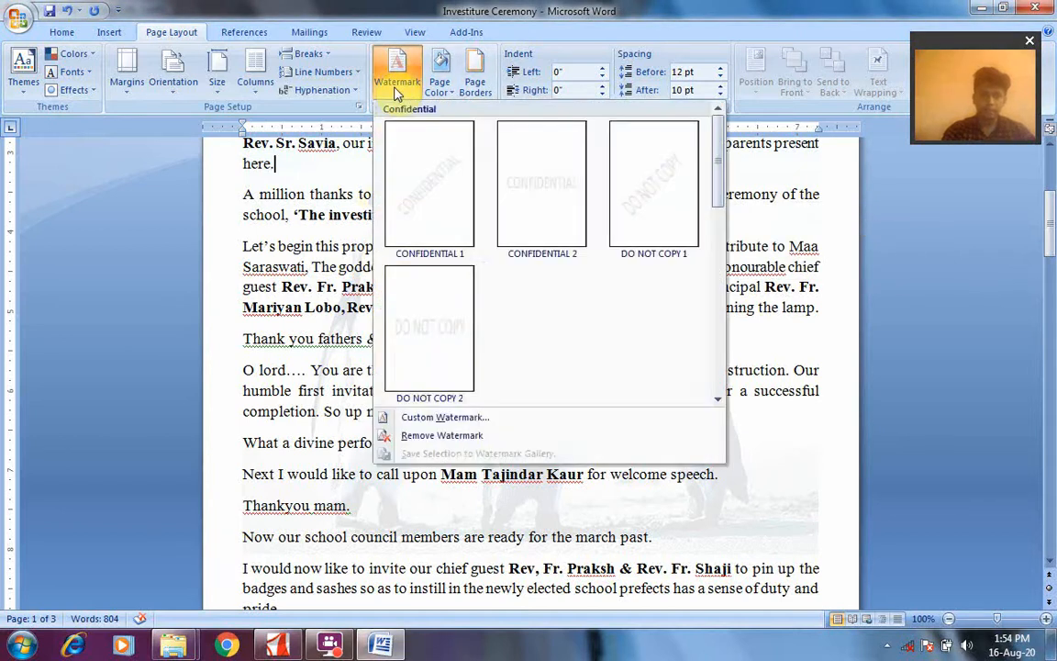
pyautogui.click(432, 437)
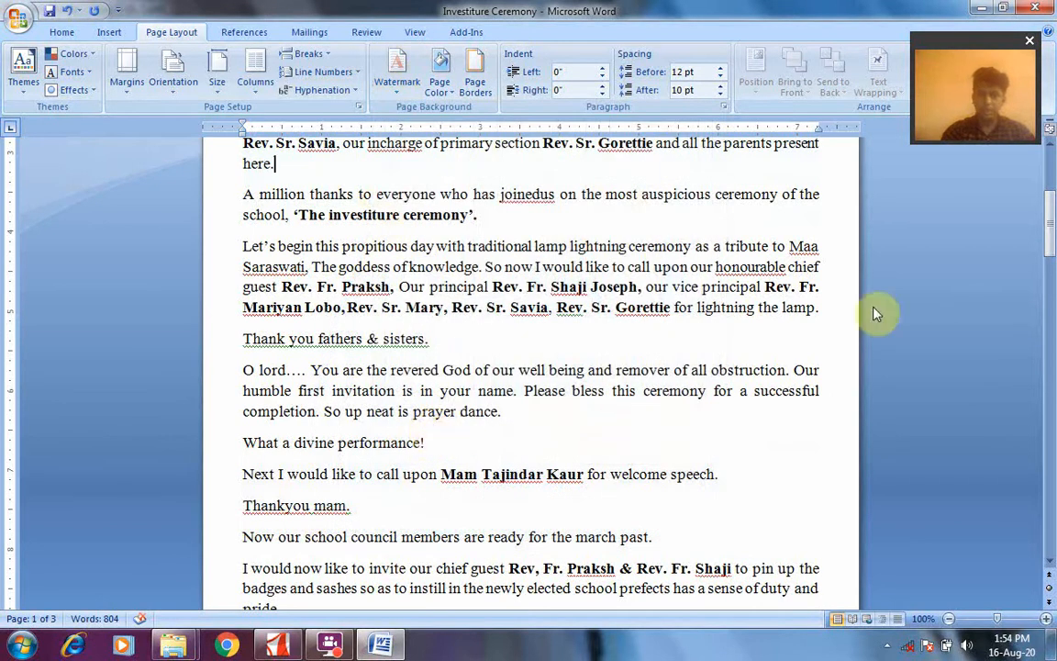
pyautogui.moveTo(1053, 218); pyautogui.dragTo(1053, 262)
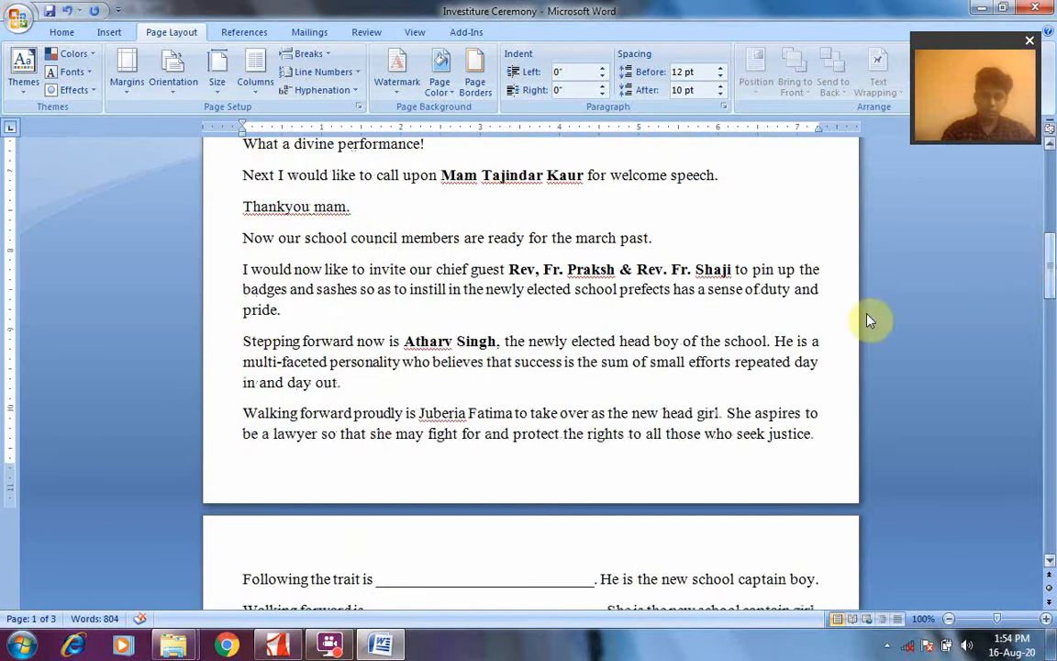
# Switch to the chapter PDF and read the page border instructions with Figure 3.13 on page 7
pyautogui.click(284, 648)
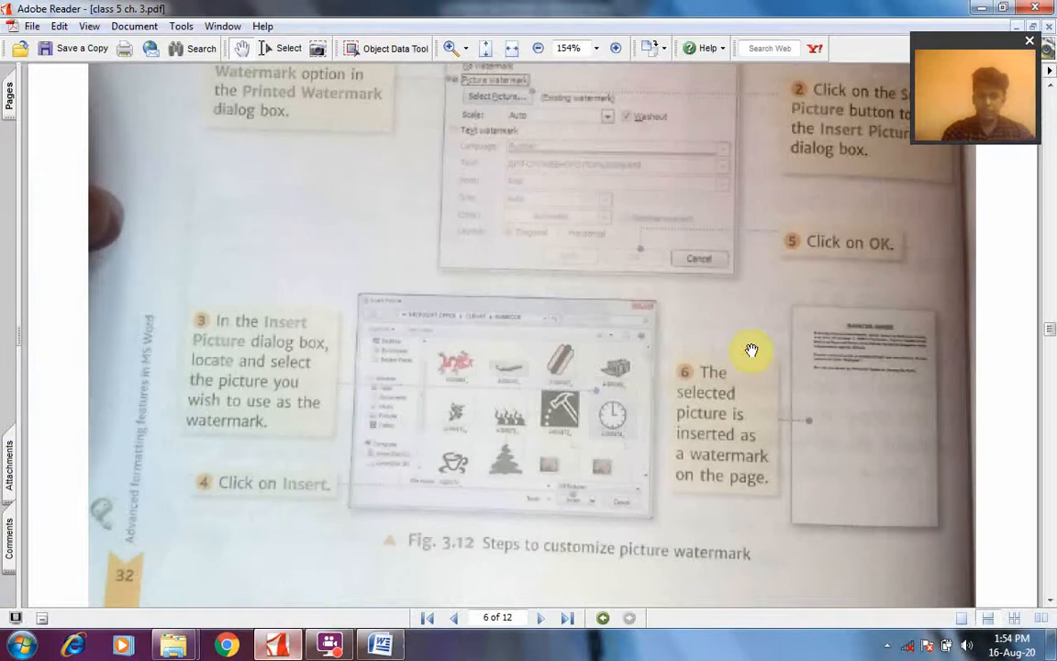
pyautogui.click(540, 619)
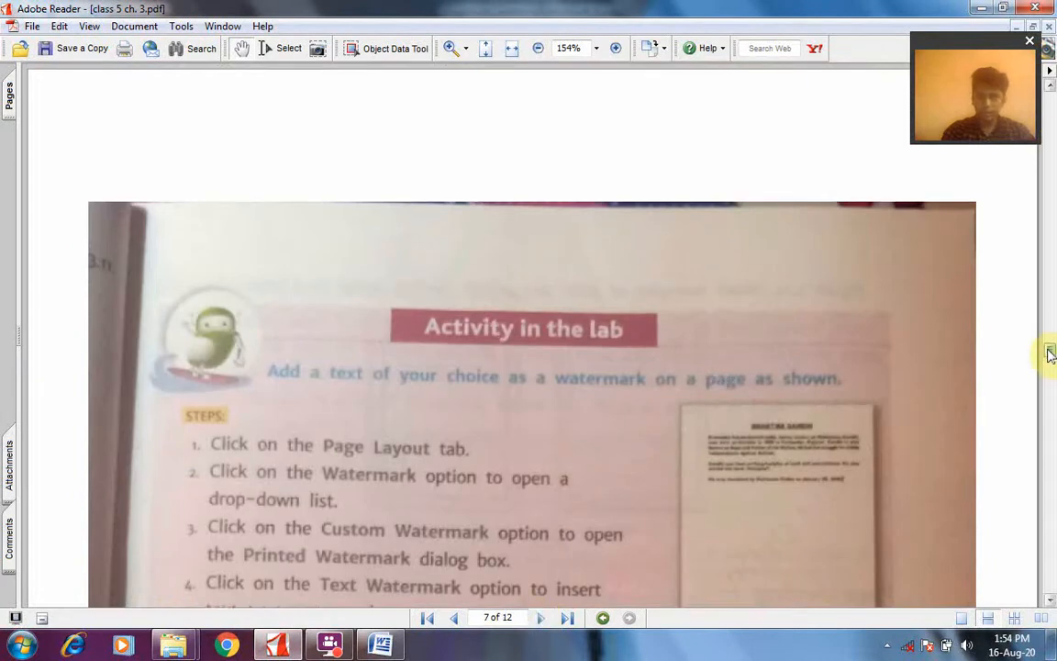
pyautogui.moveTo(1051, 350); pyautogui.dragTo(1051, 370)
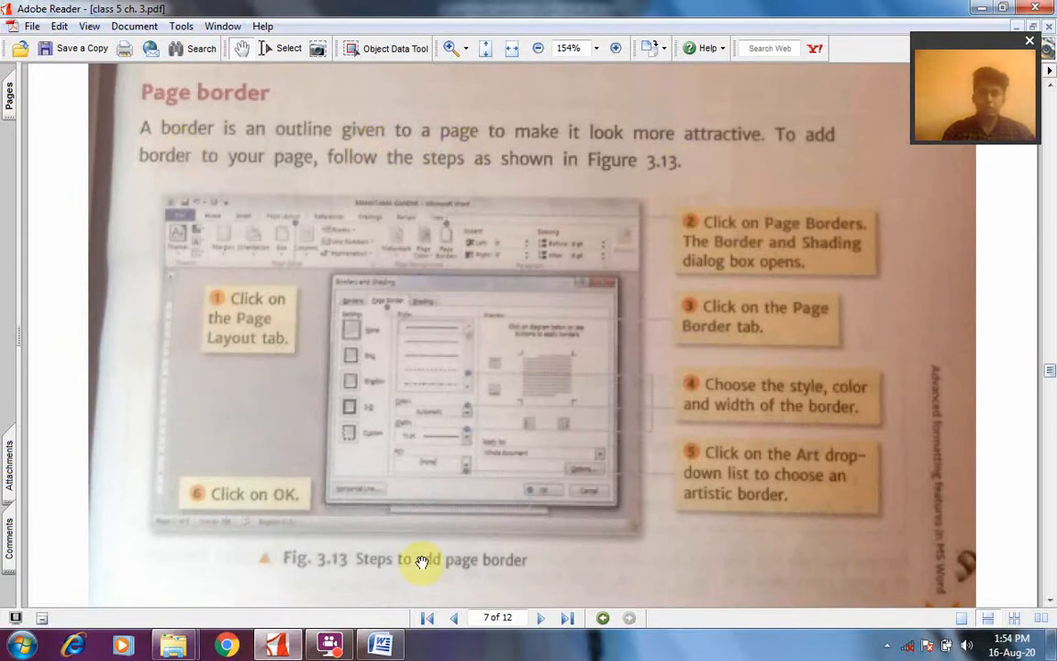
# Switch back to the Word document and apply a Box page border with the green tree art to the whole document
pyautogui.click(381, 645)
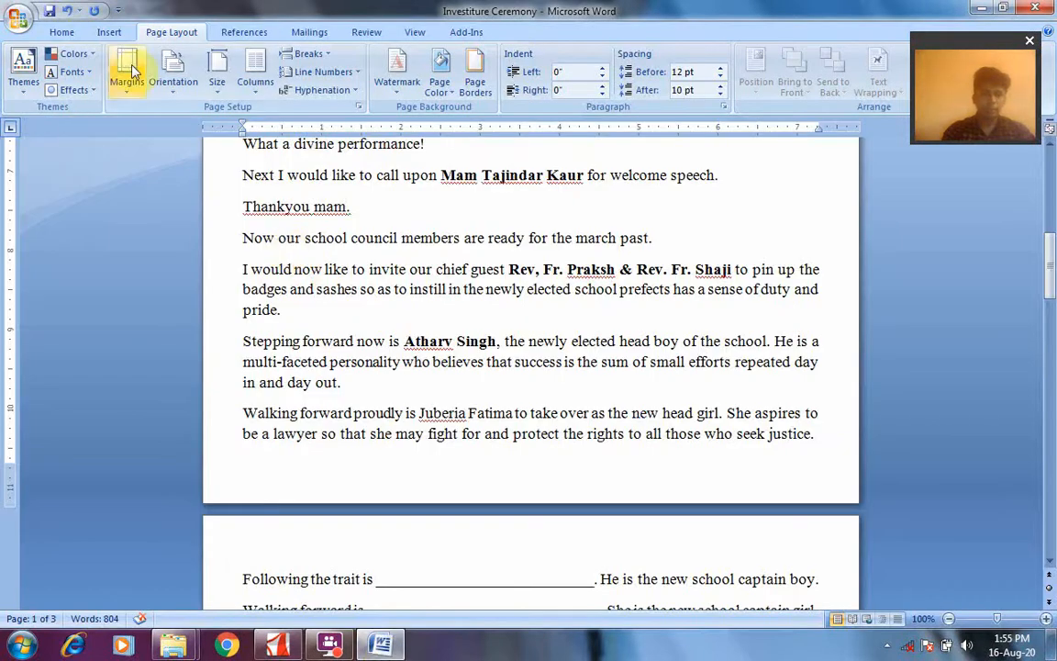
pyautogui.click(483, 85)
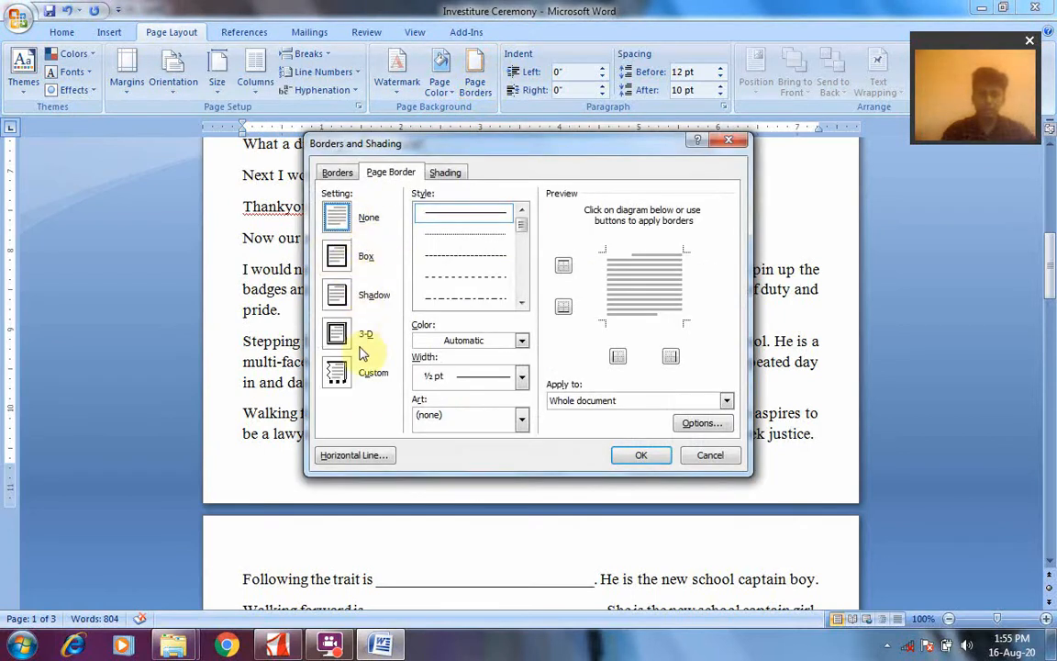
pyautogui.click(351, 265)
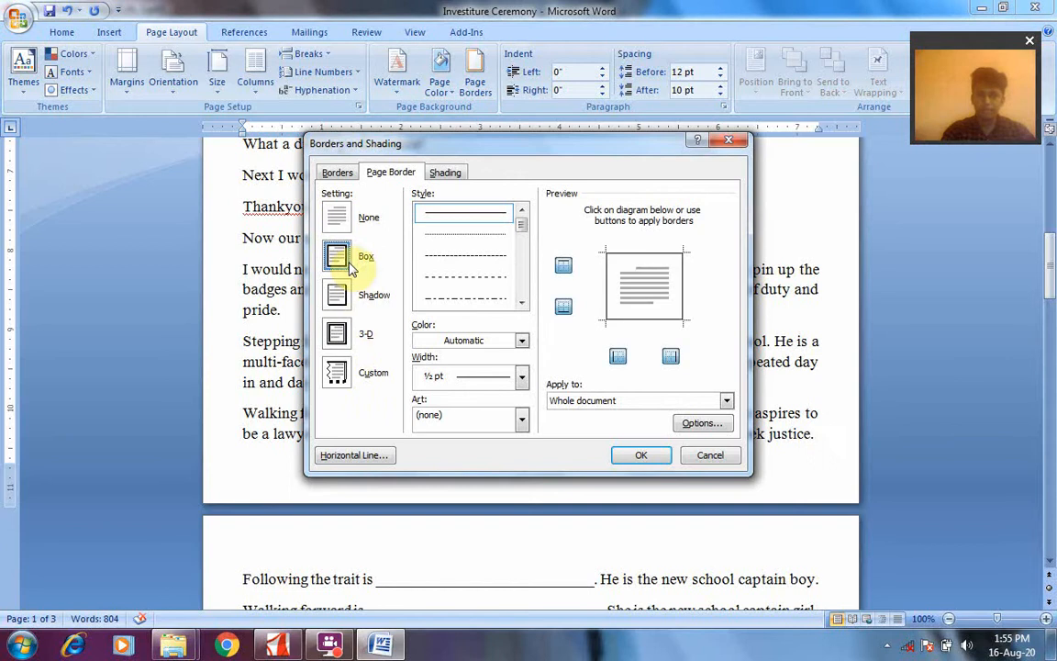
pyautogui.click(522, 423)
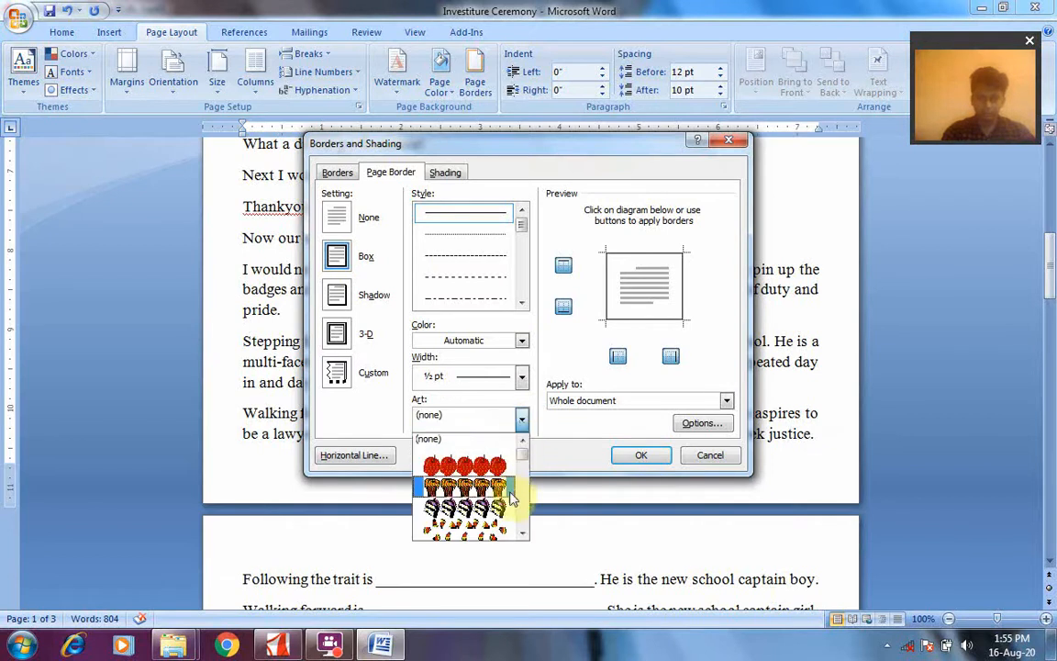
pyautogui.scroll(-5, 523, 538)
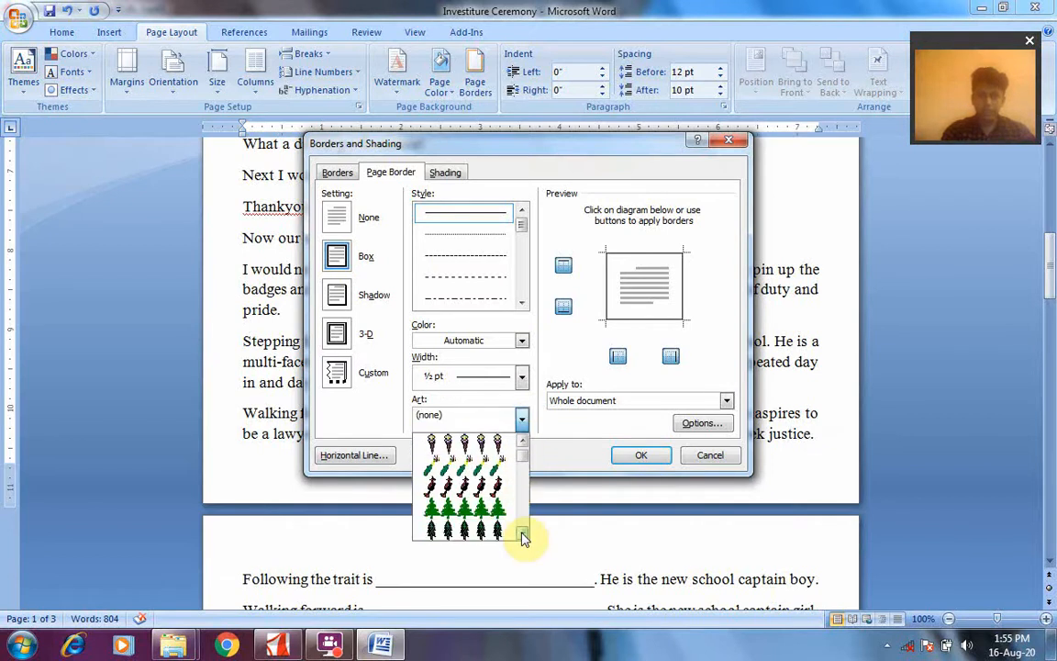
pyautogui.click(478, 486)
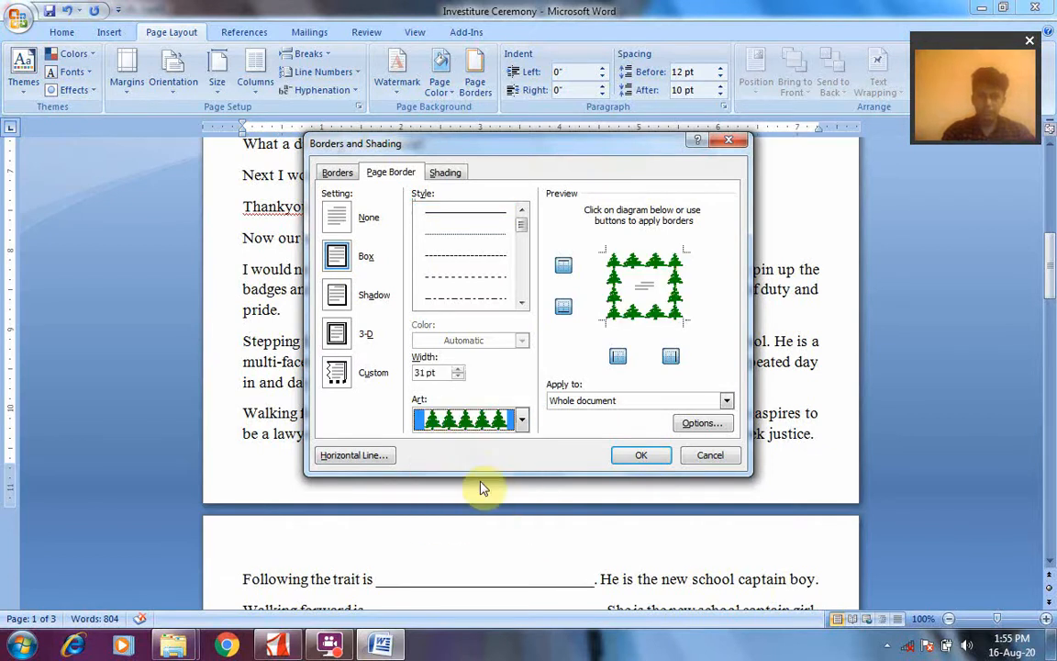
pyautogui.click(635, 456)
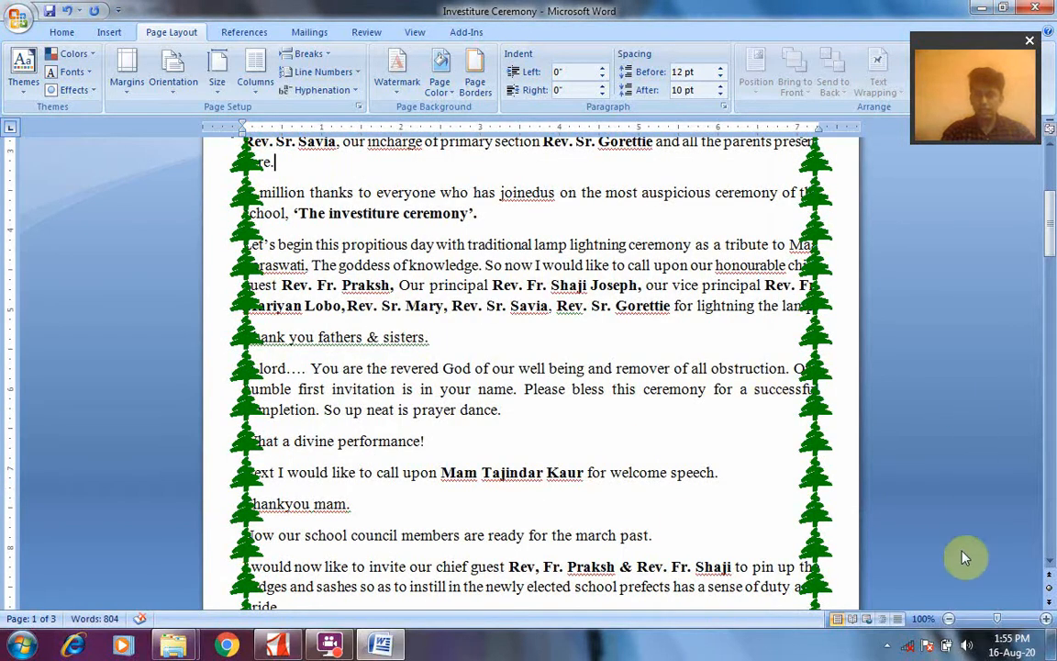
# Change the page border to a plain line by setting the art to none and the width to 1 ½ pt
pyautogui.click(951, 620)
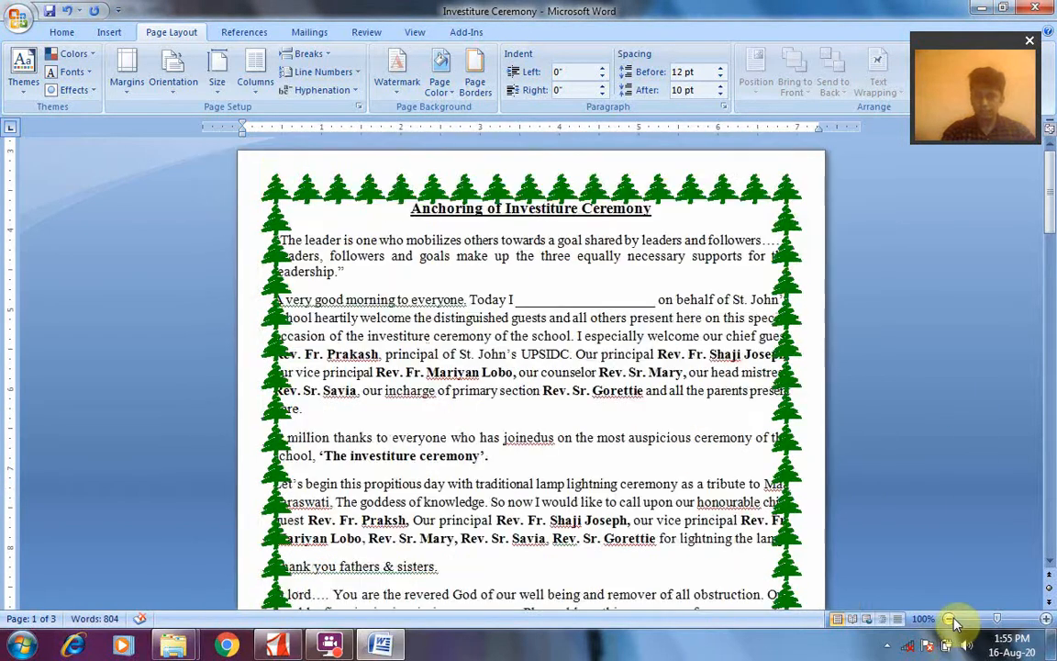
pyautogui.click(951, 620)
pyautogui.click(952, 622)
pyautogui.click(953, 621)
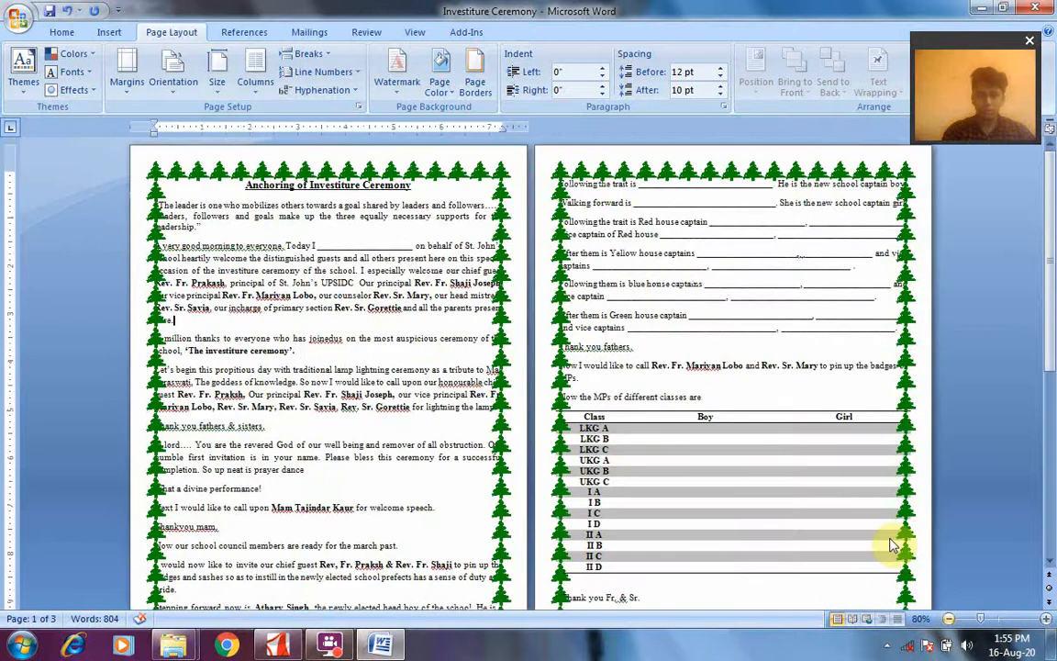
pyautogui.click(478, 81)
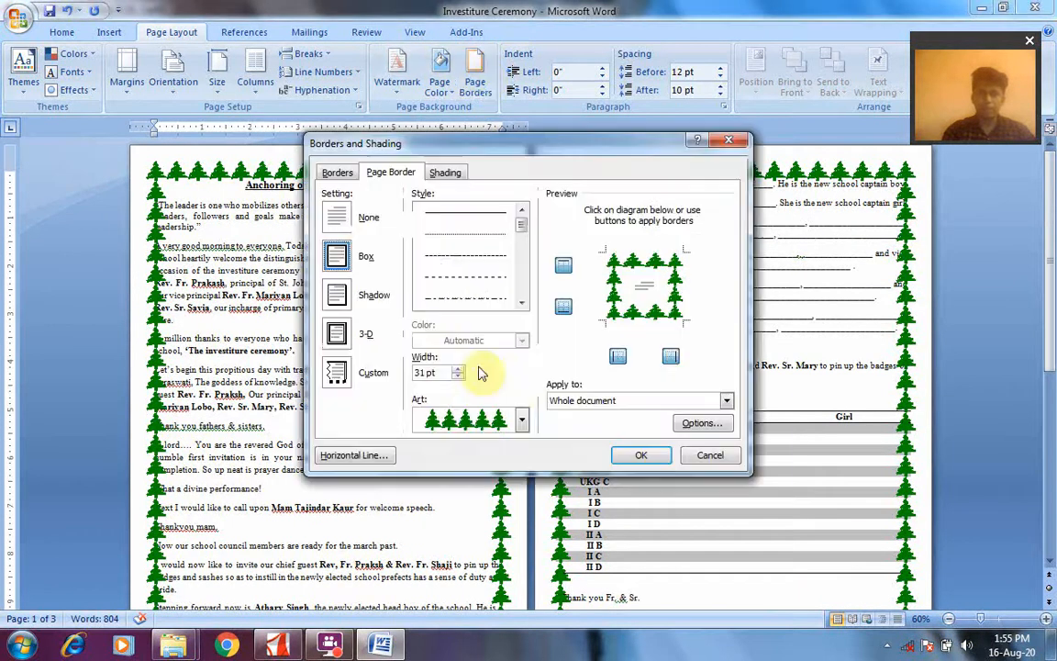
pyautogui.click(520, 421)
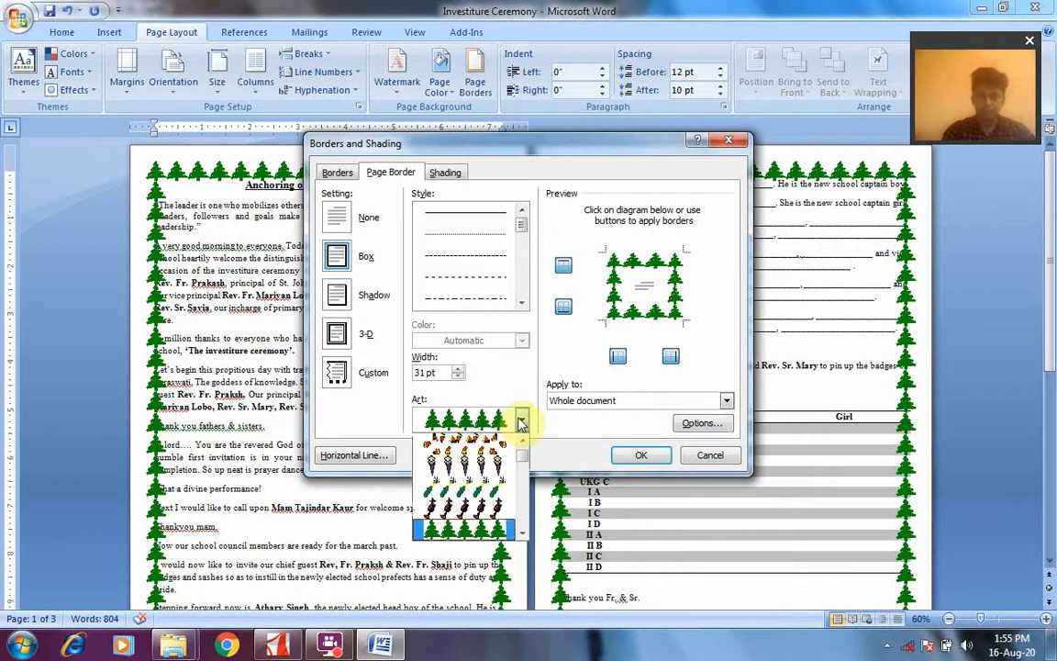
pyautogui.moveTo(524, 459); pyautogui.dragTo(524, 445)
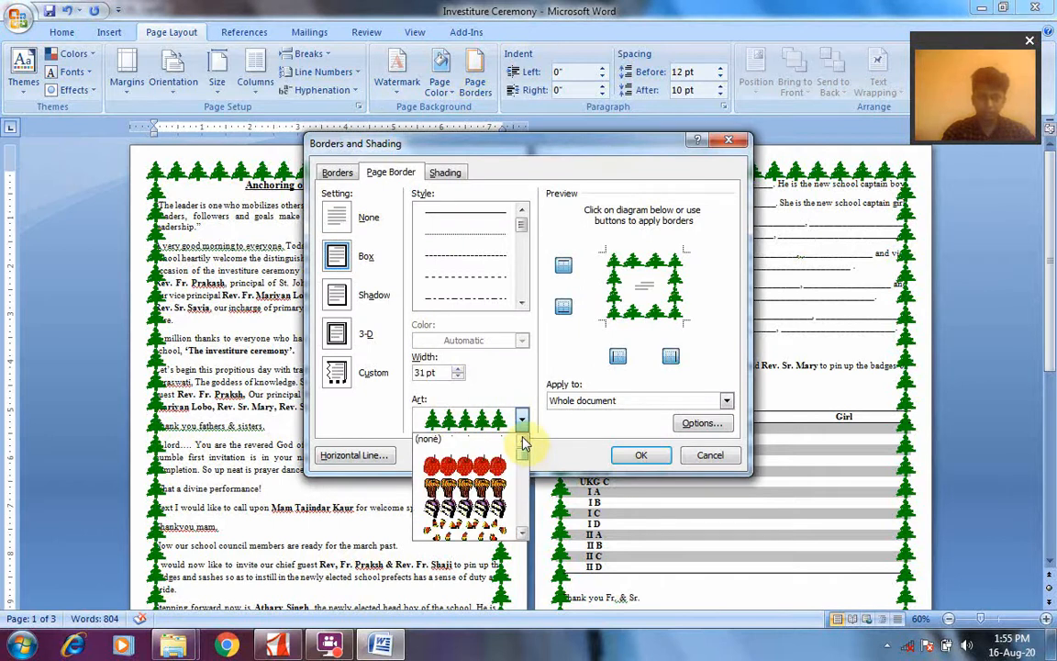
pyautogui.click(450, 440)
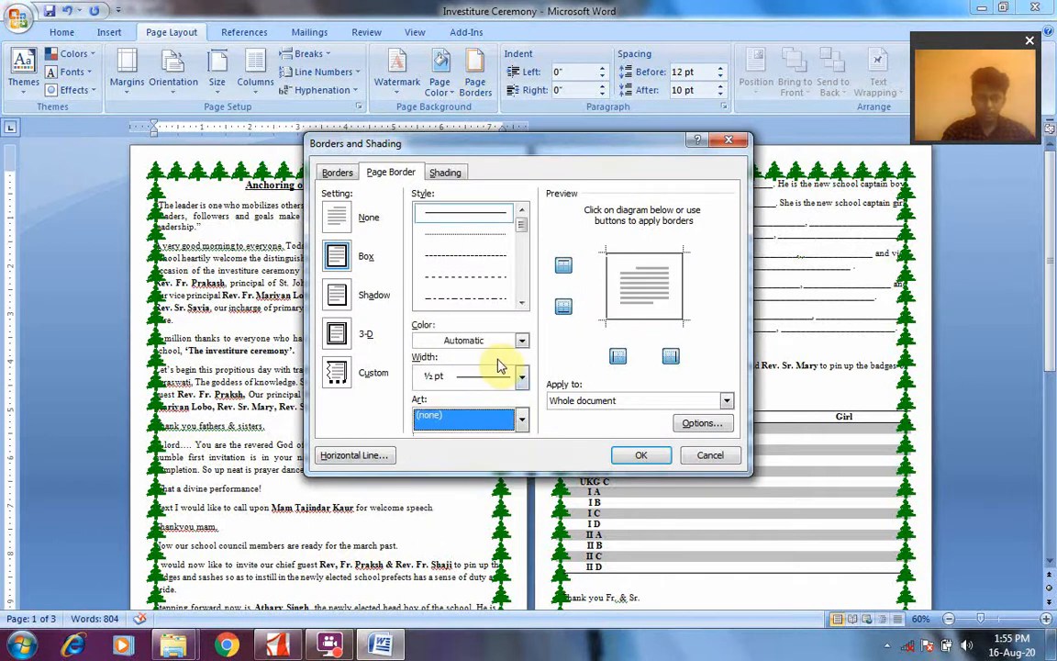
pyautogui.click(523, 377)
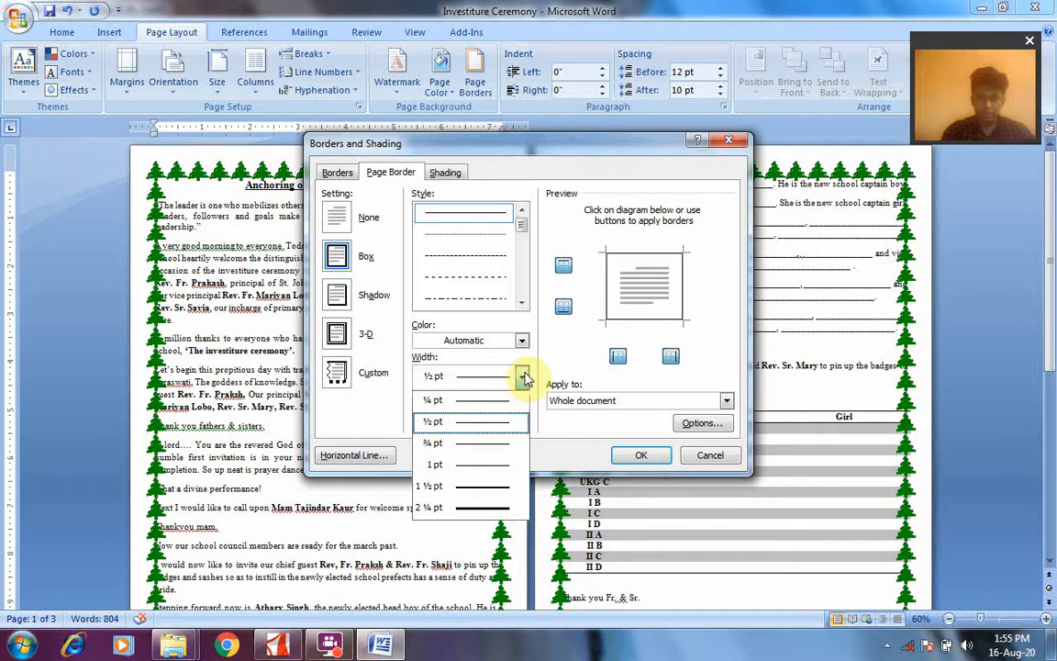
pyautogui.click(493, 493)
pyautogui.click(633, 456)
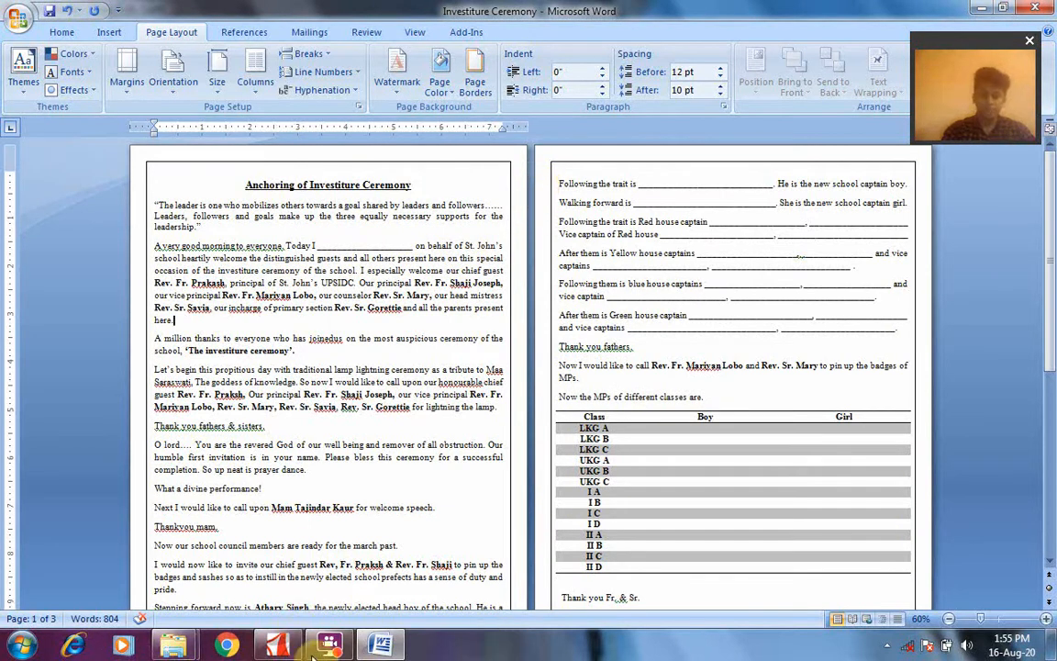
# Switch to the PDF and read the page border examples and the page shading instructions on page 8
pyautogui.click(280, 646)
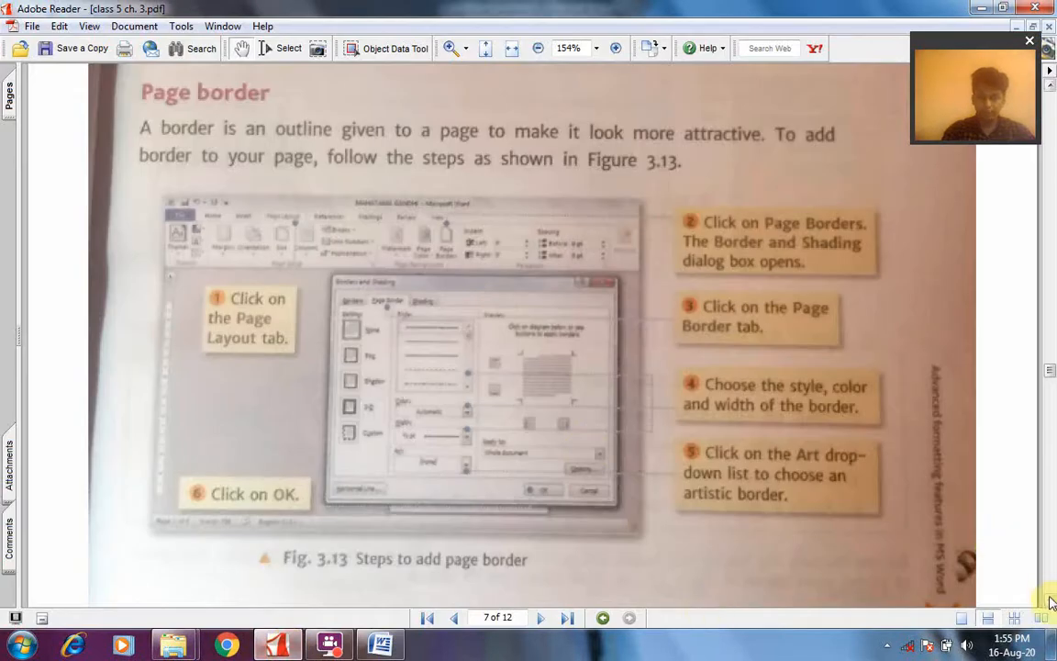
pyautogui.scroll(-5, 1051, 601)
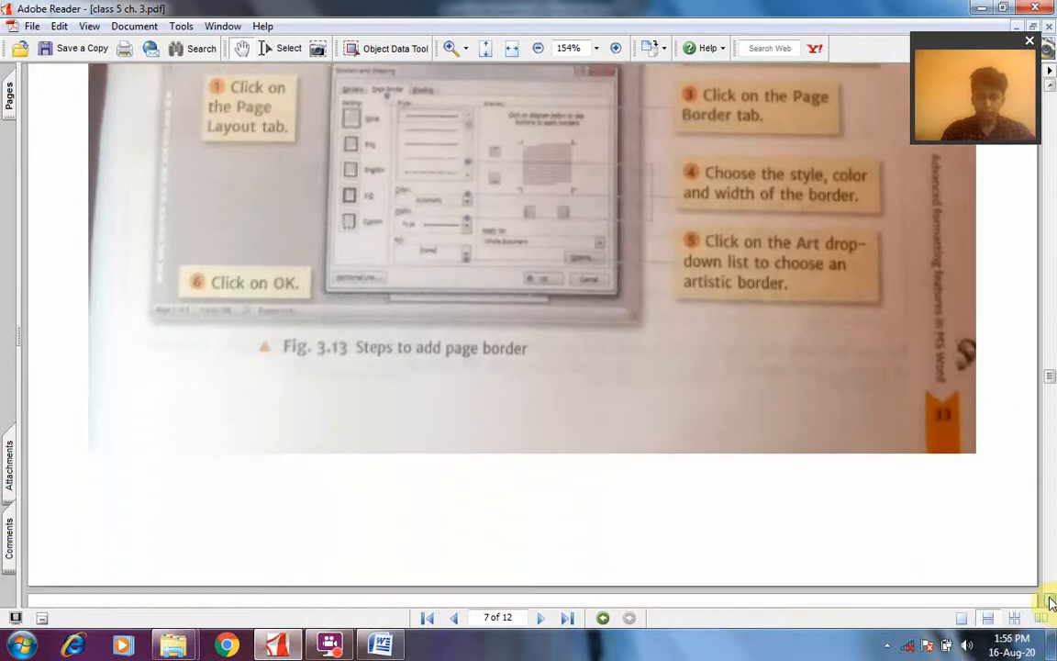
pyautogui.scroll(-8, 1050, 601)
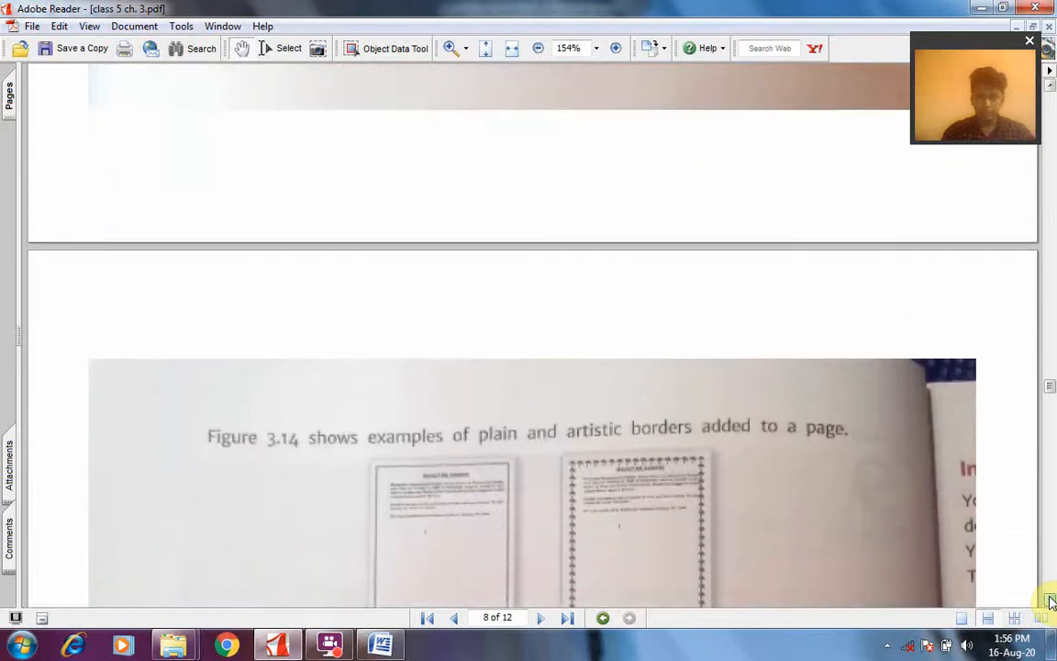
pyautogui.scroll(-7, 1051, 601)
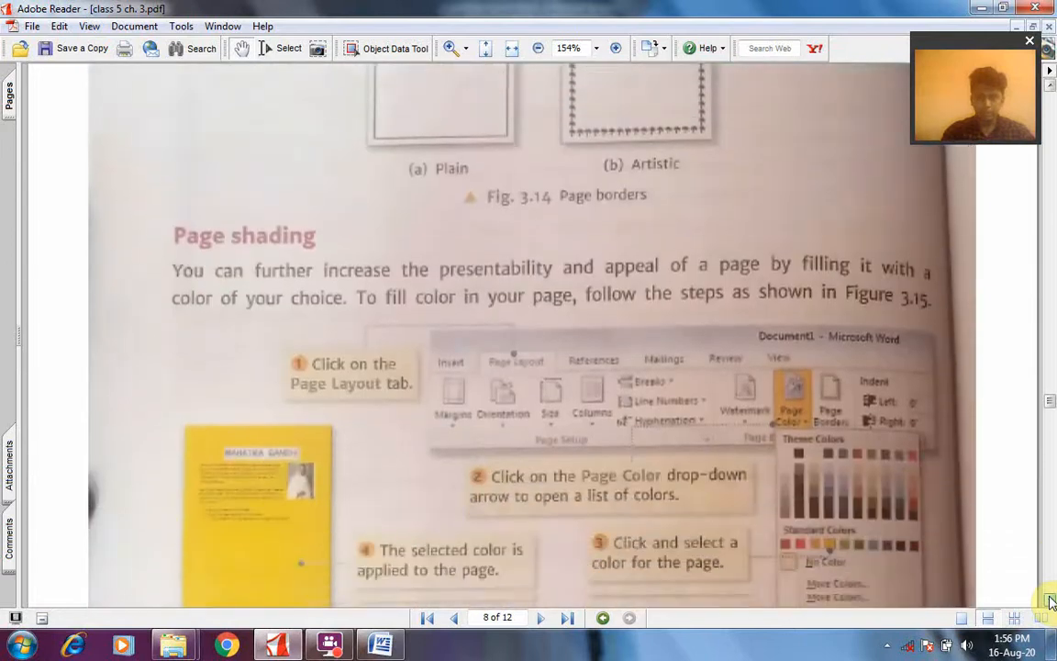
pyautogui.scroll(-3, 1051, 601)
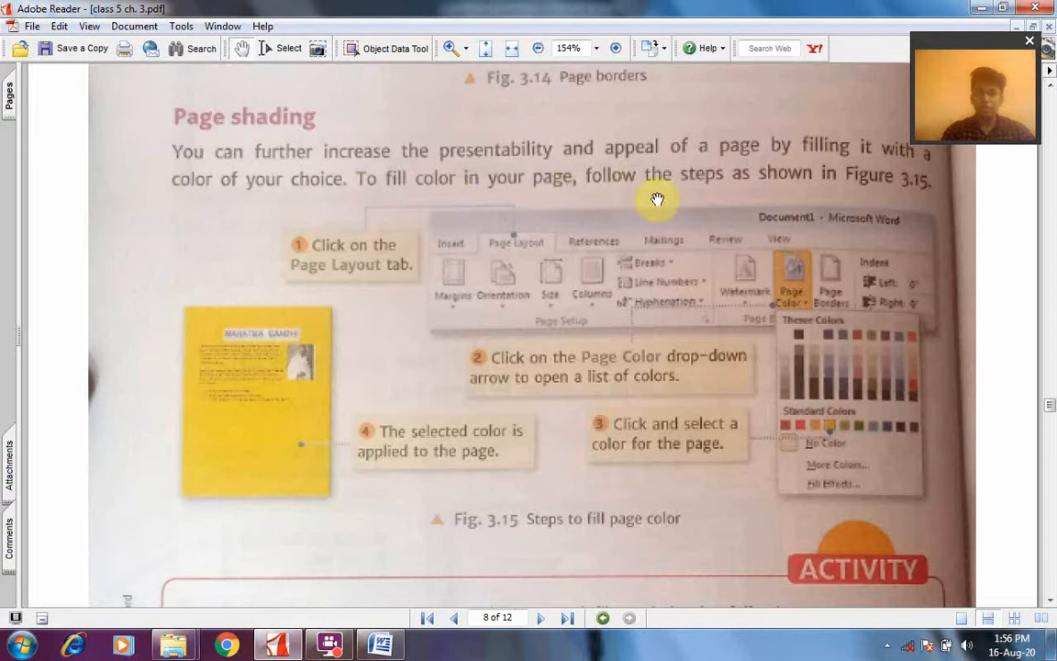
# Switch back to the Word document, fill the pages with standard yellow and change the page color to standard green
pyautogui.click(375, 647)
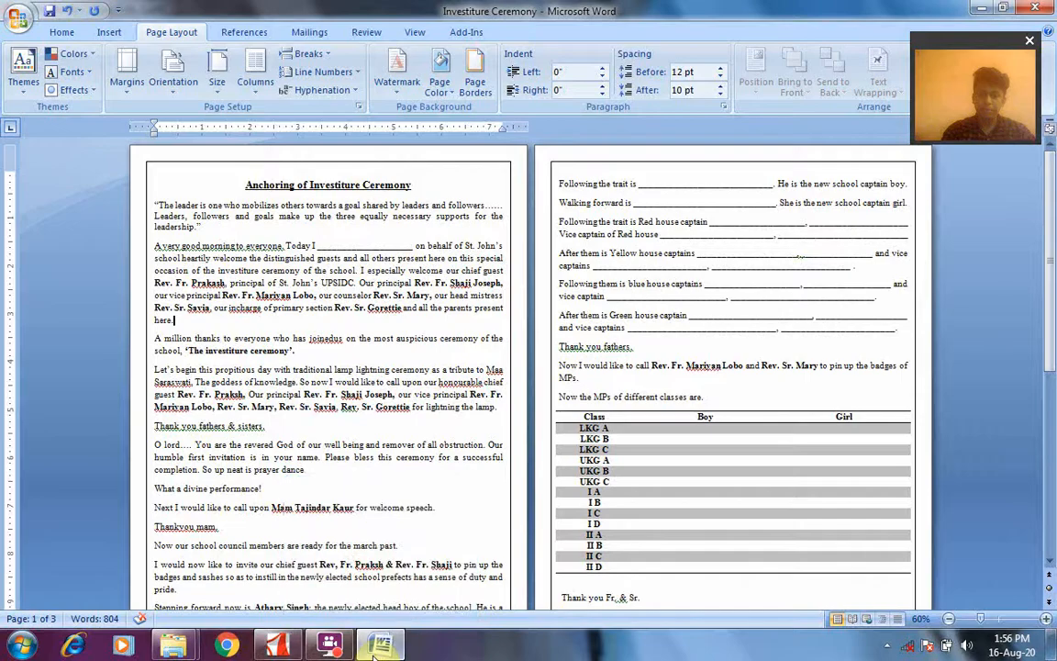
pyautogui.click(438, 87)
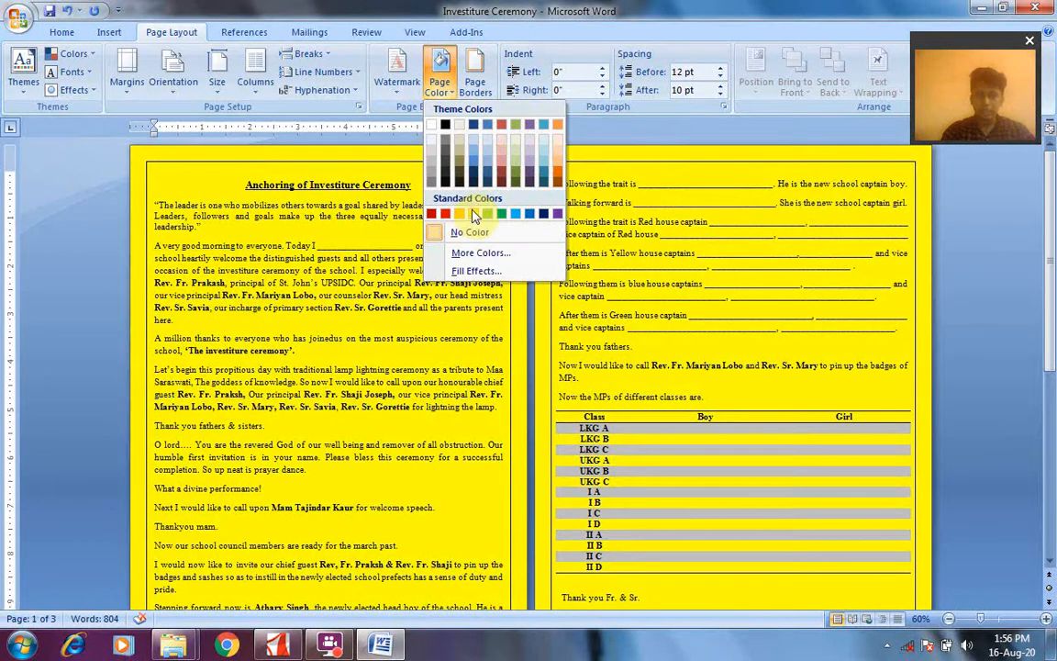
pyautogui.click(473, 214)
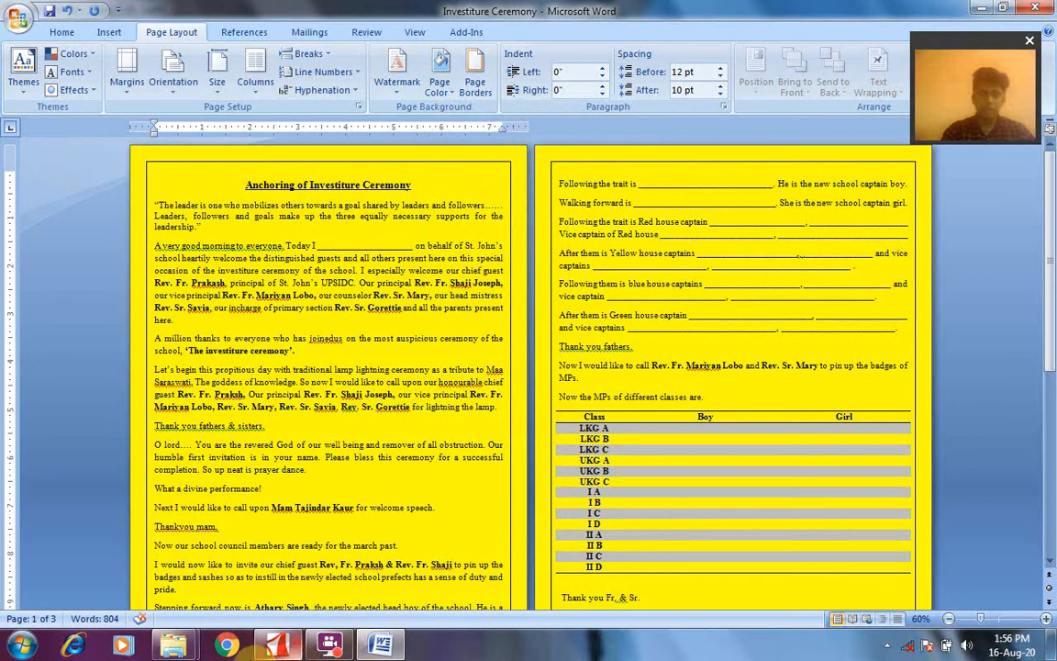
pyautogui.click(440, 92)
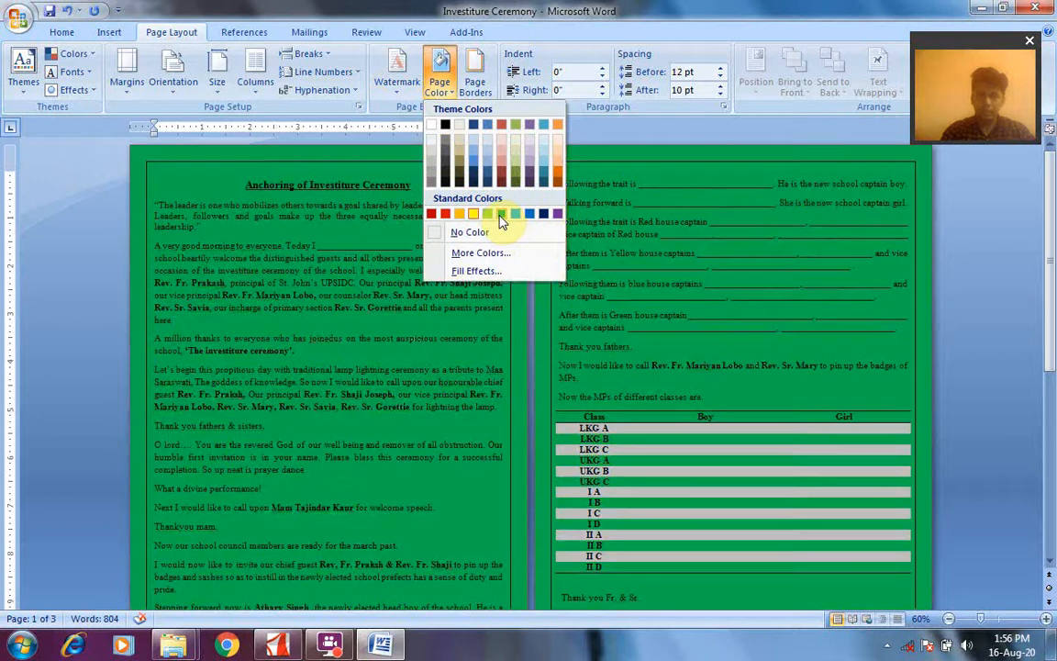
pyautogui.click(501, 213)
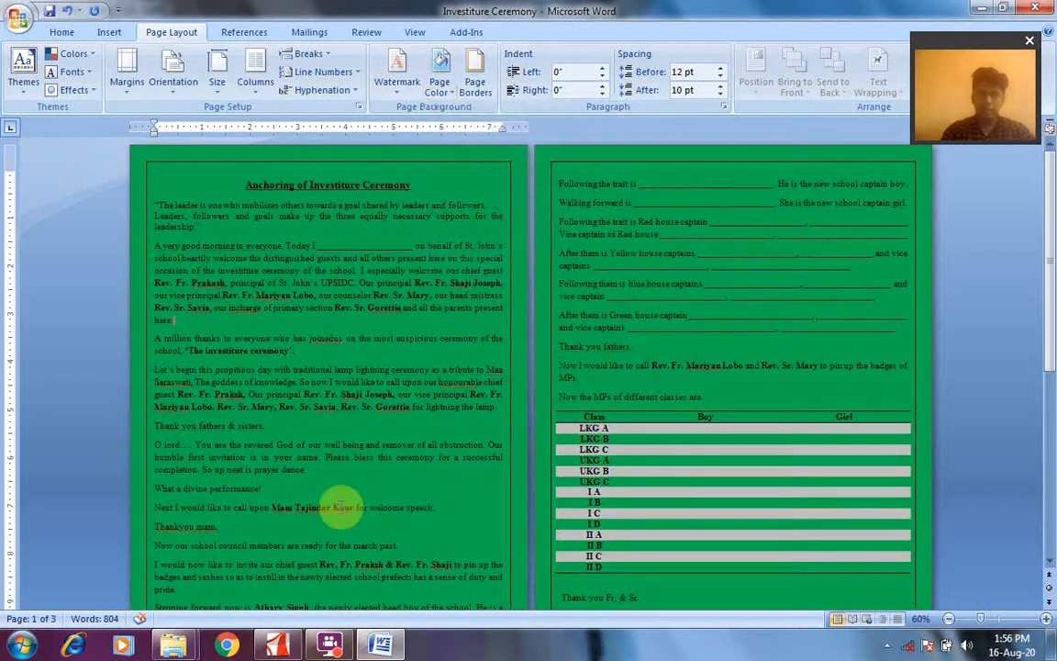
# Switch to the PDF and look through the Save Trees activity and the section on inserting columns and column breaks
pyautogui.click(277, 648)
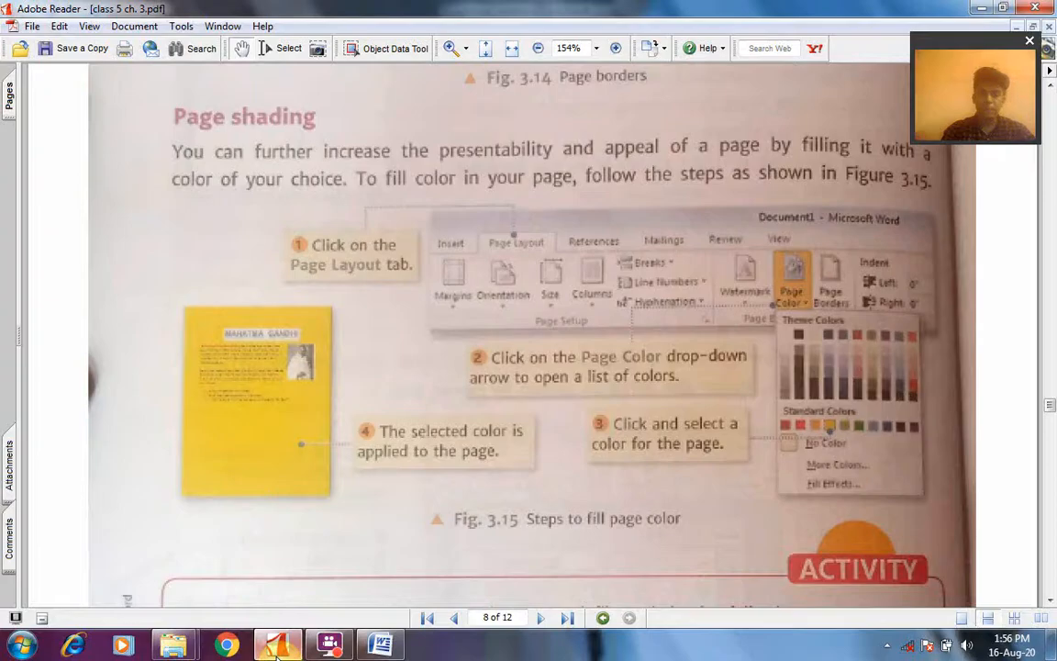
pyautogui.click(1050, 601)
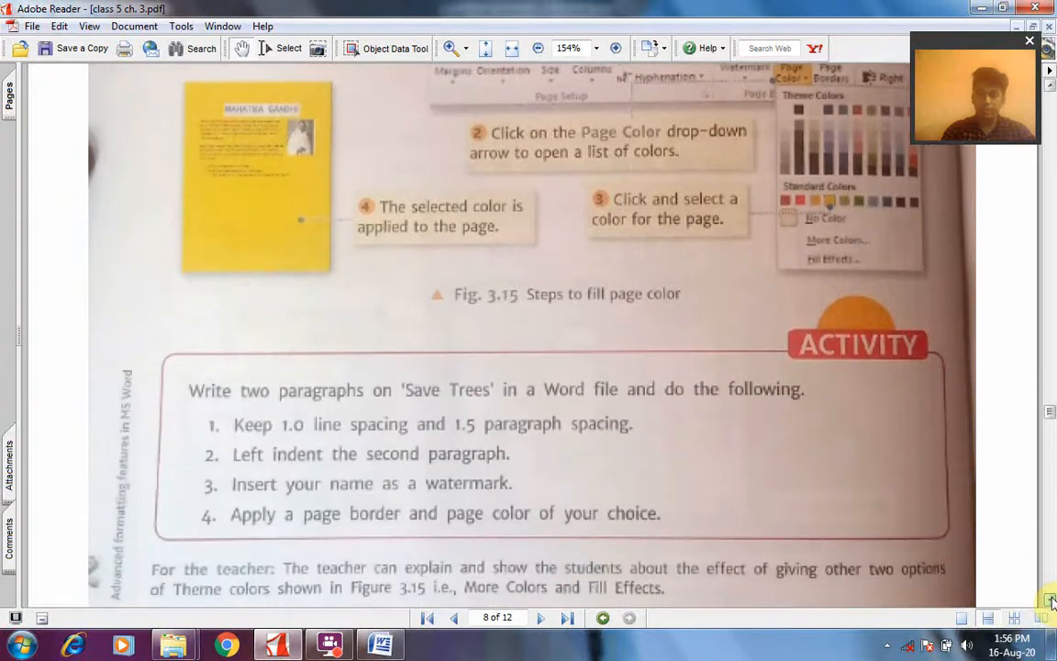
pyautogui.click(1050, 601)
pyautogui.click(1050, 601)
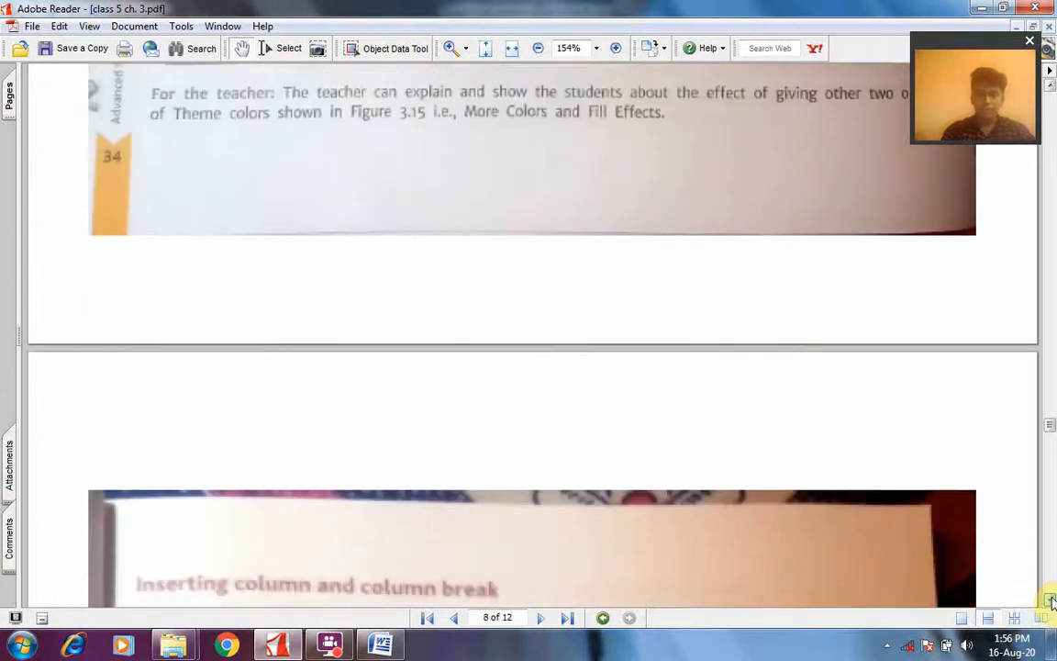
pyautogui.click(1051, 601)
pyautogui.click(1051, 601)
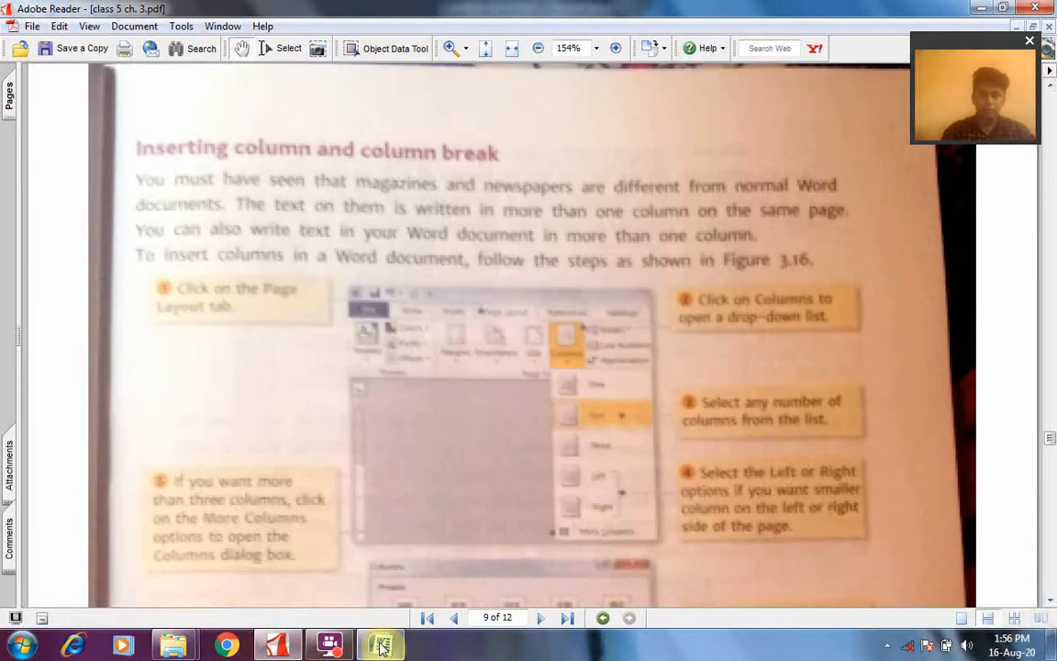
pyautogui.moveTo(384, 647)
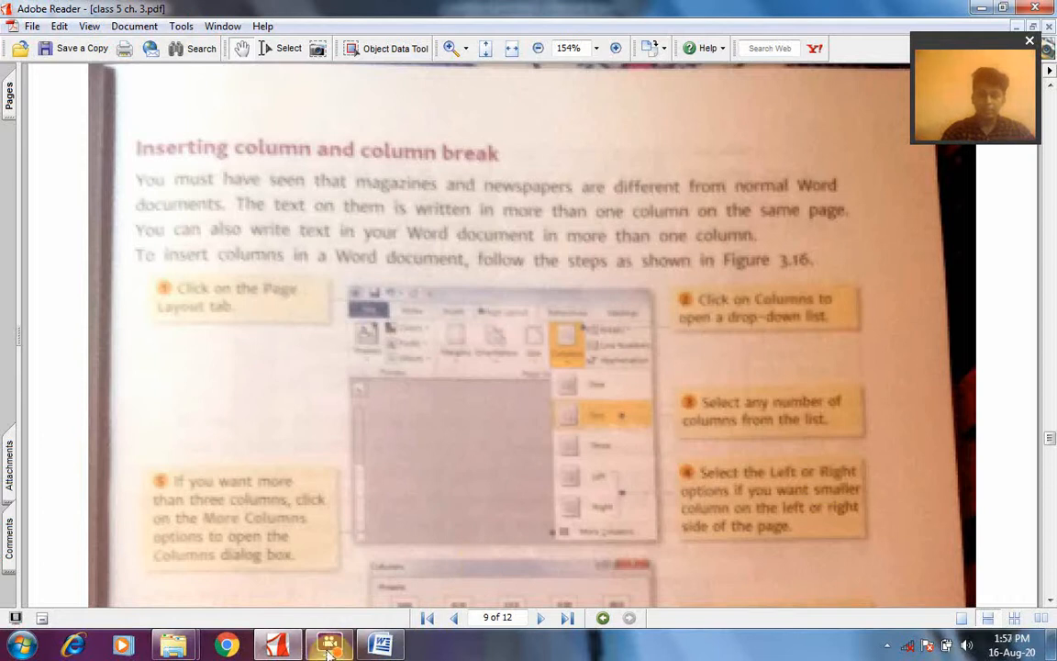
pyautogui.click(885, 649)
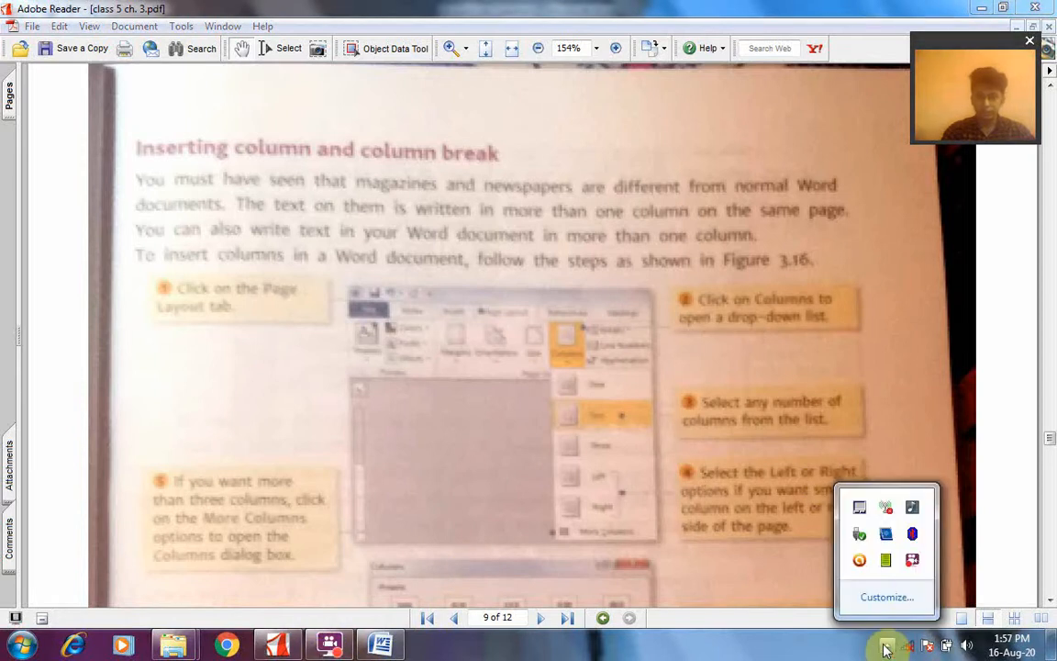
pyautogui.click(913, 562)
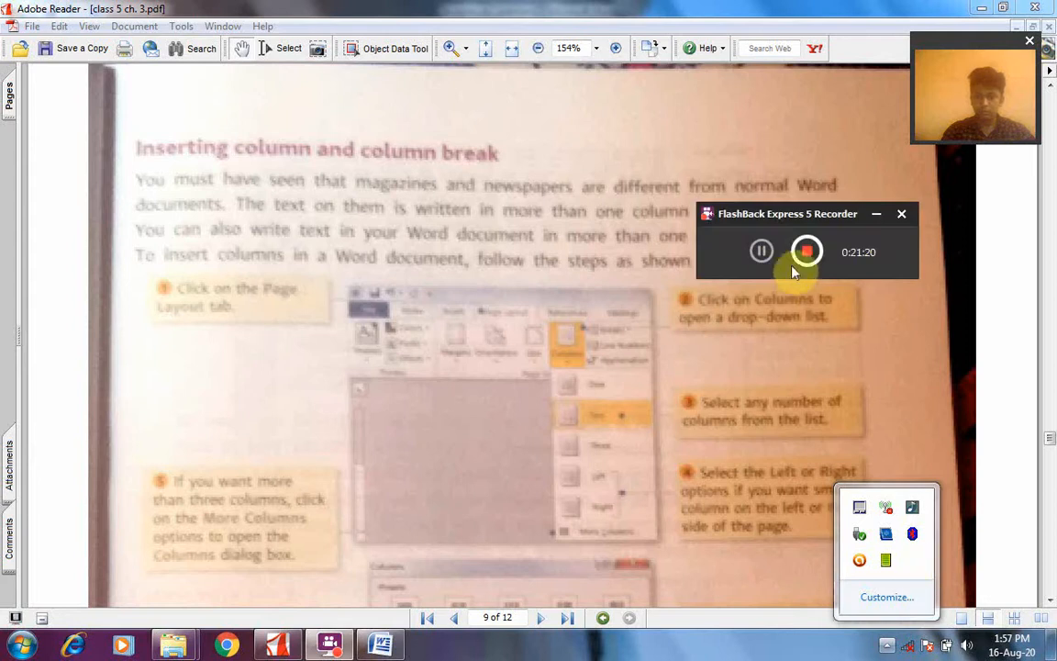